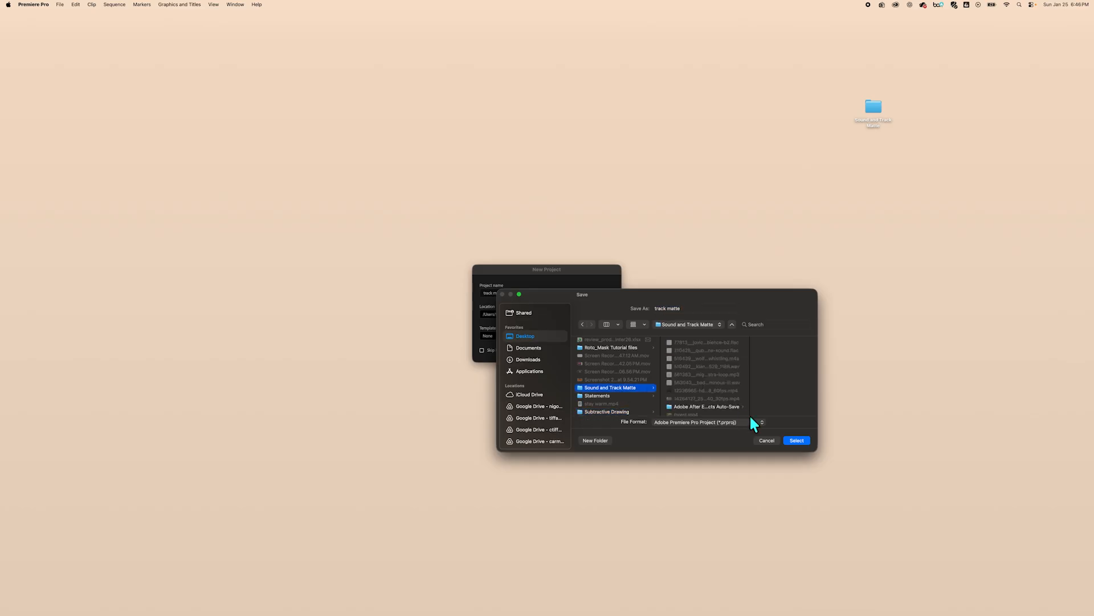
Step: Create a project named track matte in the Sound and Track Matte folder and open its editing workspace
{"action": "left_click", "coordinate": [796, 441]}
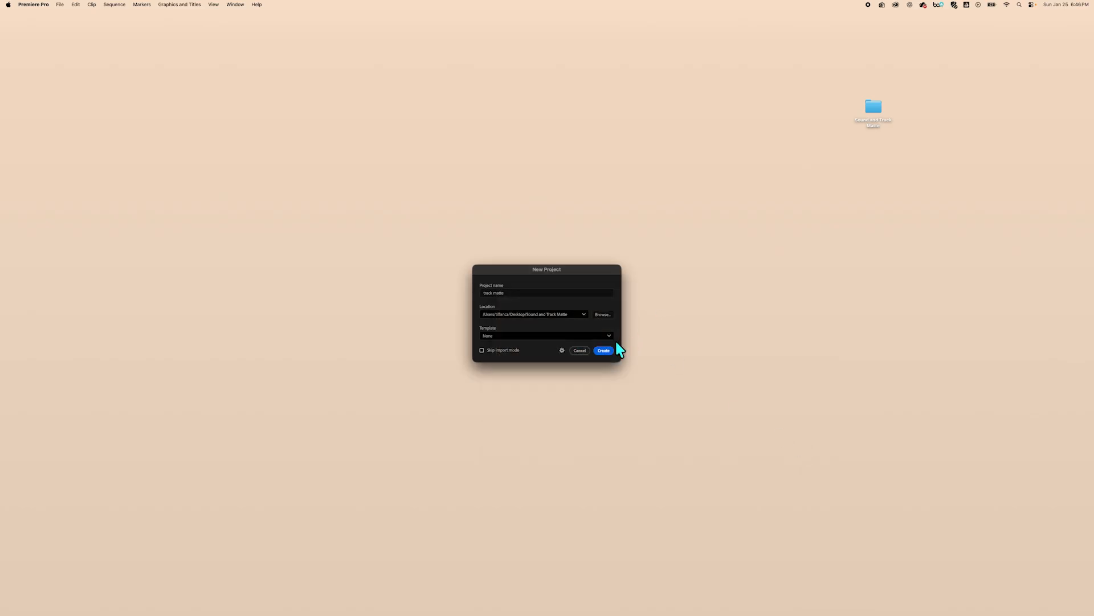
{"action": "left_click", "coordinate": [604, 350]}
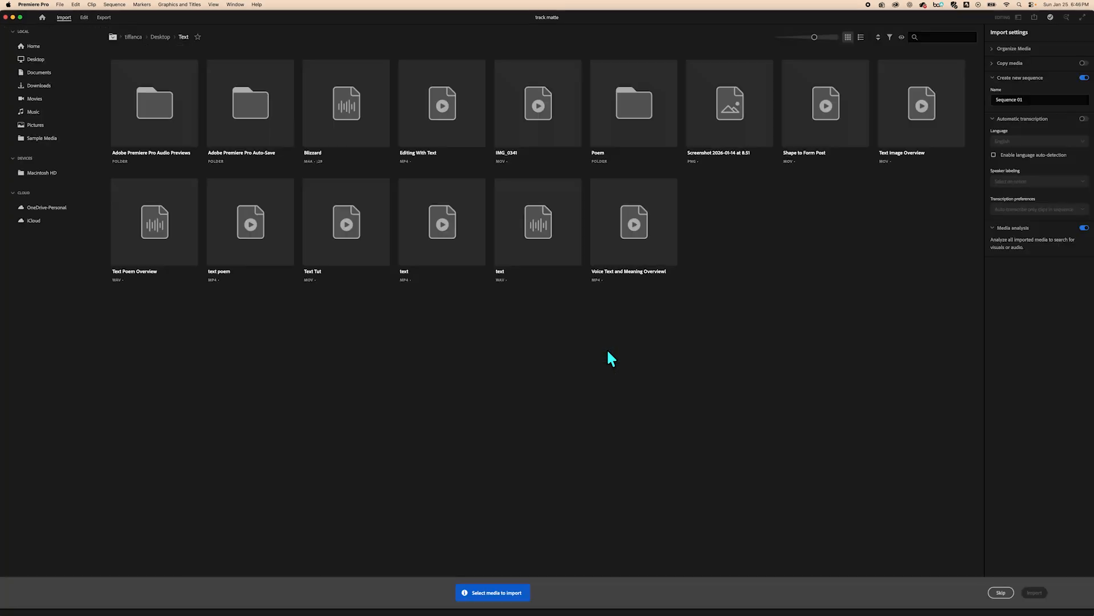
{"action": "left_click", "coordinate": [83, 17]}
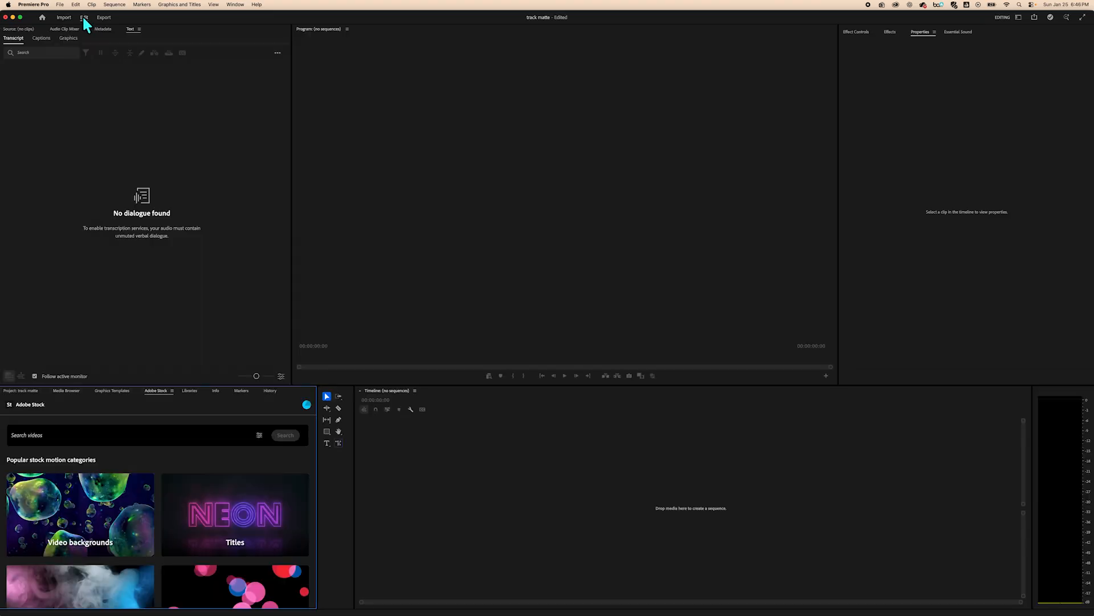
{"action": "left_click", "coordinate": [64, 18]}
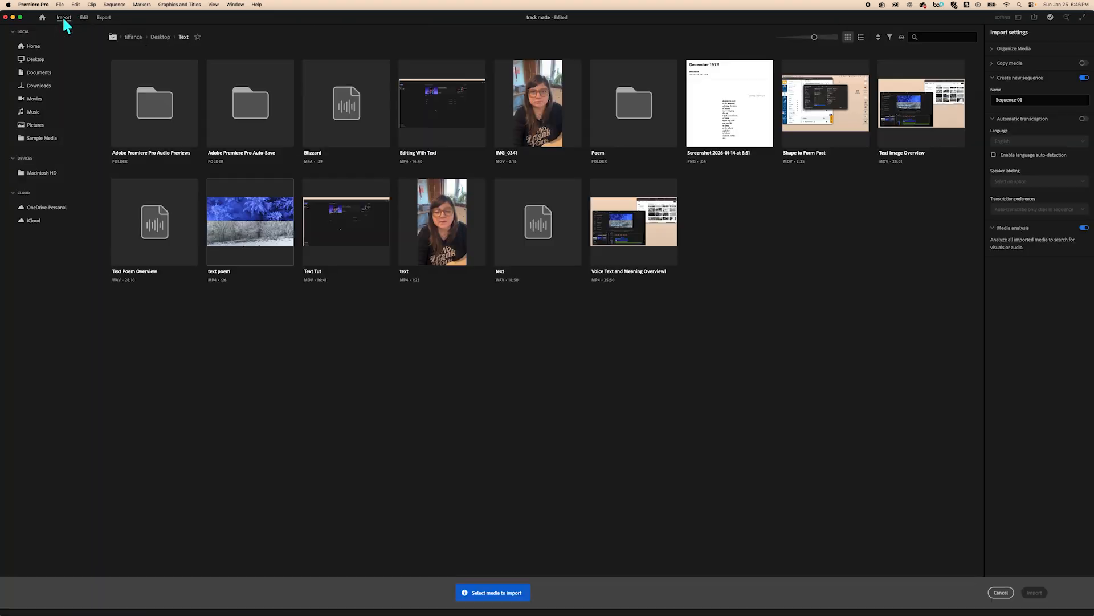
{"action": "left_click", "coordinate": [84, 17]}
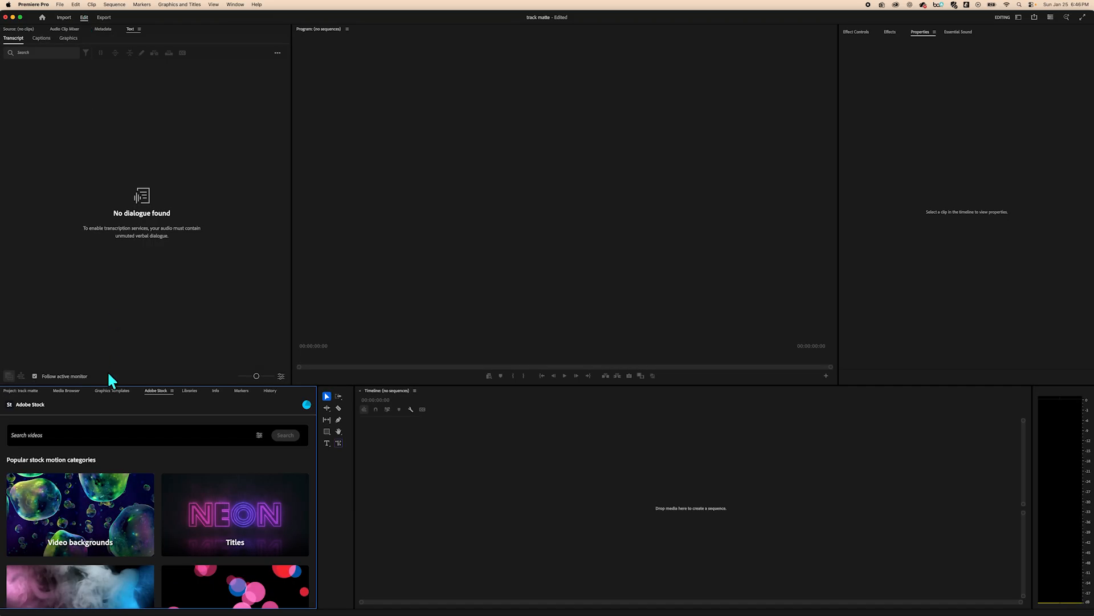
Step: Import Ghost 2.mp4, Help 2.mov and Wander Final.mp4 from the Sound and Track Matte folder into the project
{"action": "left_click", "coordinate": [29, 391]}
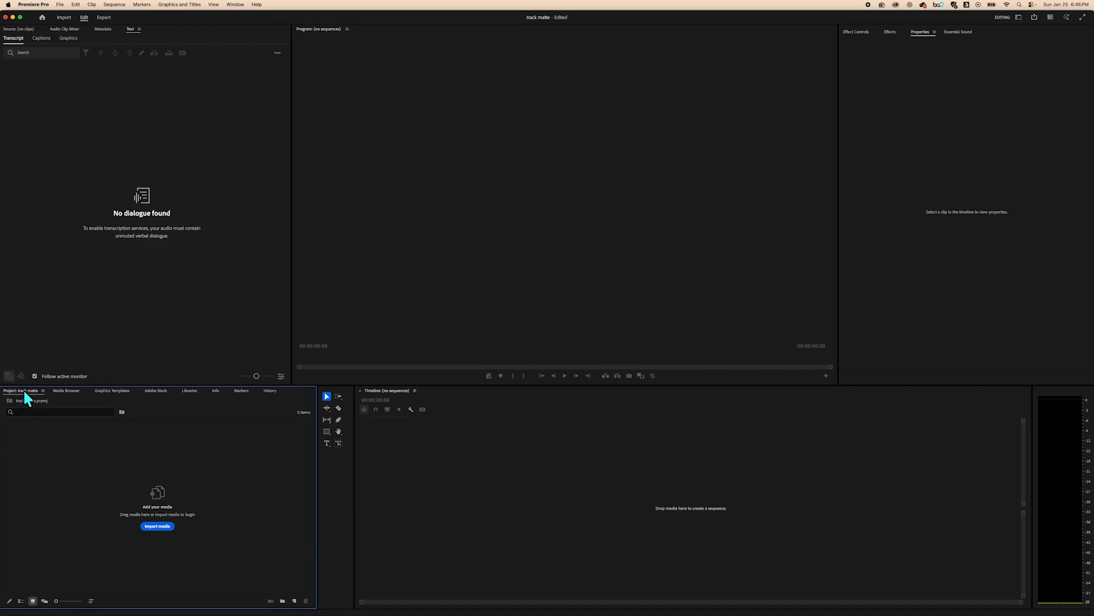
{"action": "left_click", "coordinate": [159, 526]}
{"action": "scroll", "coordinate": [605, 233], "scroll_direction": "down", "scroll_amount": 5}
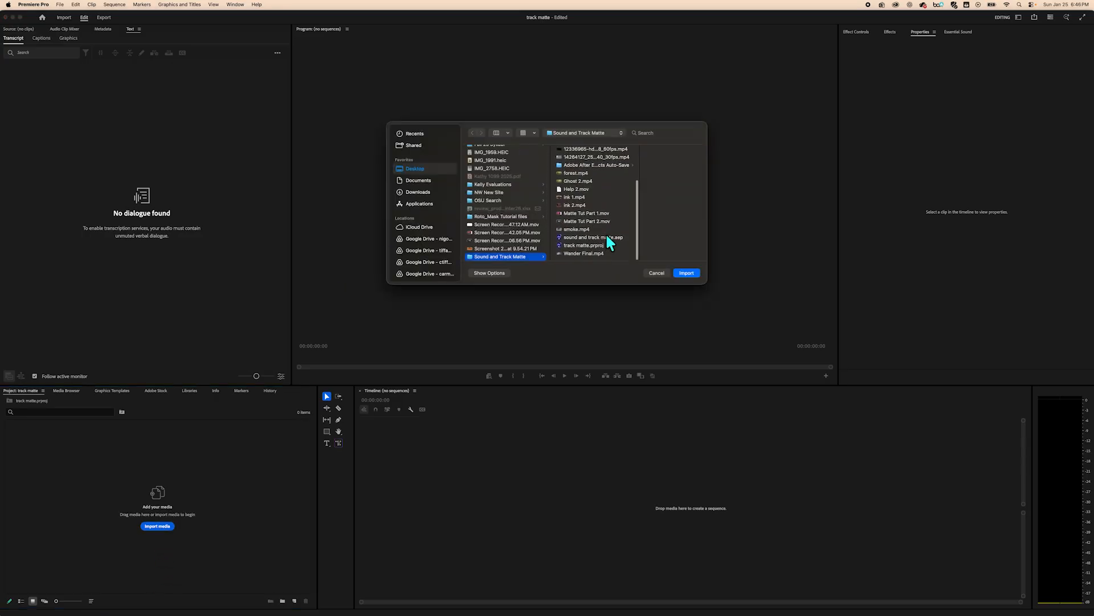
{"action": "left_click", "coordinate": [578, 206]}
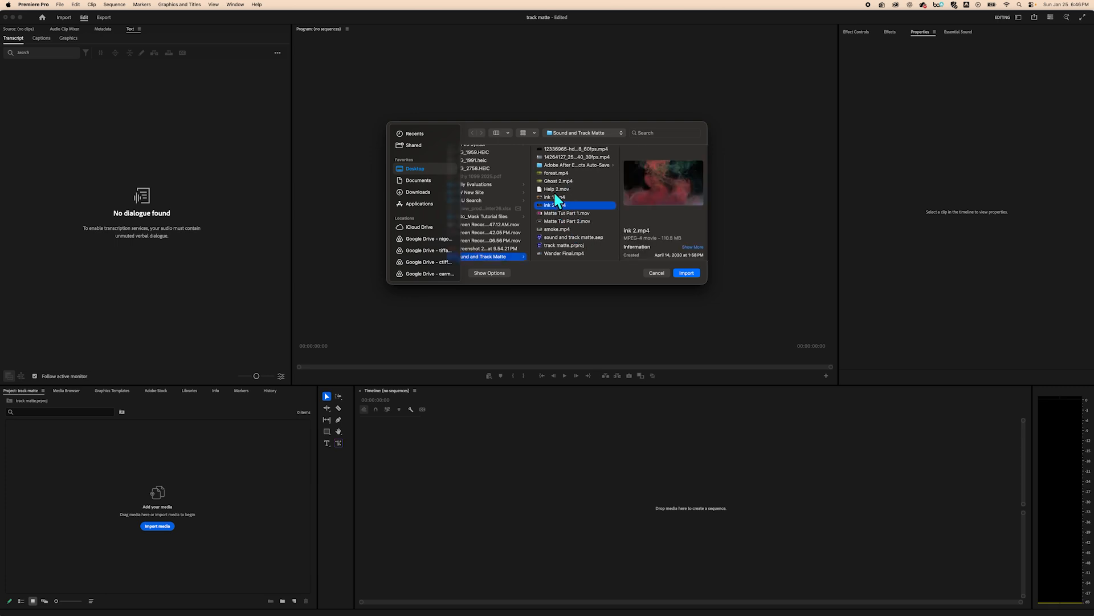
{"action": "left_click", "coordinate": [557, 190], "text": "super"}
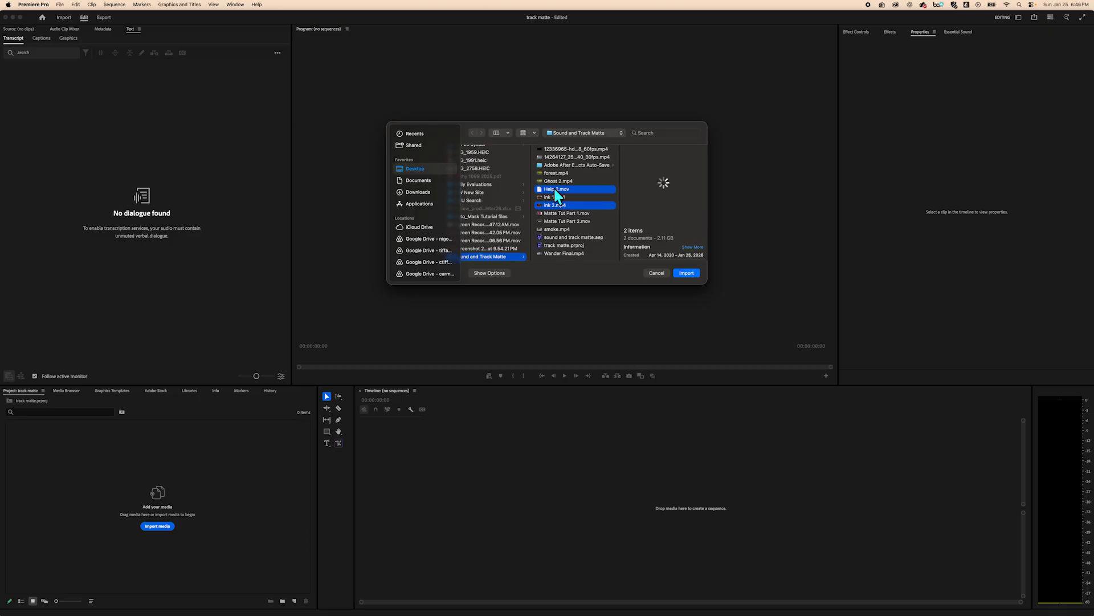
{"action": "left_click", "coordinate": [557, 181], "text": "super"}
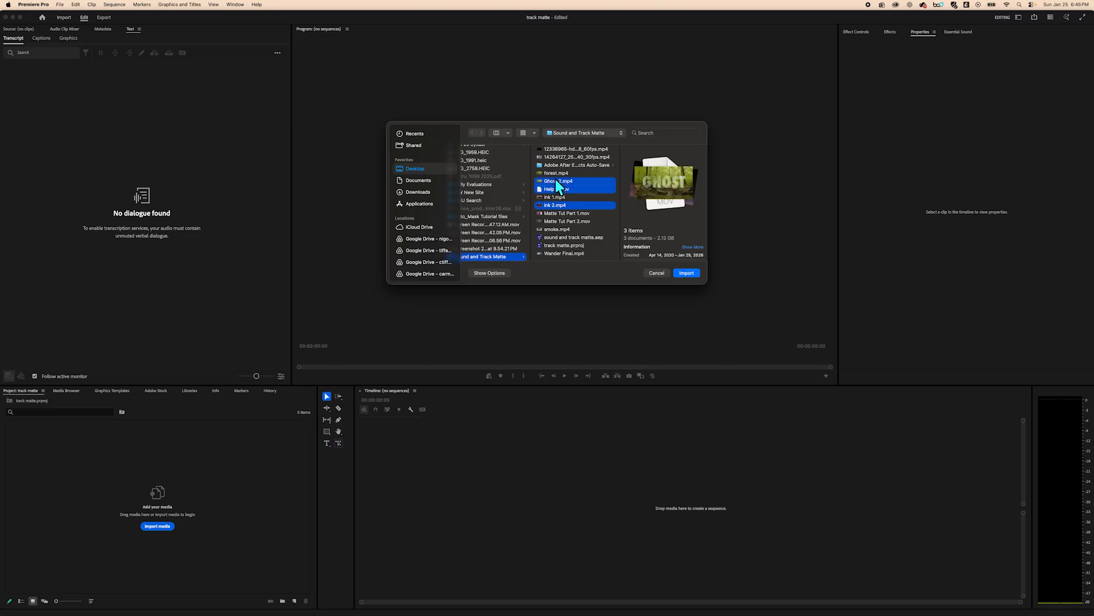
{"action": "left_click", "coordinate": [583, 196]}
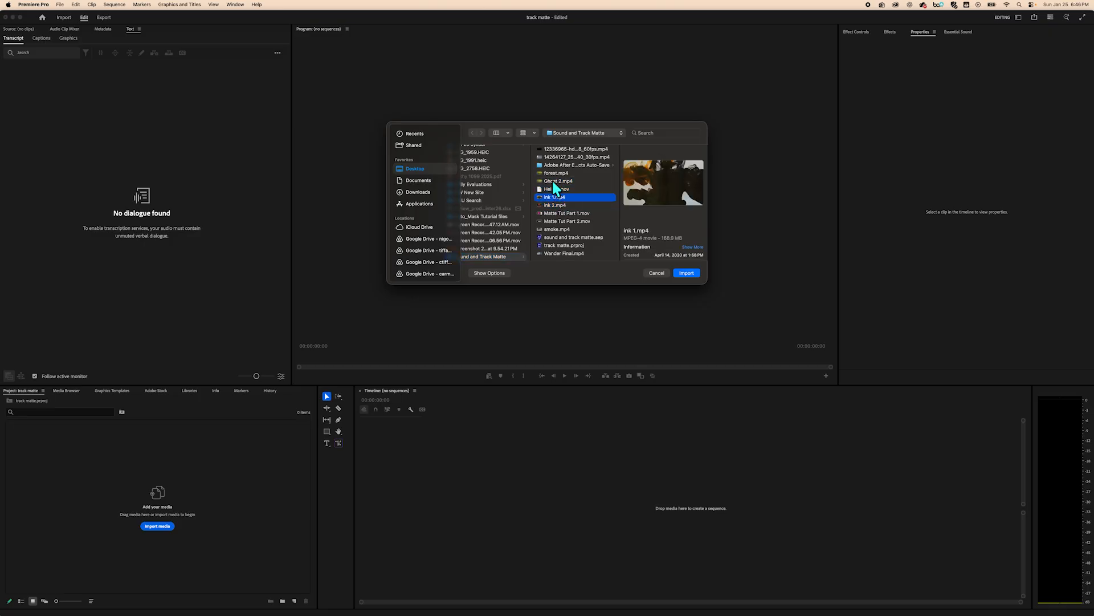
{"action": "left_click", "coordinate": [553, 182]}
{"action": "left_click", "coordinate": [557, 189], "text": "super"}
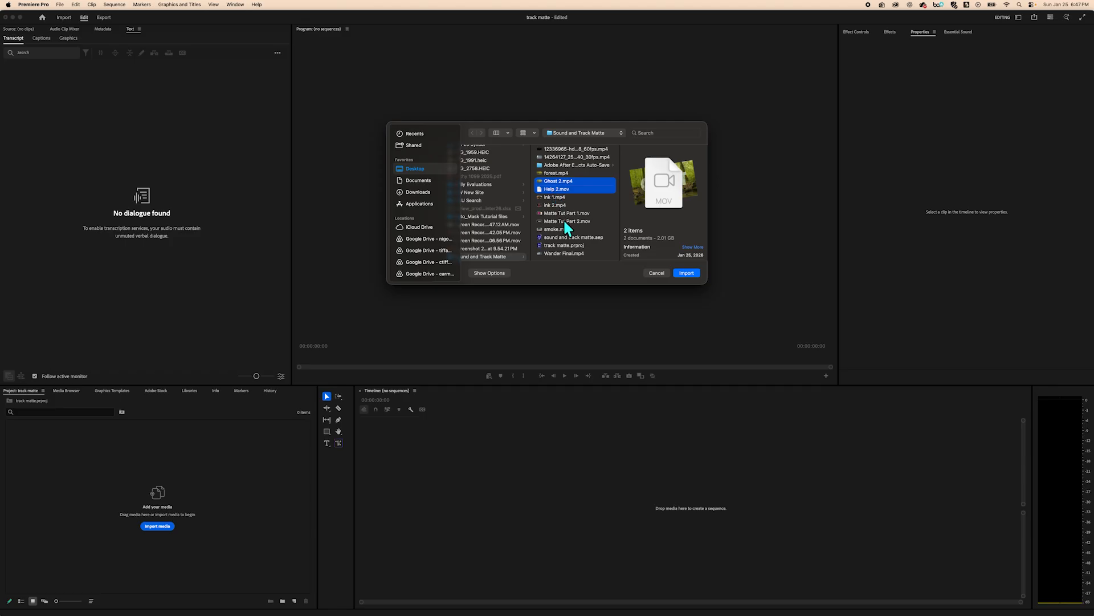
{"action": "left_click", "coordinate": [567, 254], "text": "super"}
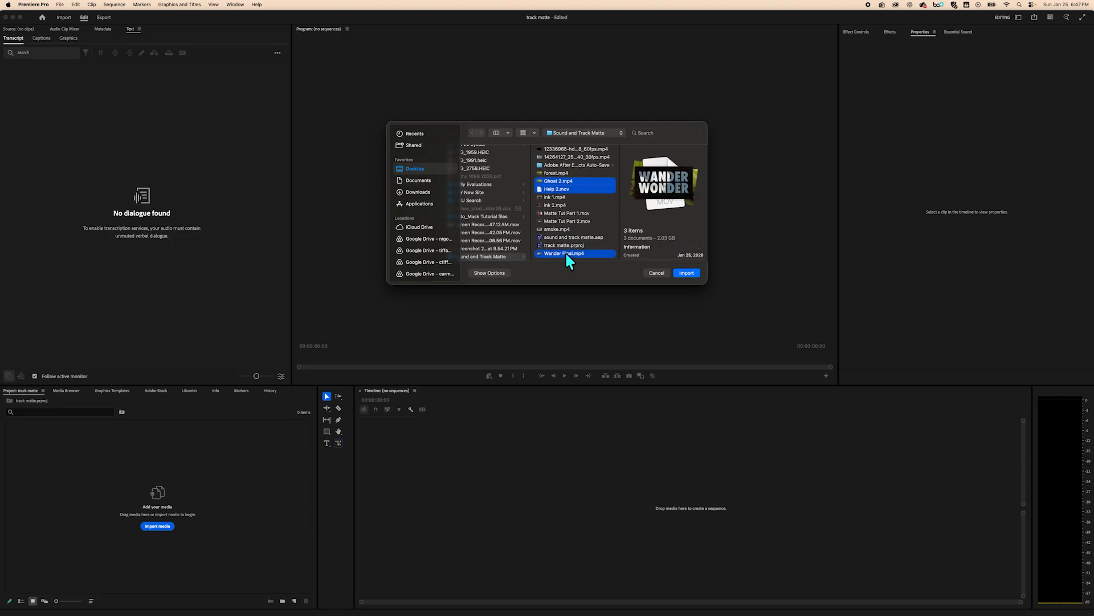
{"action": "left_click", "coordinate": [689, 272]}
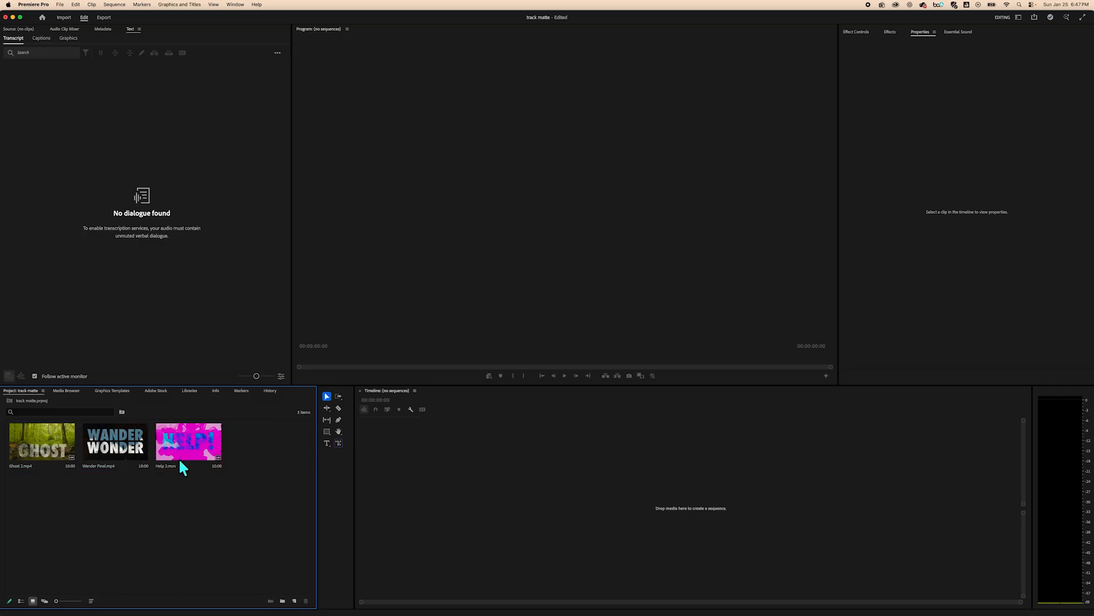
Step: Create a new sequence named Track Matte with the HD 1080p 23.976 fps preset
{"action": "left_click", "coordinate": [445, 450]}
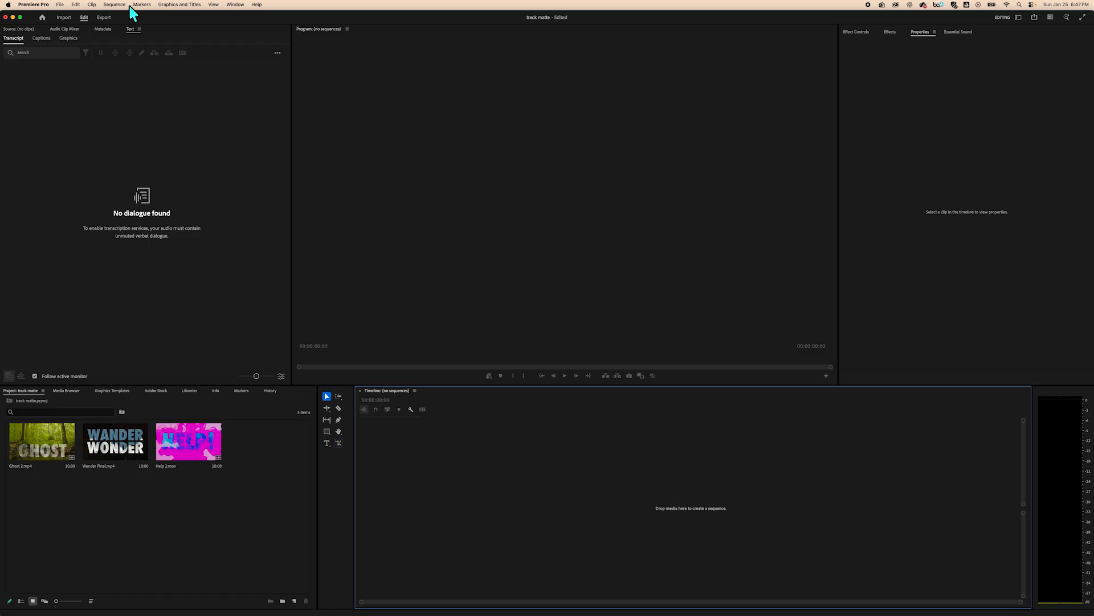
{"action": "left_click", "coordinate": [59, 5]}
{"action": "mouse_move", "coordinate": [79, 5]}
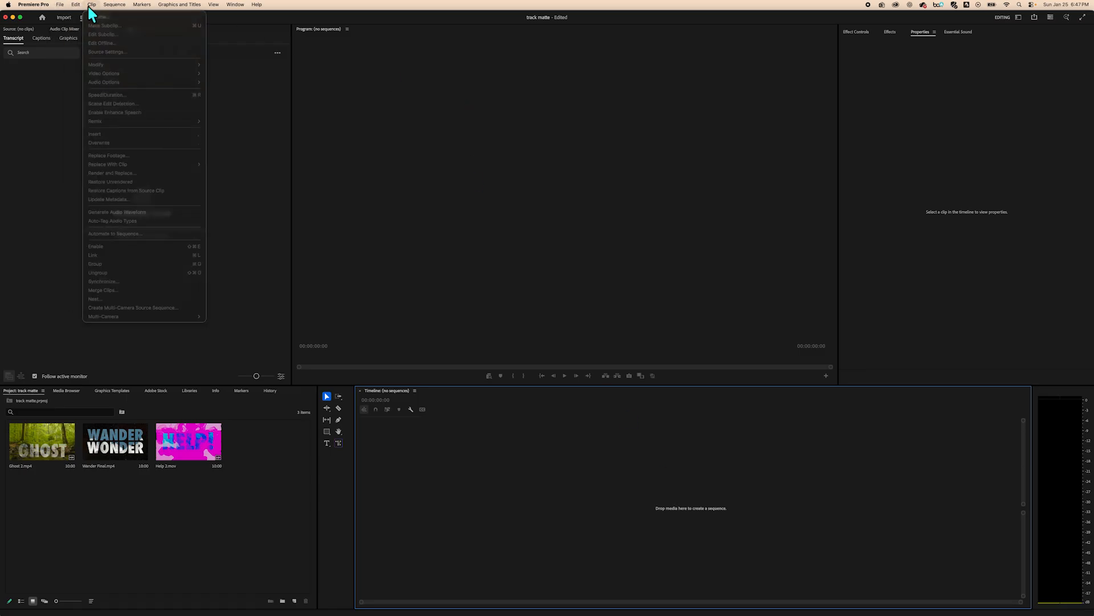
{"action": "mouse_move", "coordinate": [137, 17]}
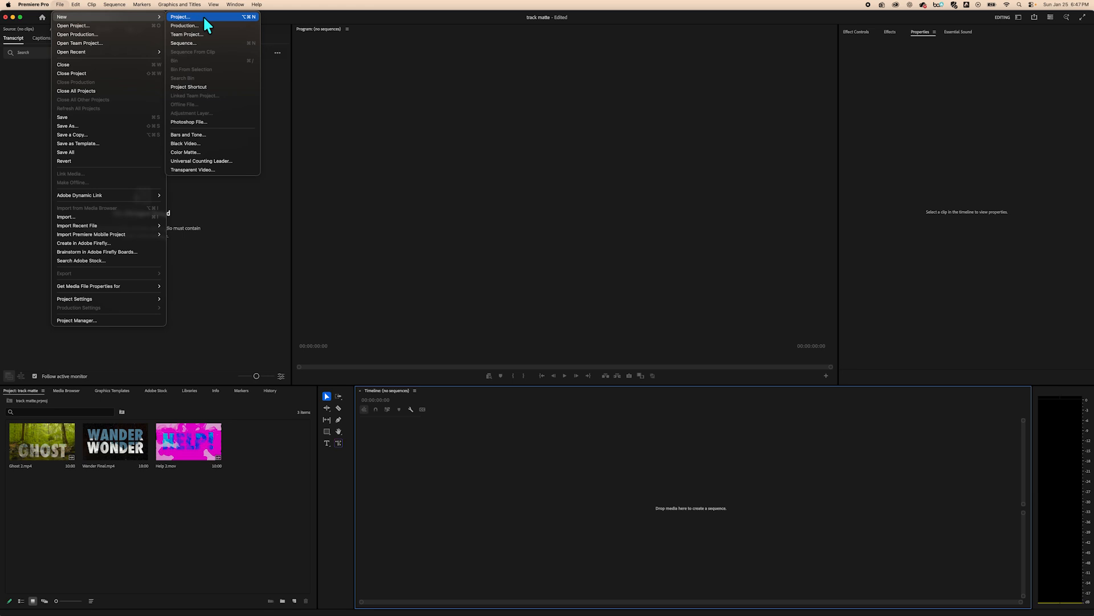
{"action": "left_click", "coordinate": [200, 41]}
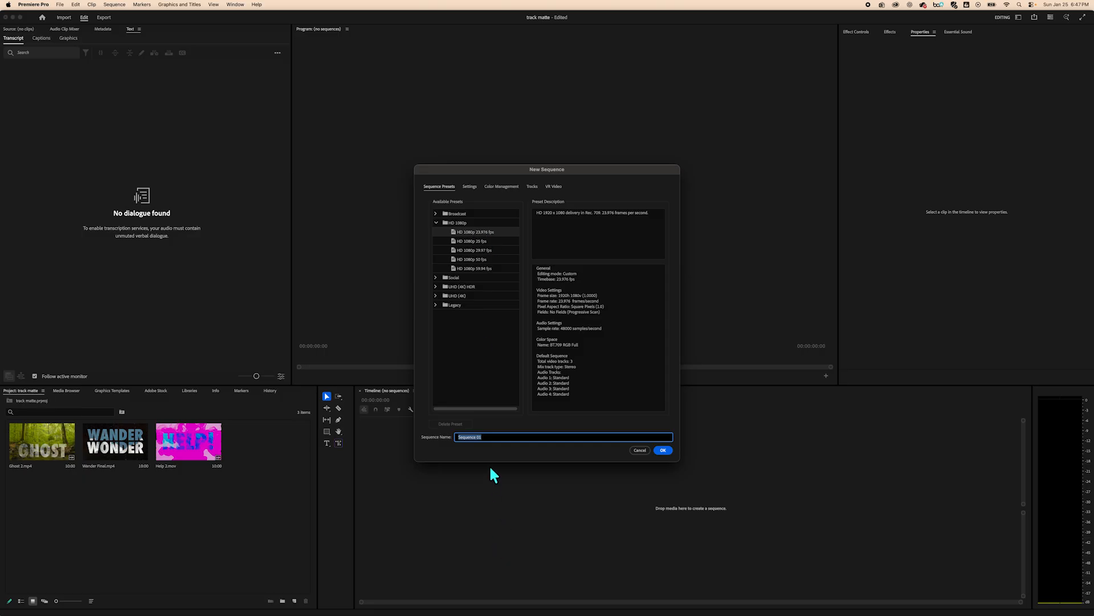
{"action": "type", "text": "Matte"}
{"action": "left_click", "coordinate": [663, 450]}
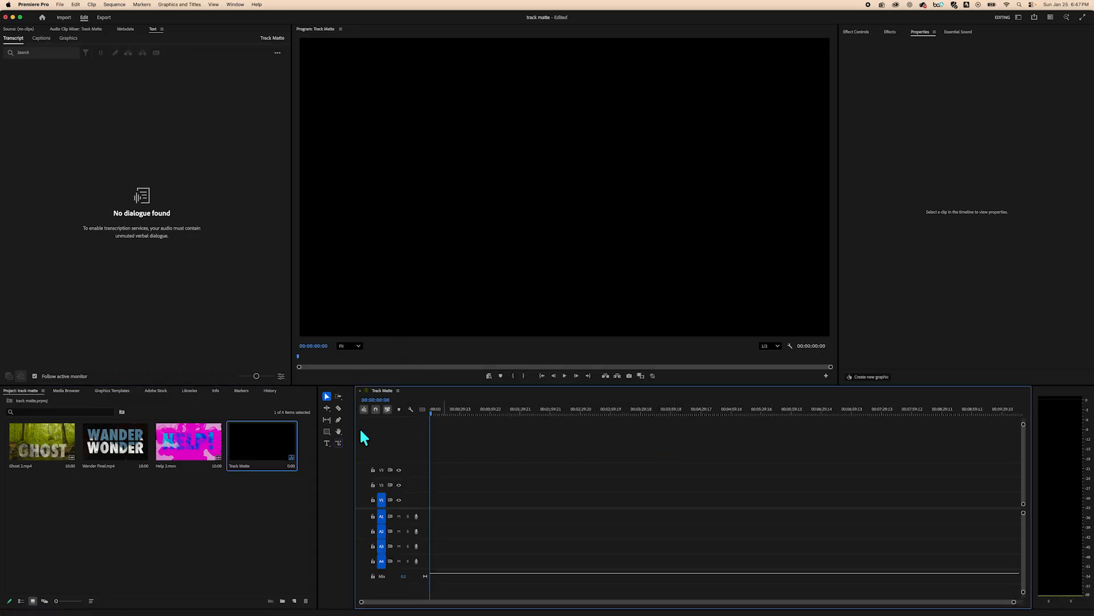
Step: Place Wander Final.mp4, Ghost 2.mp4 and Help 2.mov end to end on video track V1 from the sequence start
{"action": "left_click", "coordinate": [221, 500]}
{"action": "left_click_drag", "start_coordinate": [114, 442], "coordinate": [431, 509]}
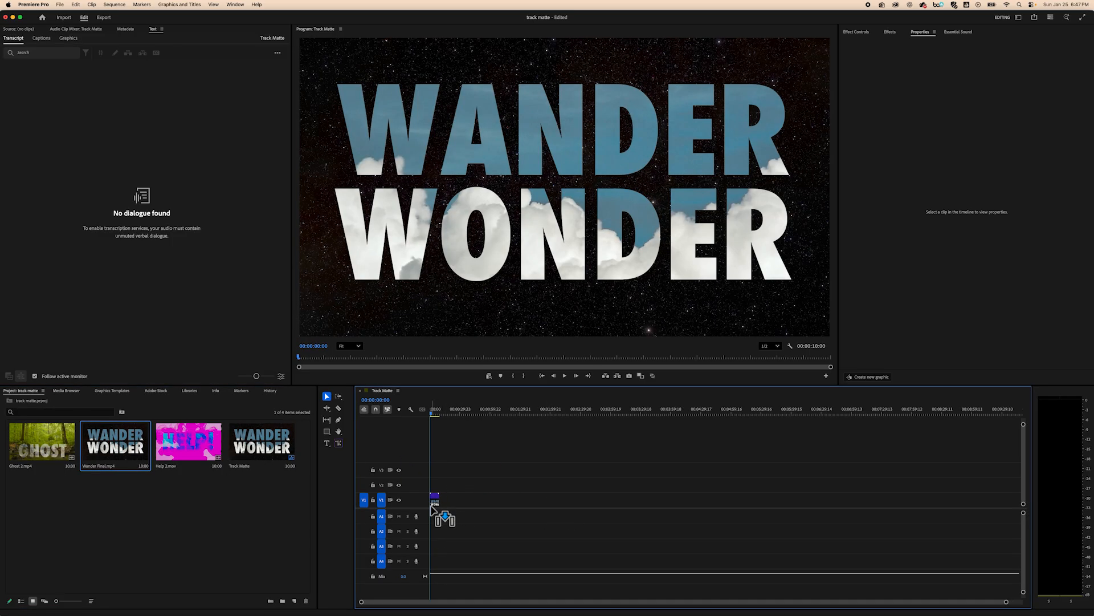
{"action": "mouse_move", "coordinate": [431, 409]}
{"action": "left_mouse_down"}
{"action": "mouse_move", "coordinate": [453, 412]}
{"action": "mouse_move", "coordinate": [425, 418]}
{"action": "left_mouse_up"}
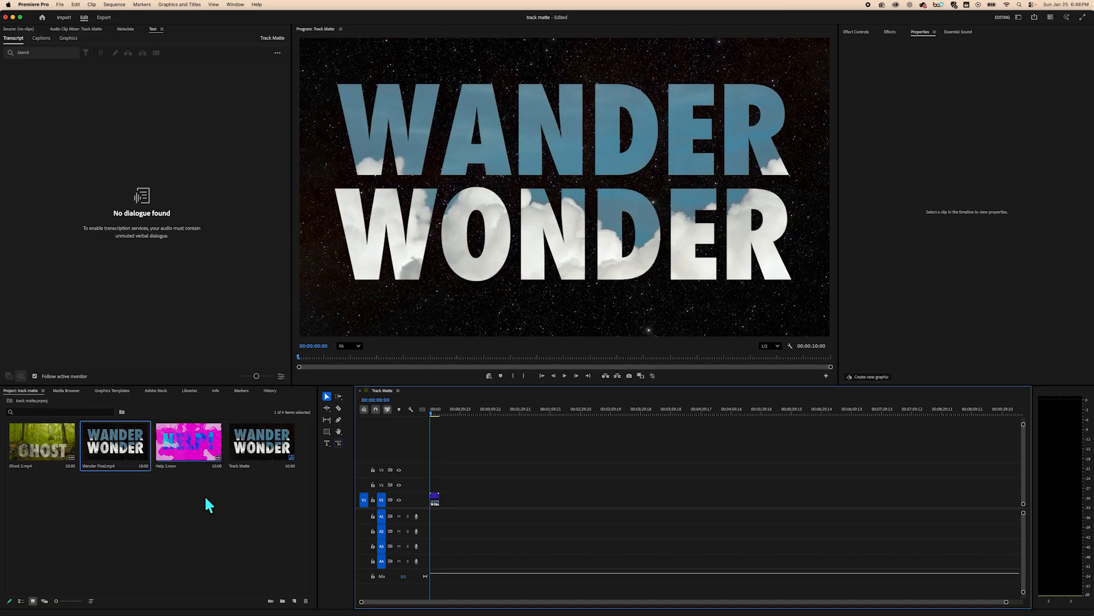
{"action": "left_click_drag", "start_coordinate": [43, 431], "coordinate": [444, 507]}
{"action": "left_click", "coordinate": [202, 449]}
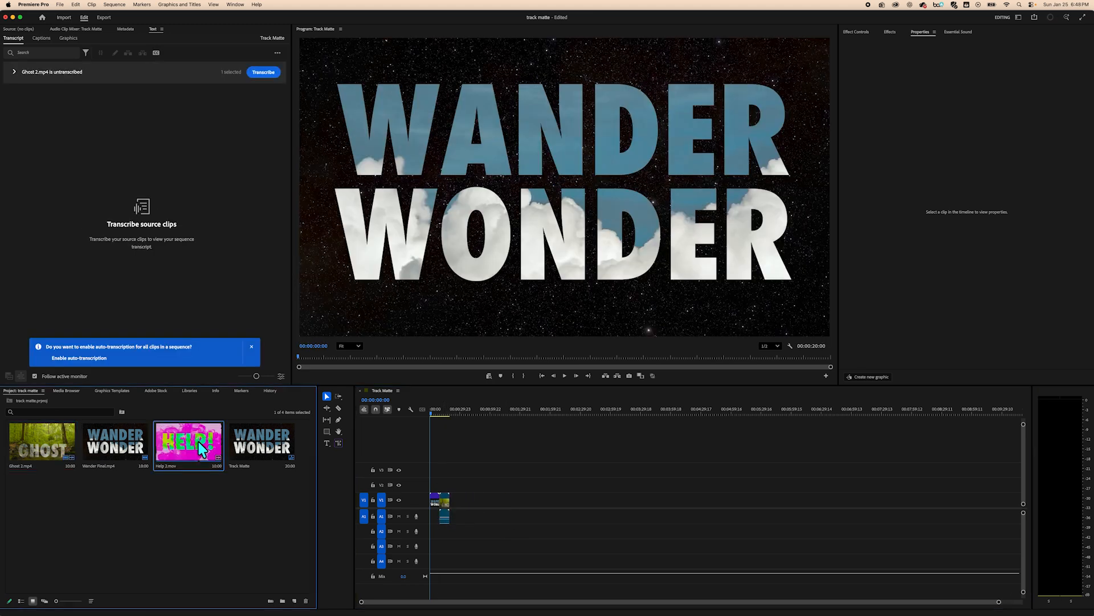
{"action": "left_click_drag", "start_coordinate": [190, 445], "coordinate": [462, 509]}
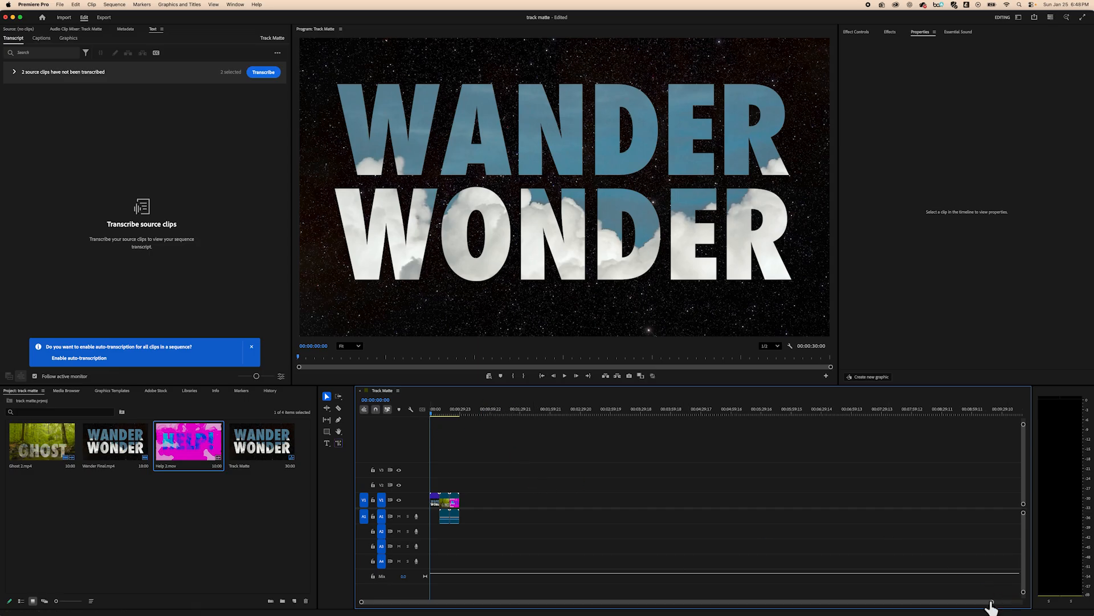
Step: Unlink the audio of the Ghost 2.mp4 and Help 2.mov clips and delete it from track A1
{"action": "left_click_drag", "start_coordinate": [992, 601], "coordinate": [719, 613]}
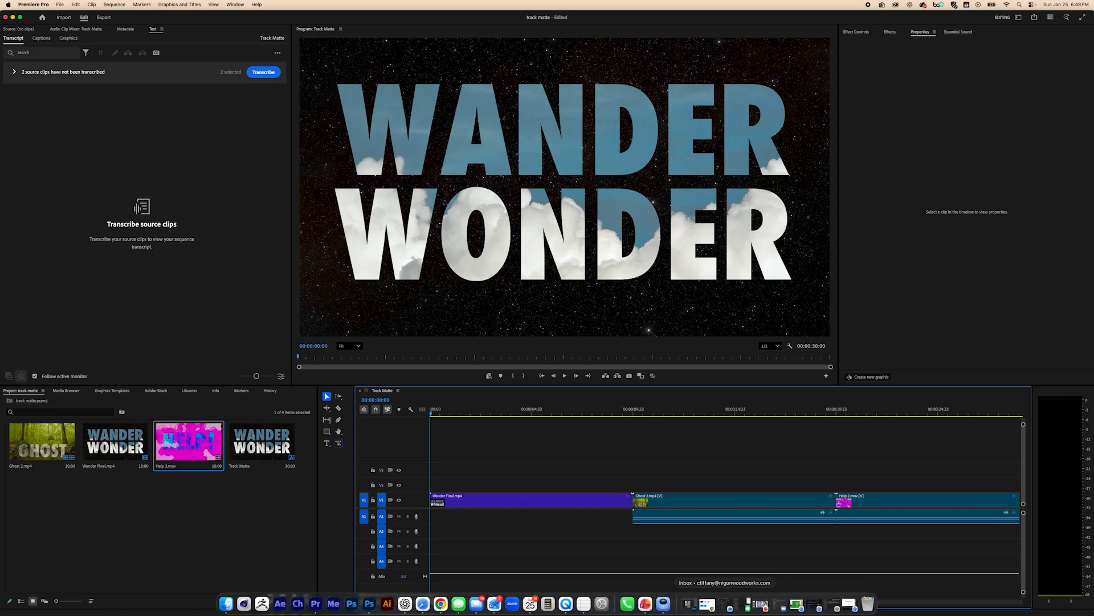
{"action": "left_click", "coordinate": [590, 502]}
{"action": "left_click", "coordinate": [750, 499]}
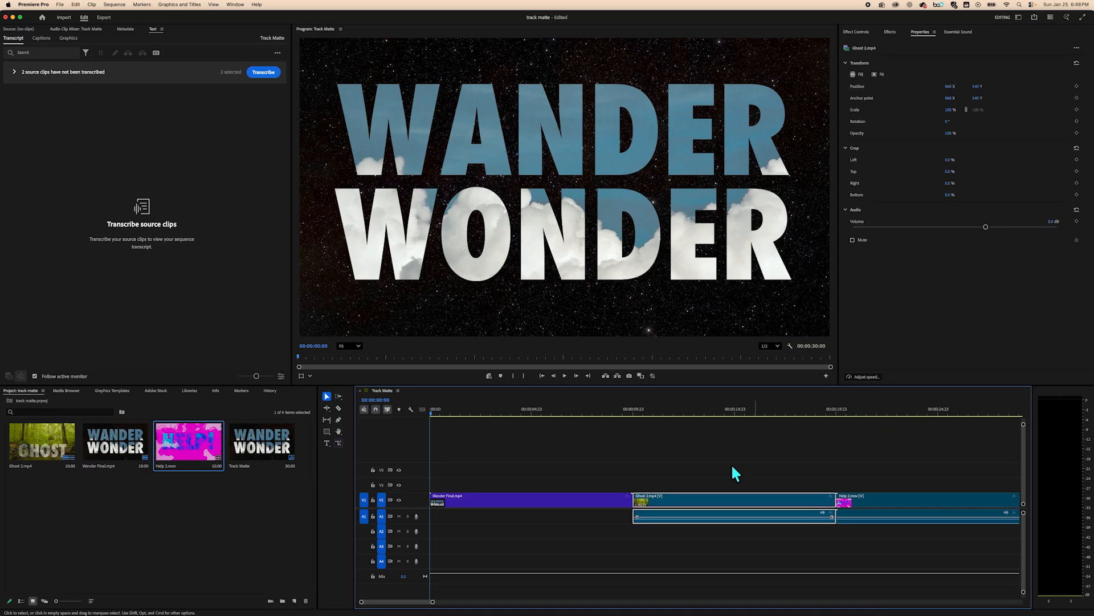
{"action": "left_click", "coordinate": [918, 502]}
{"action": "left_click", "coordinate": [758, 498]}
{"action": "right_click", "coordinate": [711, 499]}
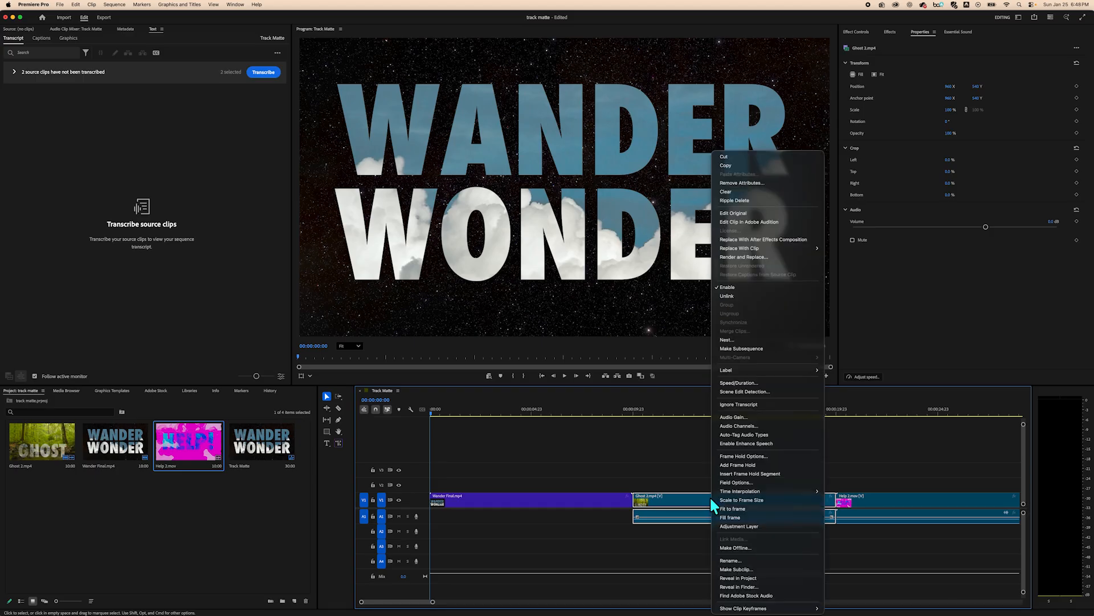
{"action": "left_click", "coordinate": [742, 296]}
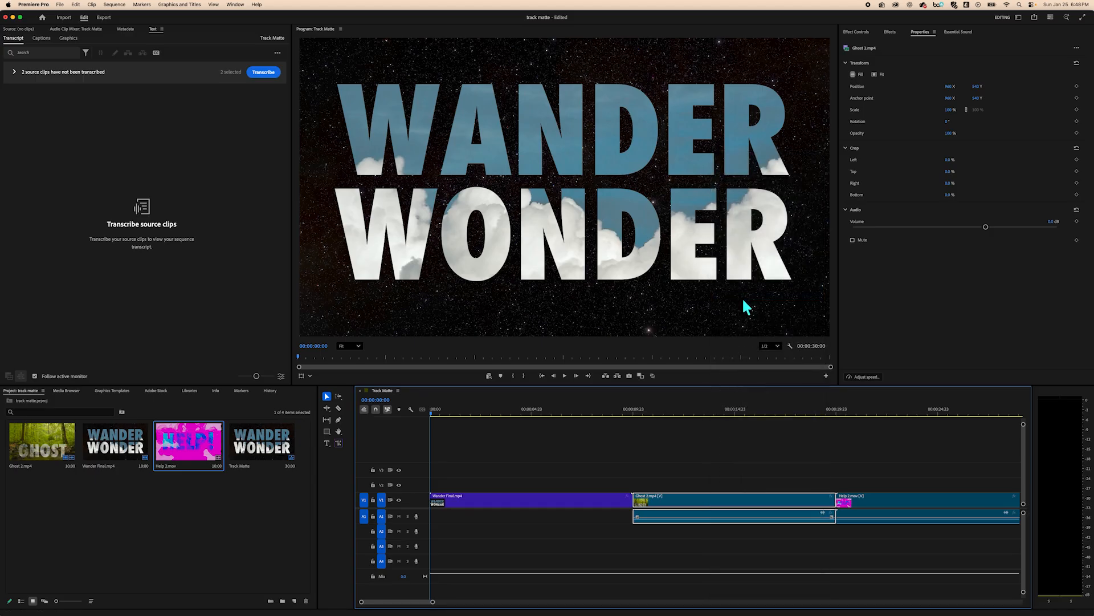
{"action": "left_click", "coordinate": [736, 473]}
{"action": "left_click", "coordinate": [734, 512]}
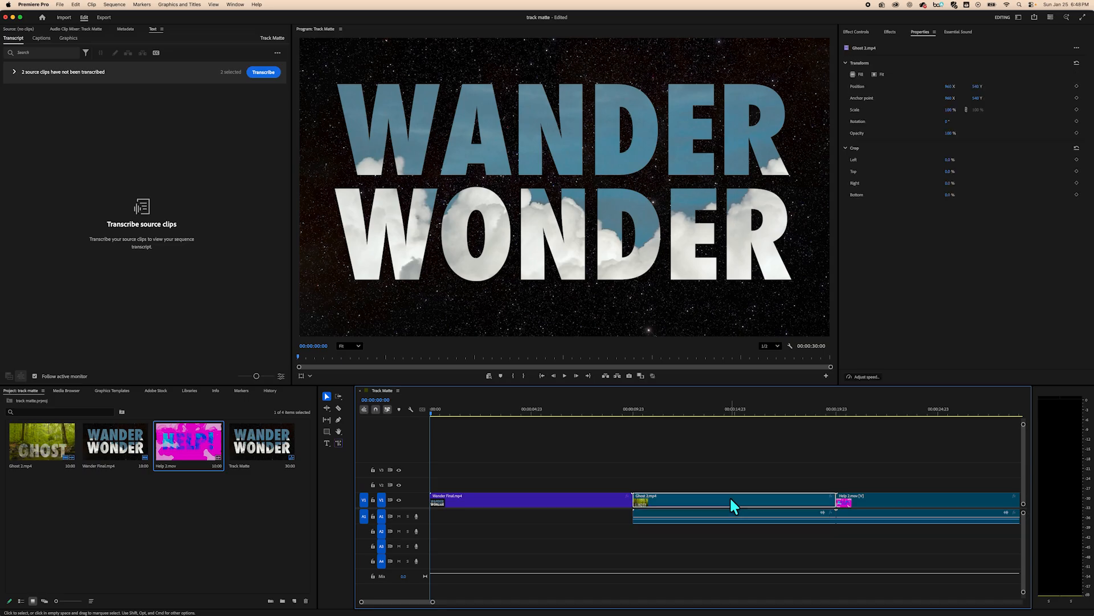
{"action": "key", "text": "Delete"}
{"action": "left_click", "coordinate": [887, 499]}
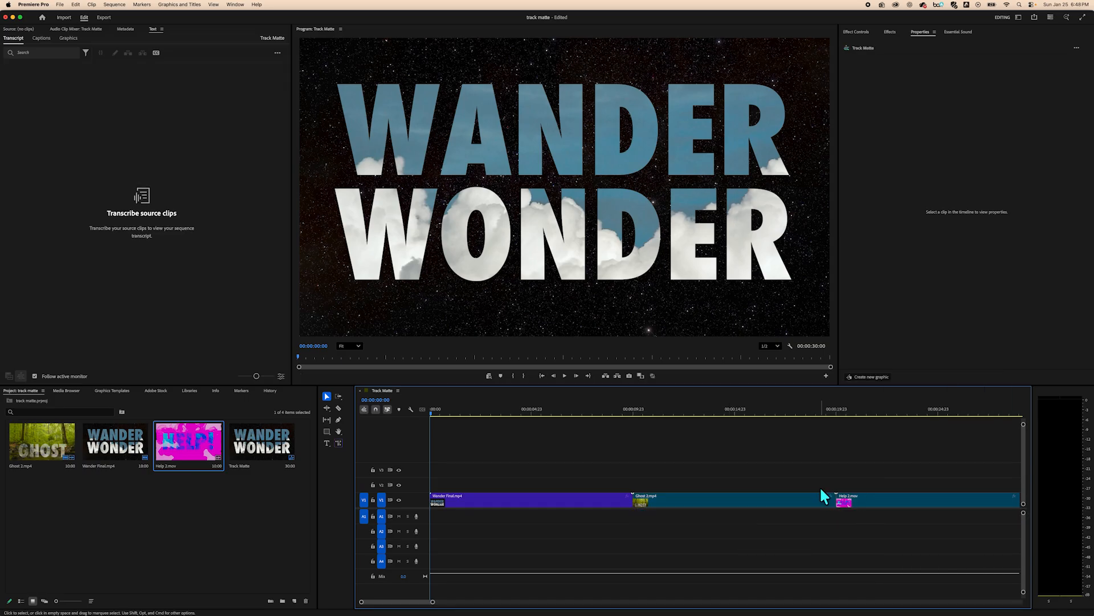
Step: Move the Help 2.mov clip up to track V2 so it overlaps Ghost 2.mp4, and preview the overlap at several points
{"action": "left_click_drag", "start_coordinate": [935, 410], "coordinate": [918, 454]}
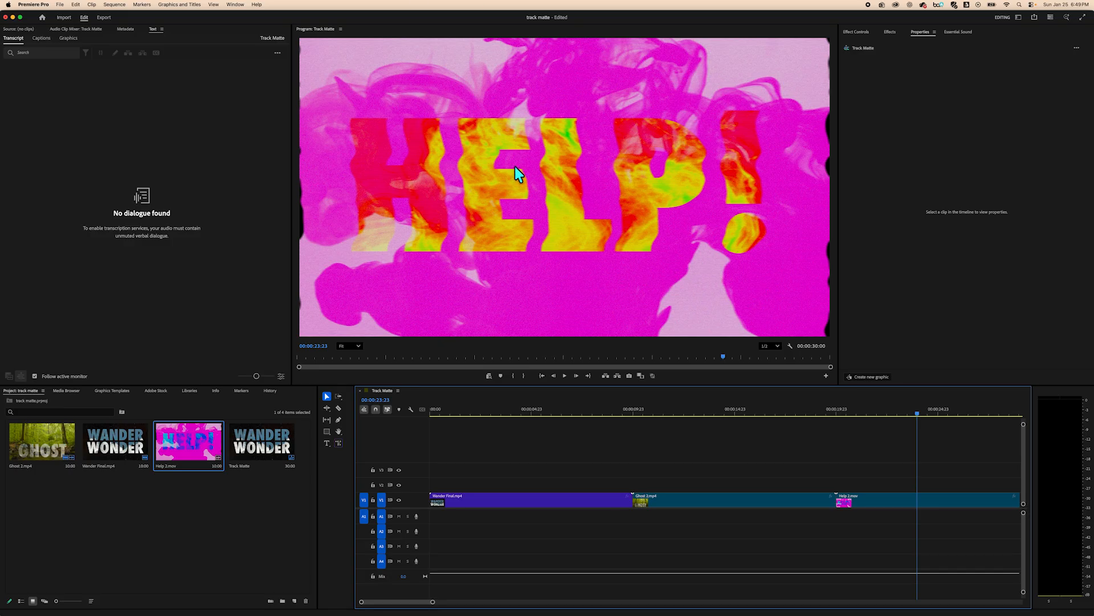
{"action": "left_click_drag", "start_coordinate": [878, 492], "coordinate": [799, 485]}
{"action": "left_click_drag", "start_coordinate": [915, 410], "coordinate": [792, 429]}
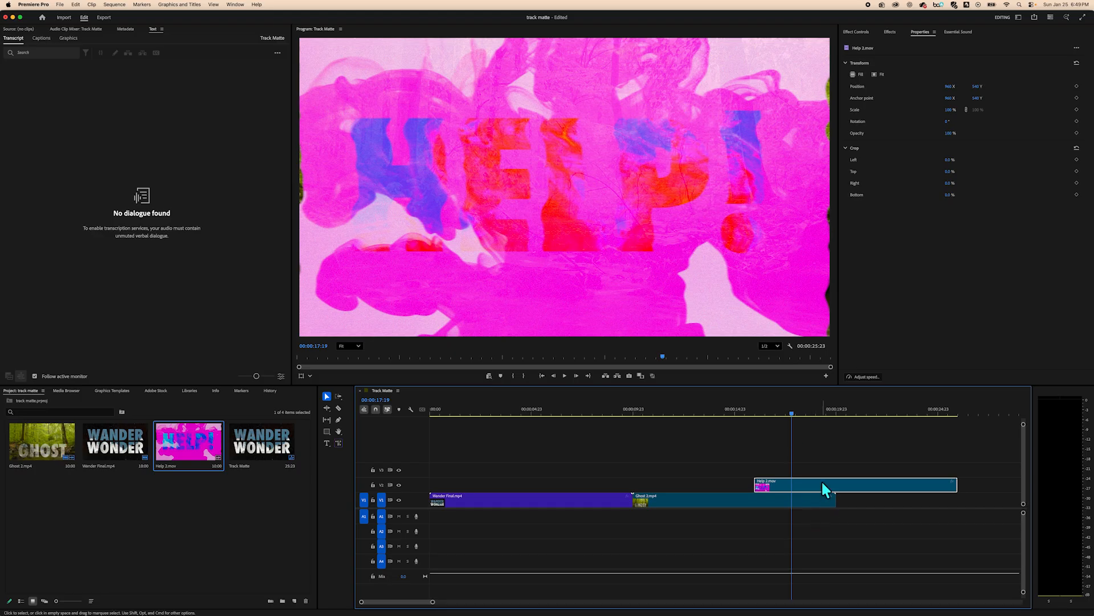
{"action": "left_click_drag", "start_coordinate": [792, 410], "coordinate": [816, 430]}
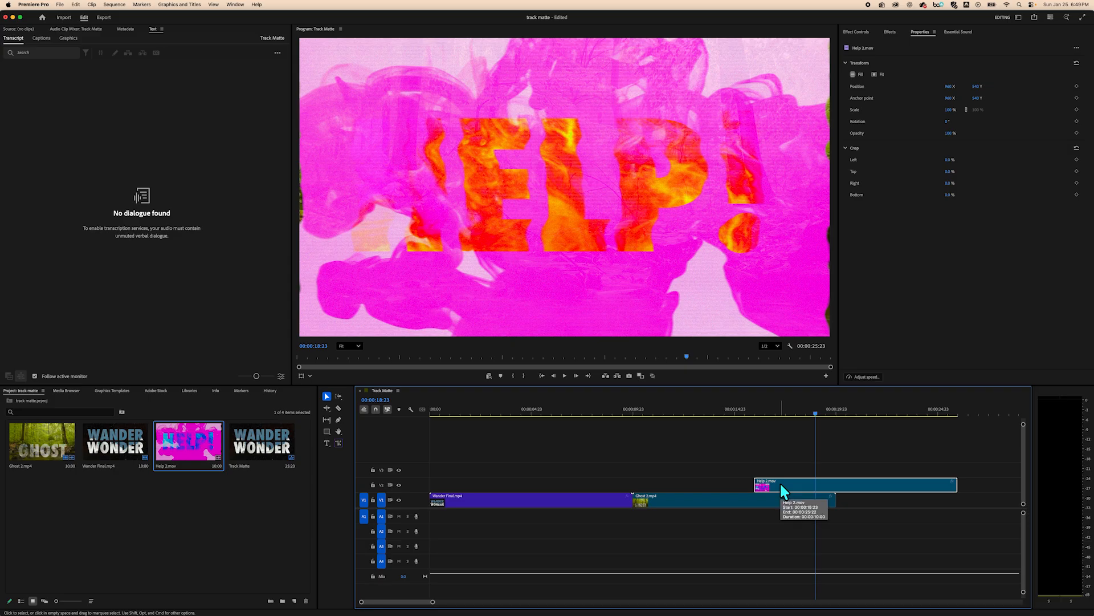
{"action": "left_click_drag", "start_coordinate": [782, 486], "coordinate": [715, 487]}
{"action": "left_click_drag", "start_coordinate": [817, 413], "coordinate": [713, 430]}
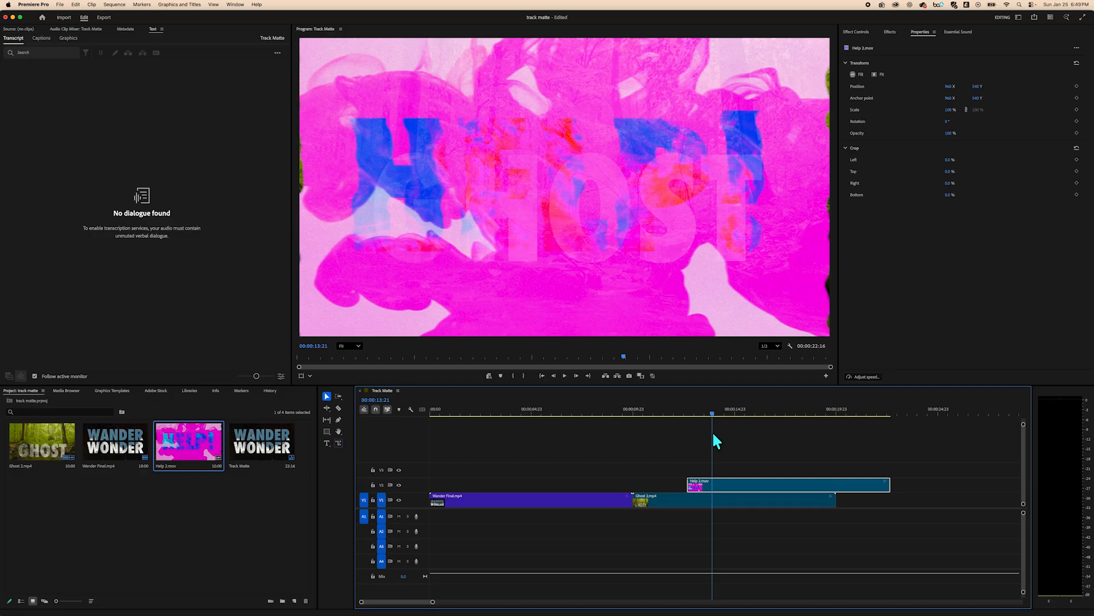
Step: Return the Help 2.mov clip to track V1 directly after Ghost 2.mp4 and preview it at about 23 seconds
{"action": "left_click_drag", "start_coordinate": [736, 484], "coordinate": [884, 504]}
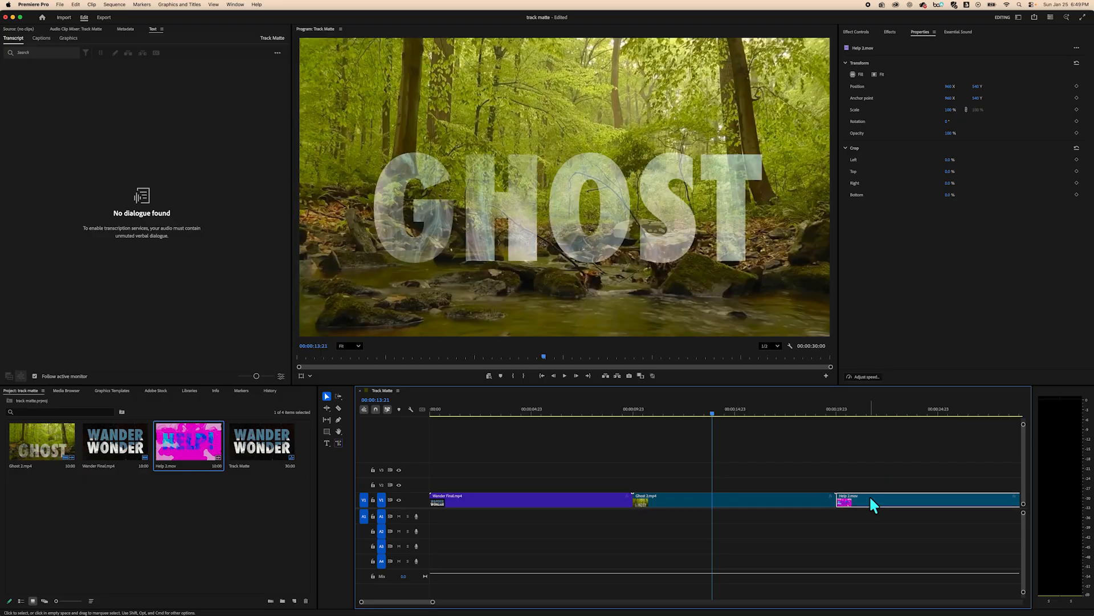
{"action": "left_click_drag", "start_coordinate": [710, 411], "coordinate": [908, 409]}
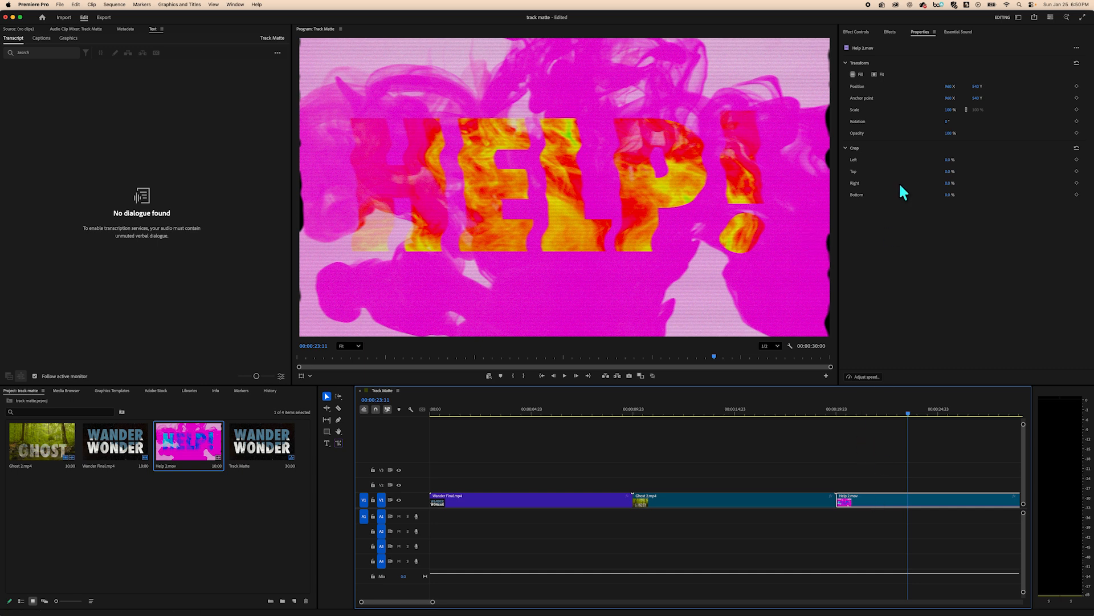
Step: Scale the Help 2.mov clip to 105% and play it back from about 21 seconds
{"action": "left_click_drag", "start_coordinate": [950, 109], "coordinate": [953, 110]}
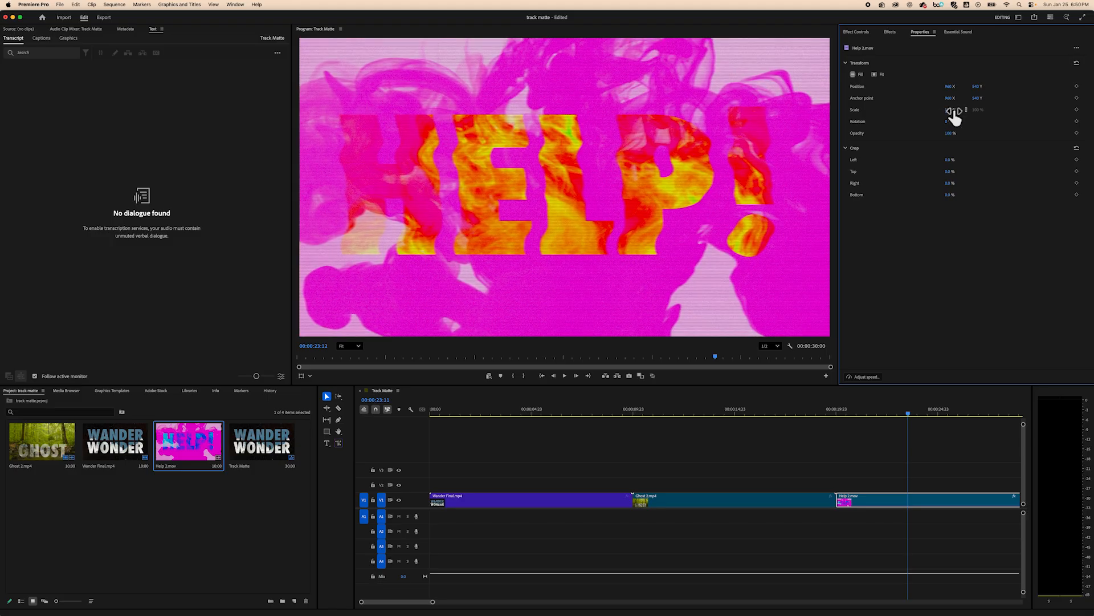
{"action": "left_click_drag", "start_coordinate": [832, 414], "coordinate": [875, 412]}
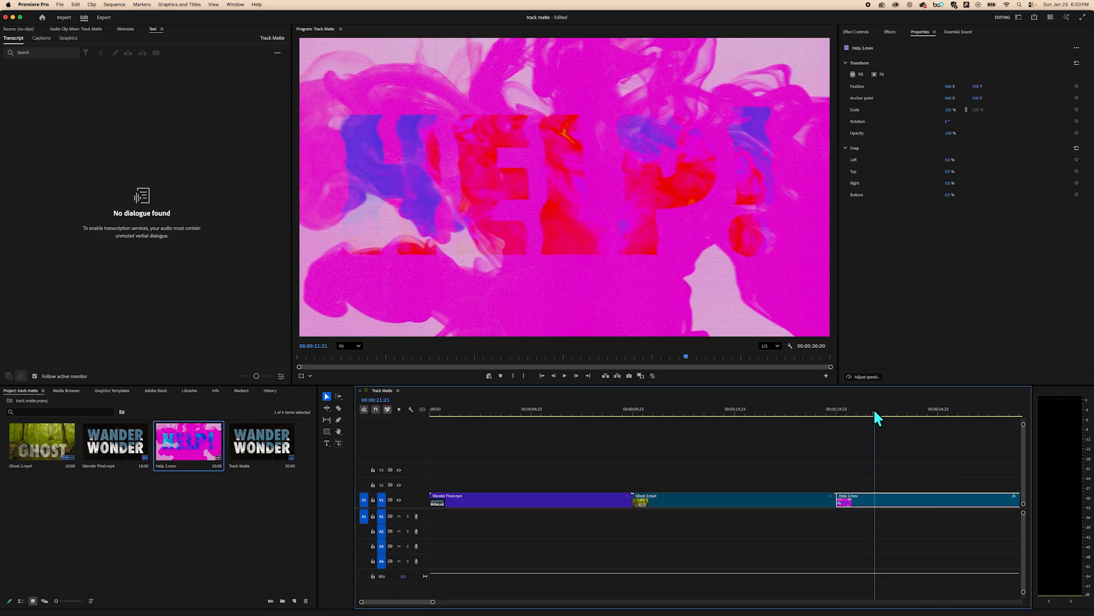
{"action": "key", "text": "space"}
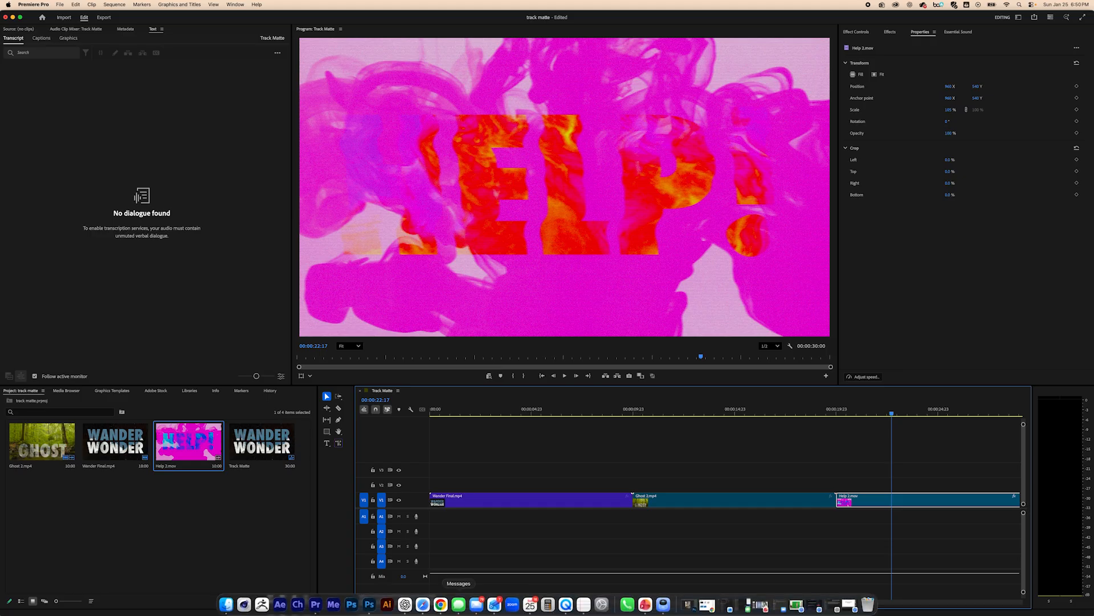
Step: Import the ominous-whistling .m4a, thunder-city .wav, orchestra-loop .mp3 and 563043 .wav audio files from the Sound and Track Matte folder
{"action": "left_click_drag", "start_coordinate": [435, 602], "coordinate": [604, 608]}
{"action": "scroll", "coordinate": [602, 552], "scroll_direction": "left", "scroll_amount": 1}
{"action": "scroll", "coordinate": [600, 549], "scroll_direction": "left", "scroll_amount": 2}
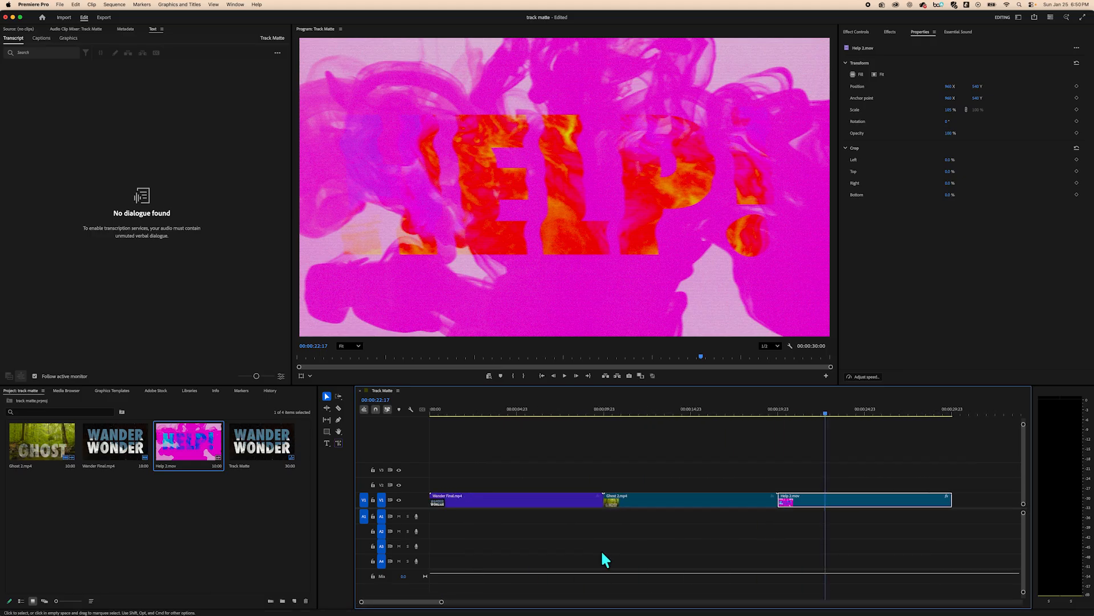
{"action": "left_click", "coordinate": [168, 522]}
{"action": "left_click", "coordinate": [58, 5]}
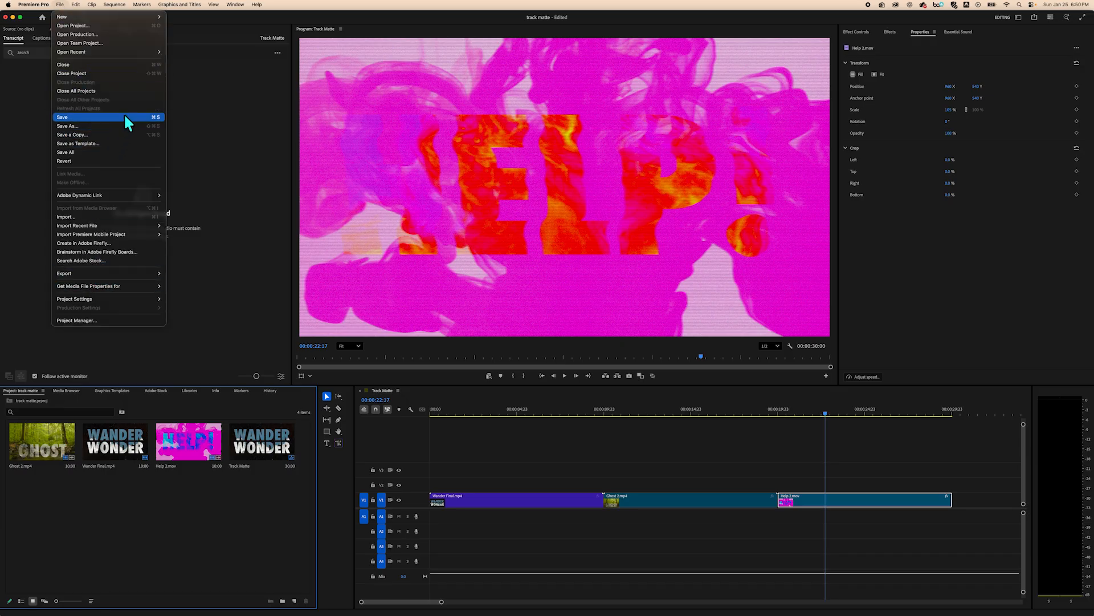
{"action": "left_click", "coordinate": [97, 216]}
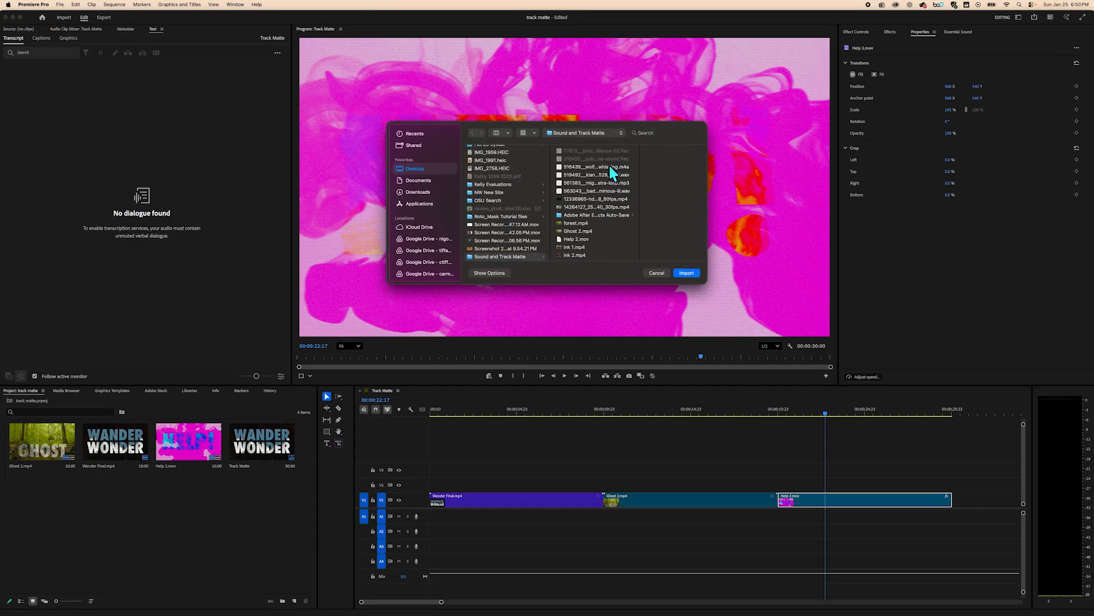
{"action": "left_click", "coordinate": [609, 165]}
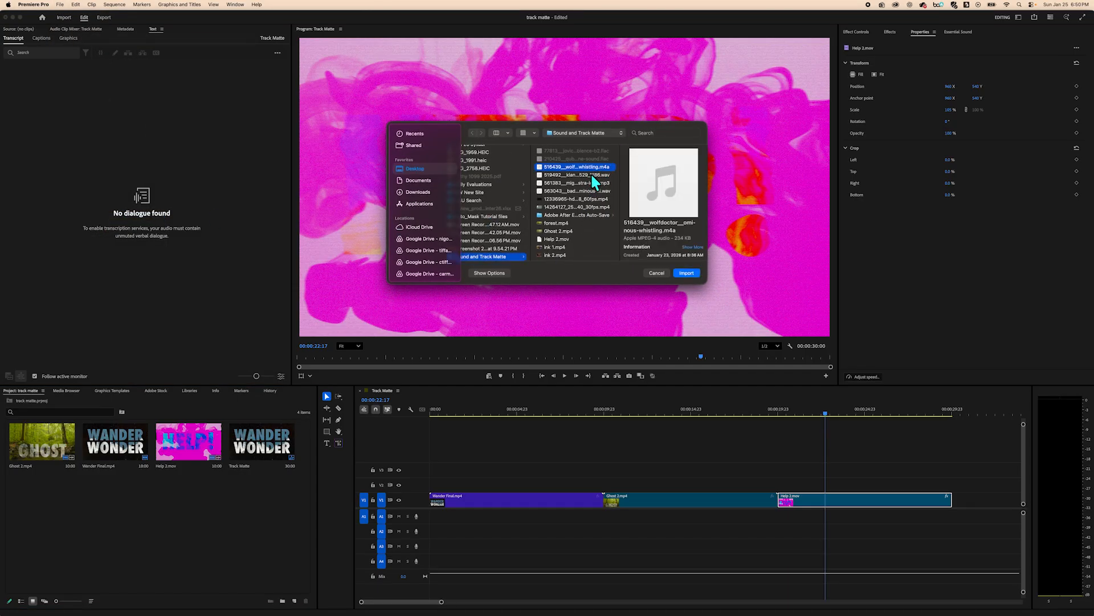
{"action": "left_click", "coordinate": [591, 172], "text": "shift"}
{"action": "left_click", "coordinate": [590, 183], "text": "shift"}
{"action": "left_click", "coordinate": [590, 190], "text": "shift"}
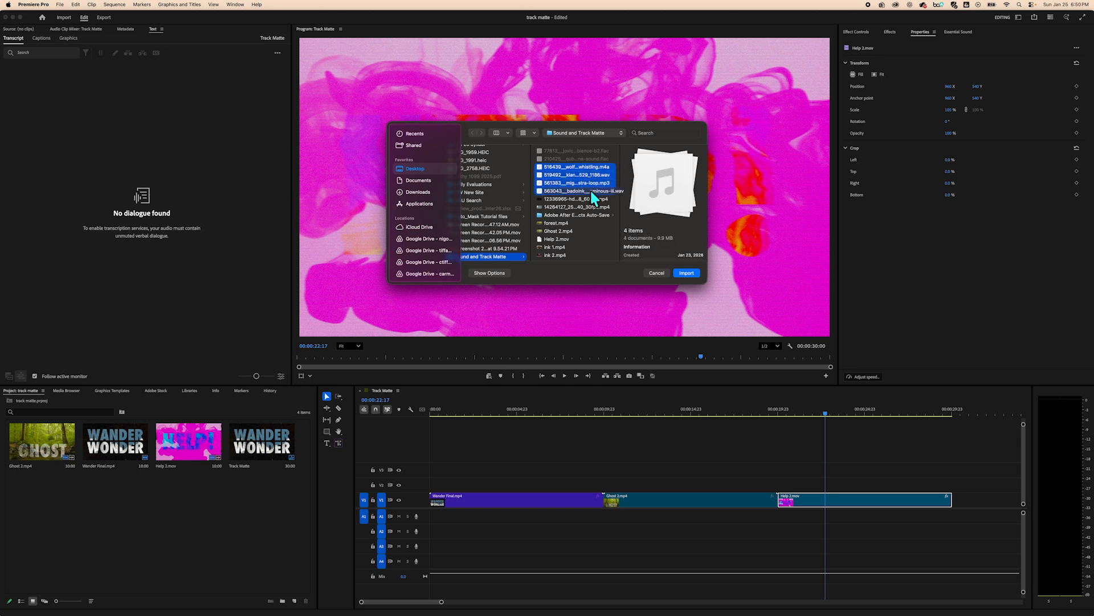
{"action": "left_click_drag", "start_coordinate": [591, 191], "coordinate": [191, 556]}
{"action": "left_click", "coordinate": [692, 271]}
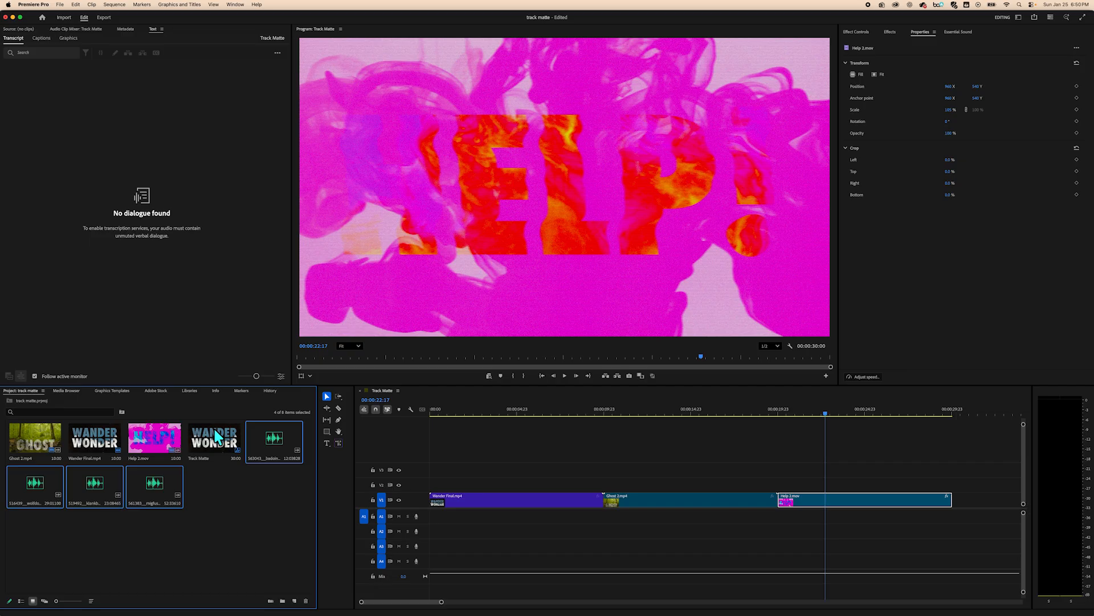
Step: Place the 563043, orchestra loop, thunder and whistling audio clips one after another on track A1, with gaps between them
{"action": "left_click", "coordinate": [276, 491]}
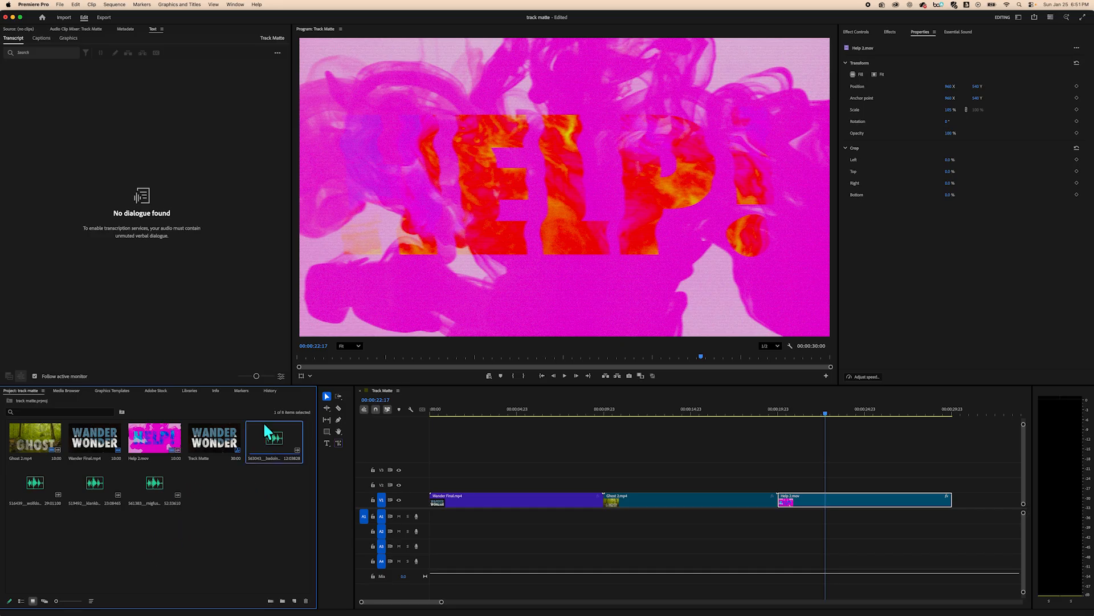
{"action": "left_click_drag", "start_coordinate": [271, 434], "coordinate": [425, 518]}
{"action": "left_click_drag", "start_coordinate": [160, 485], "coordinate": [655, 520]}
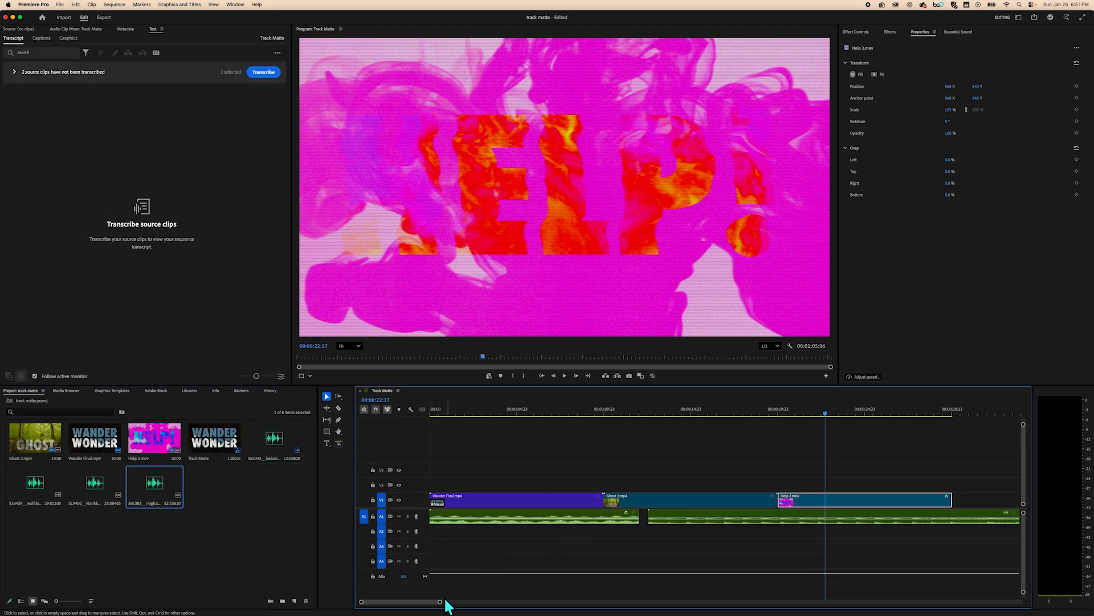
{"action": "left_click_drag", "start_coordinate": [439, 602], "coordinate": [588, 603]}
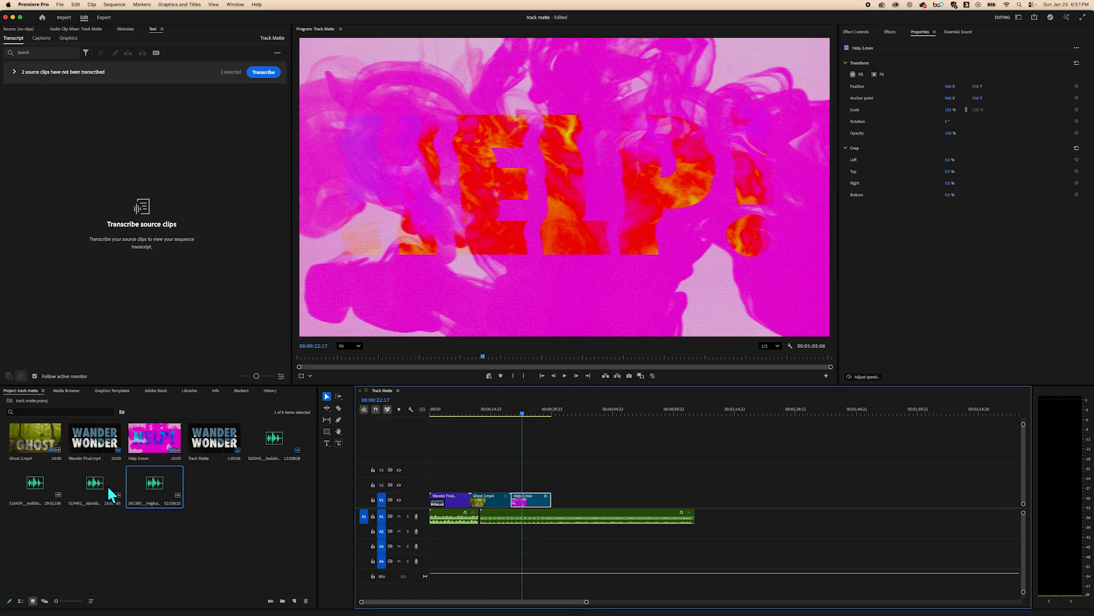
{"action": "left_click_drag", "start_coordinate": [94, 488], "coordinate": [713, 519]}
{"action": "left_click_drag", "start_coordinate": [37, 480], "coordinate": [814, 520]}
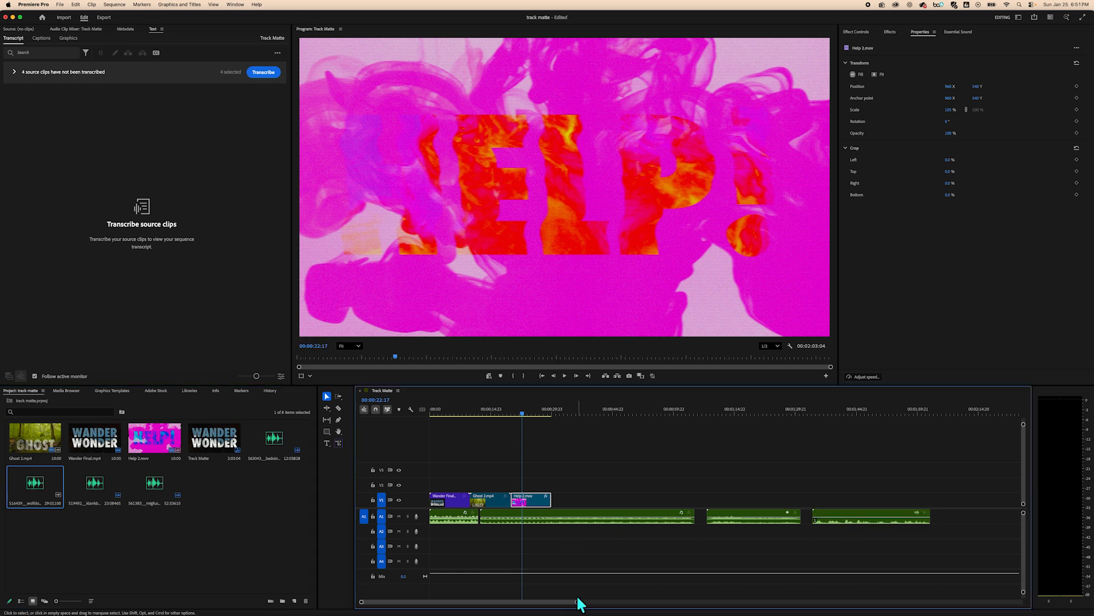
Step: Move the 563043 audio clip from track A1 down to track A3, starting at about 20 seconds under Help 2.mov
{"action": "left_click_drag", "start_coordinate": [576, 604], "coordinate": [524, 605]}
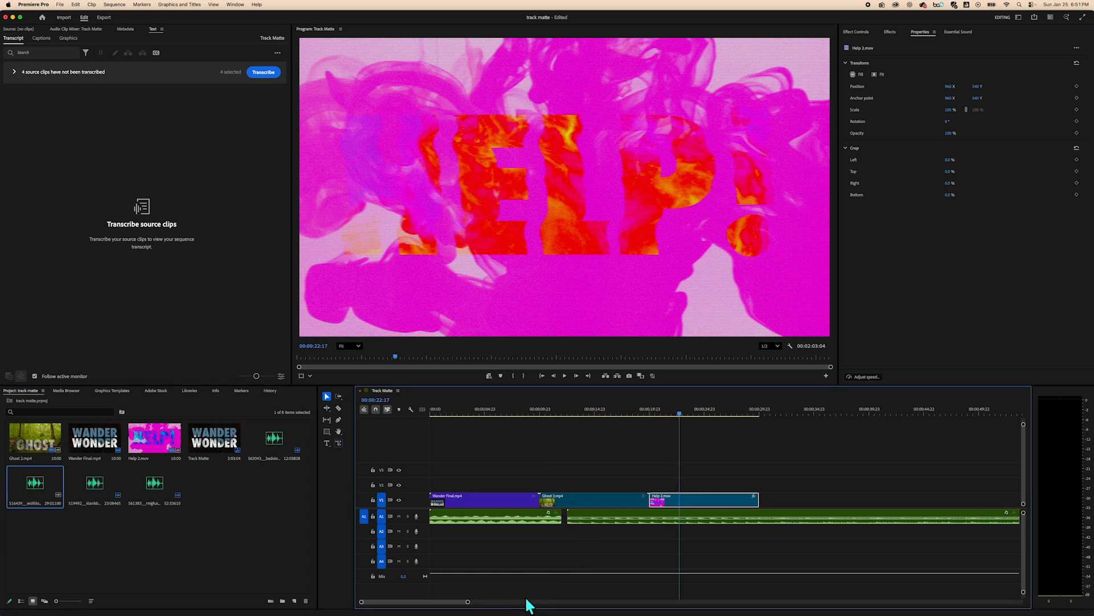
{"action": "left_click_drag", "start_coordinate": [679, 413], "coordinate": [484, 413]}
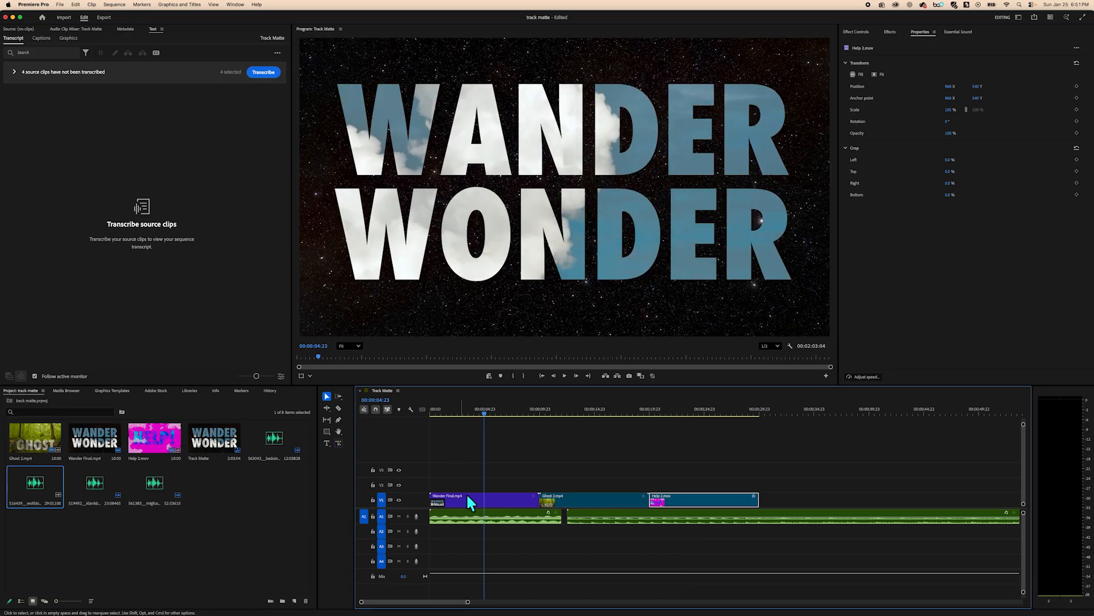
{"action": "left_click_drag", "start_coordinate": [490, 510], "coordinate": [717, 540]}
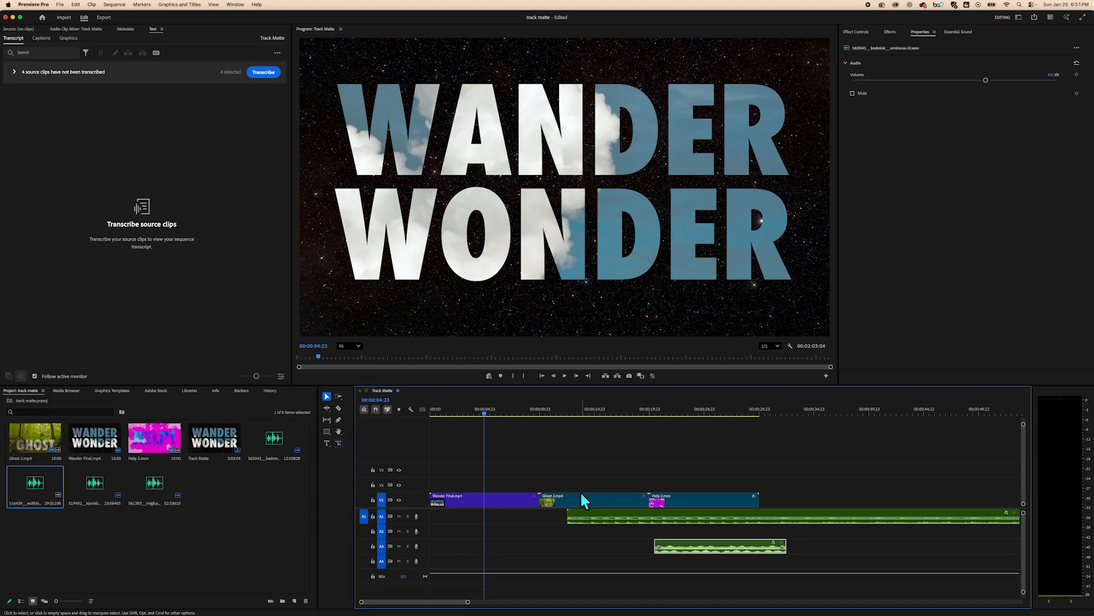
Step: Raise the volume of the orchestra loop clip on an enlarged track A1 and shift the clip to start at about 7 seconds
{"action": "left_click", "coordinate": [618, 517]}
{"action": "left_click_drag", "start_coordinate": [654, 513], "coordinate": [653, 517]}
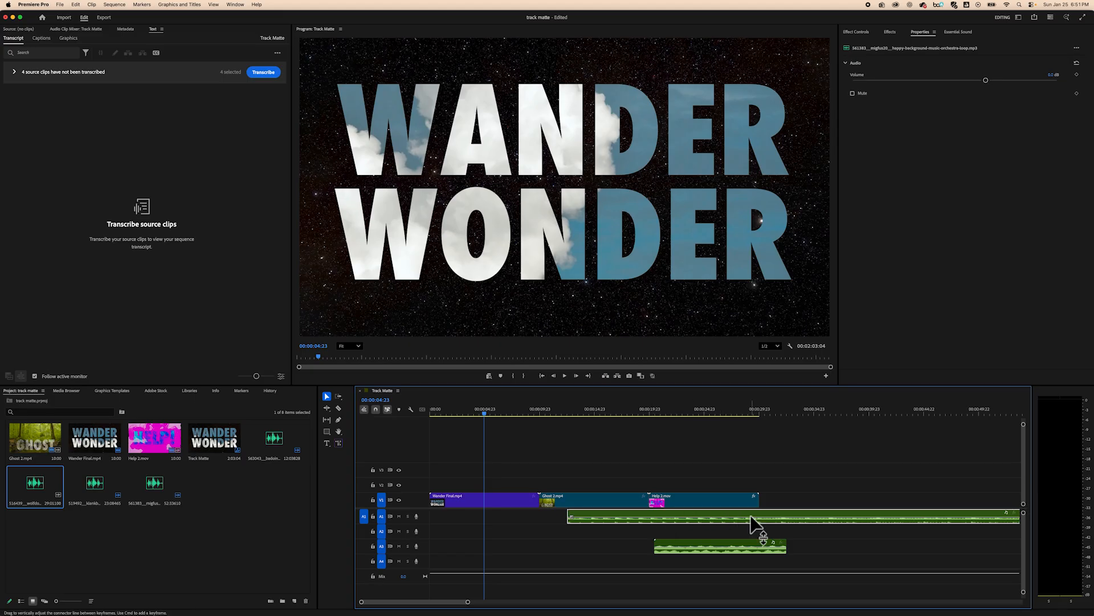
{"action": "left_click_drag", "start_coordinate": [464, 602], "coordinate": [426, 565]}
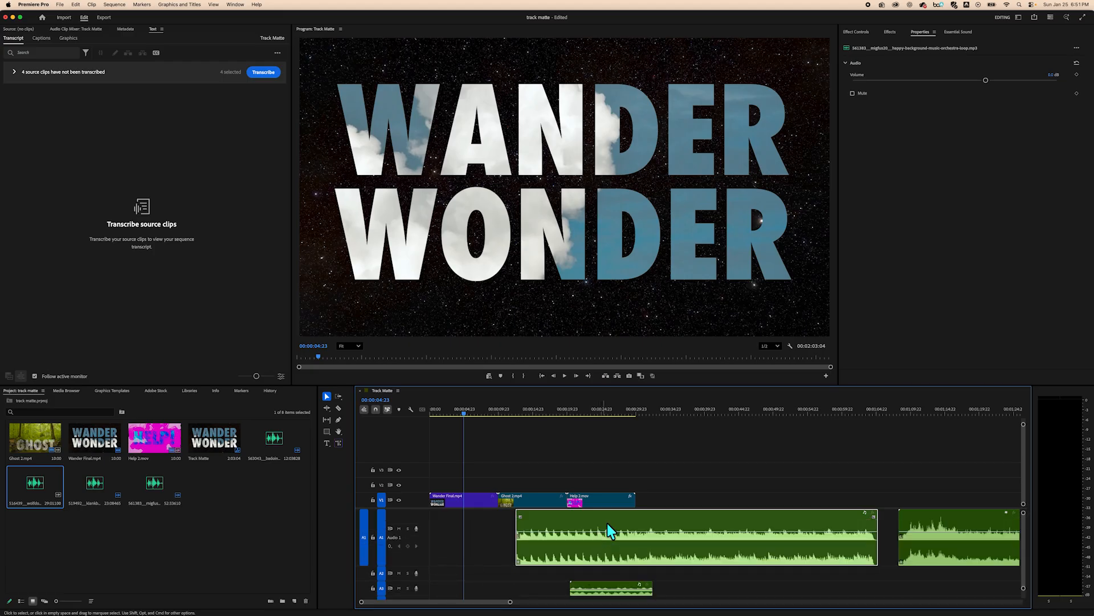
{"action": "mouse_move", "coordinate": [621, 522]}
{"action": "left_mouse_down"}
{"action": "mouse_move", "coordinate": [562, 522]}
{"action": "mouse_move", "coordinate": [644, 518]}
{"action": "mouse_move", "coordinate": [582, 518]}
{"action": "mouse_move", "coordinate": [601, 526]}
{"action": "mouse_move", "coordinate": [601, 514]}
{"action": "mouse_move", "coordinate": [601, 530]}
{"action": "left_mouse_up"}
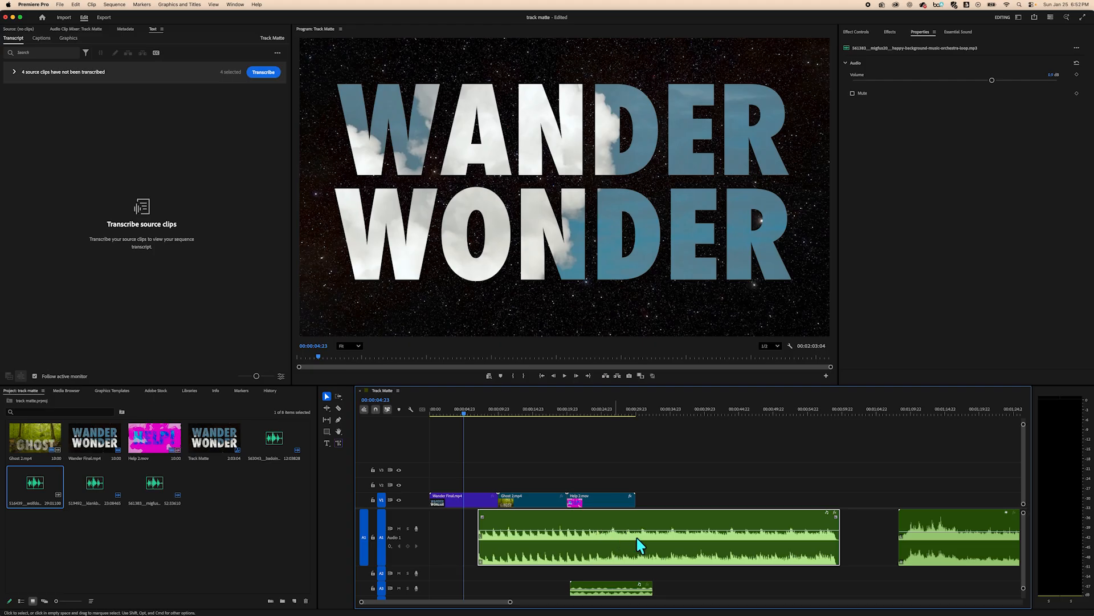
Step: Play the sequence with the orchestra loop from about 7 to 15 seconds
{"action": "left_click", "coordinate": [870, 523]}
{"action": "left_click", "coordinate": [482, 410]}
{"action": "key", "text": "space"}
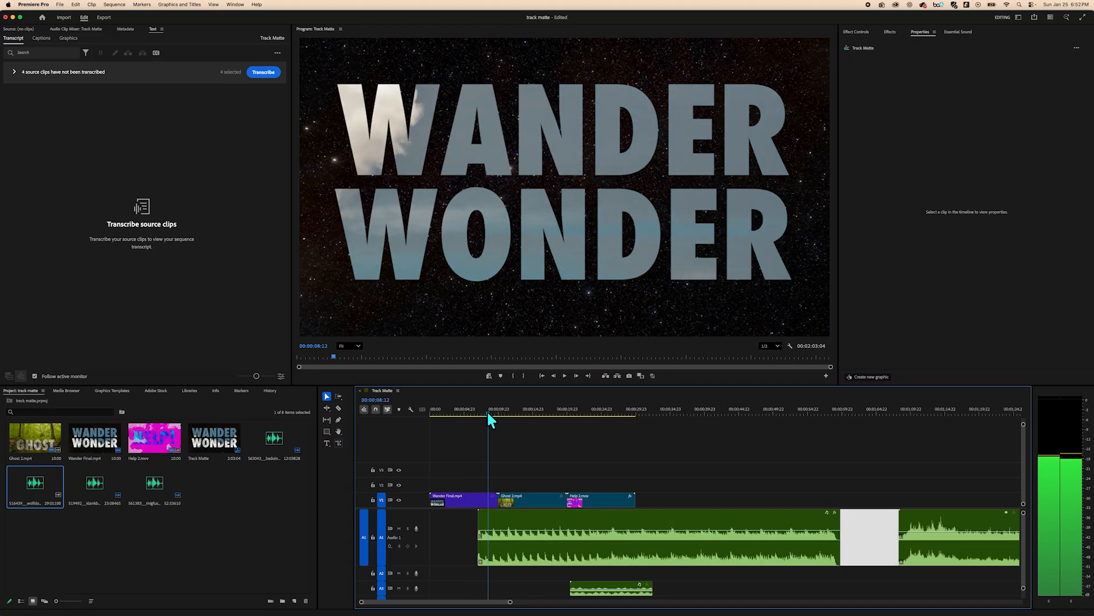
{"action": "key", "text": "space"}
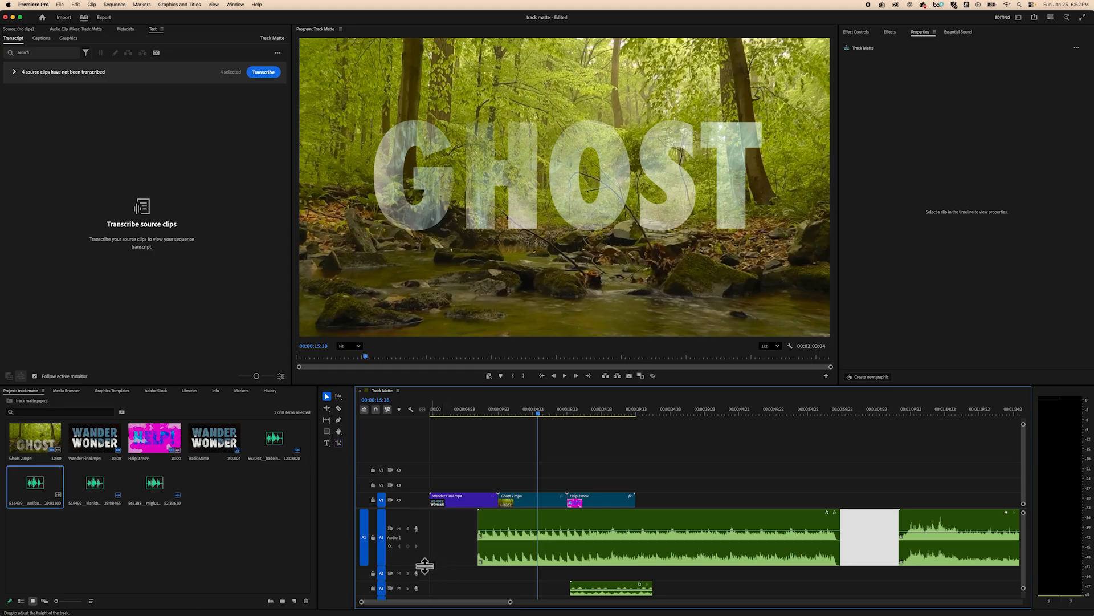
Step: Reduce the height of track A1 and move the orchestra loop clip to the start of the sequence
{"action": "left_click_drag", "start_coordinate": [427, 565], "coordinate": [427, 529]}
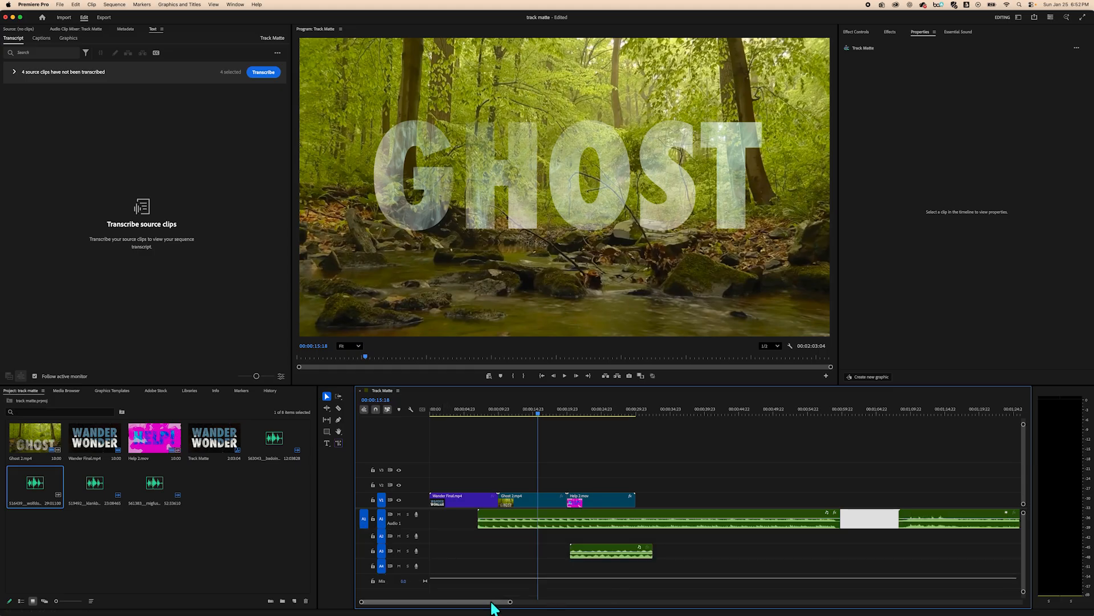
{"action": "left_click_drag", "start_coordinate": [509, 603], "coordinate": [655, 603]}
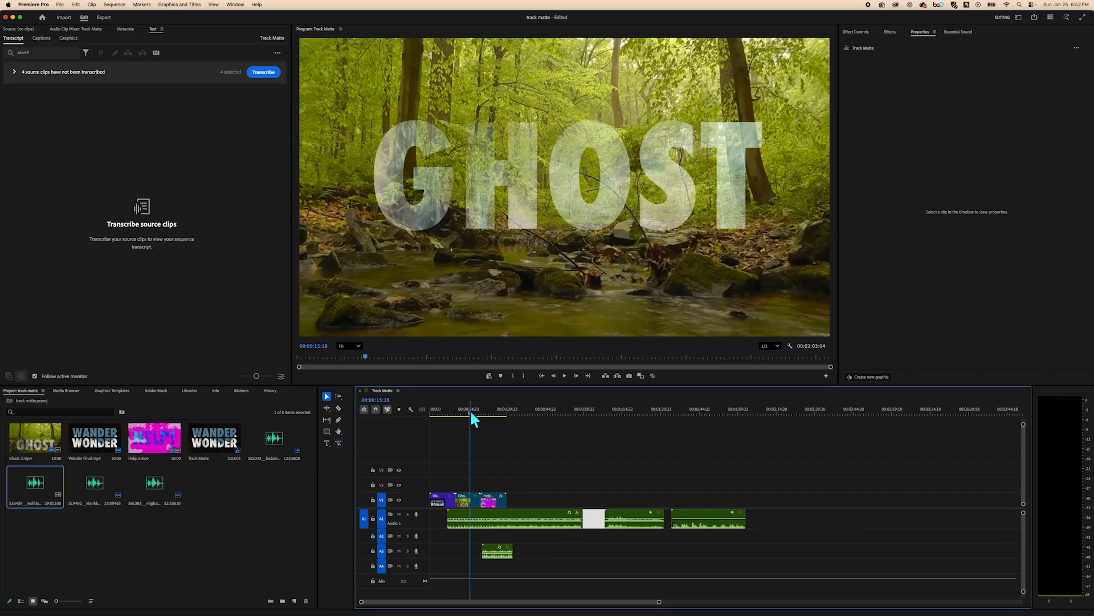
{"action": "left_click_drag", "start_coordinate": [469, 409], "coordinate": [703, 416]}
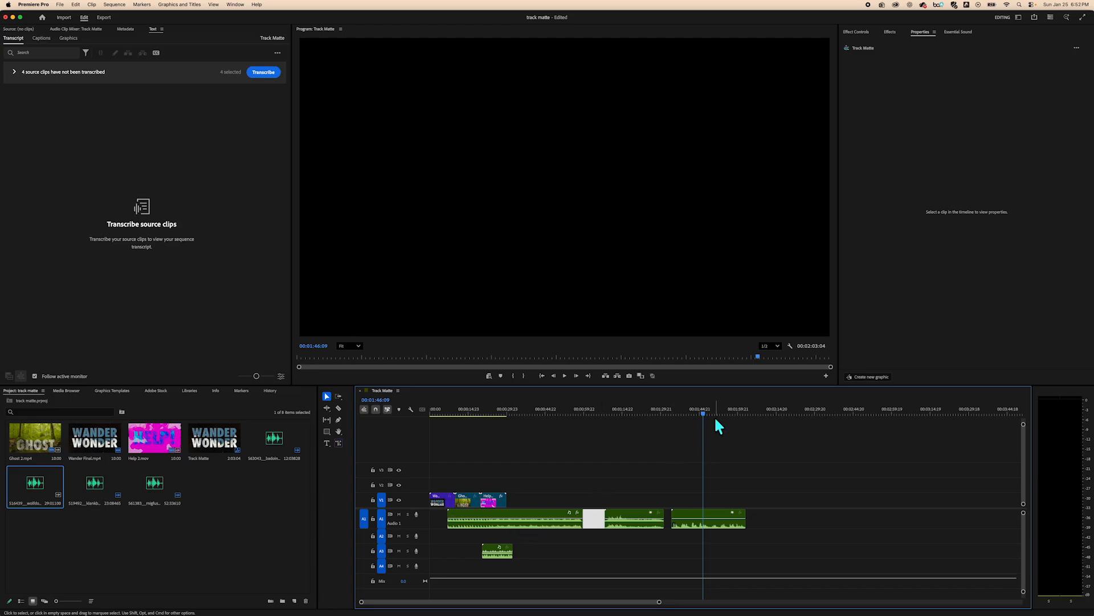
{"action": "left_click_drag", "start_coordinate": [704, 409], "coordinate": [471, 429]}
{"action": "left_click_drag", "start_coordinate": [503, 517], "coordinate": [441, 524]}
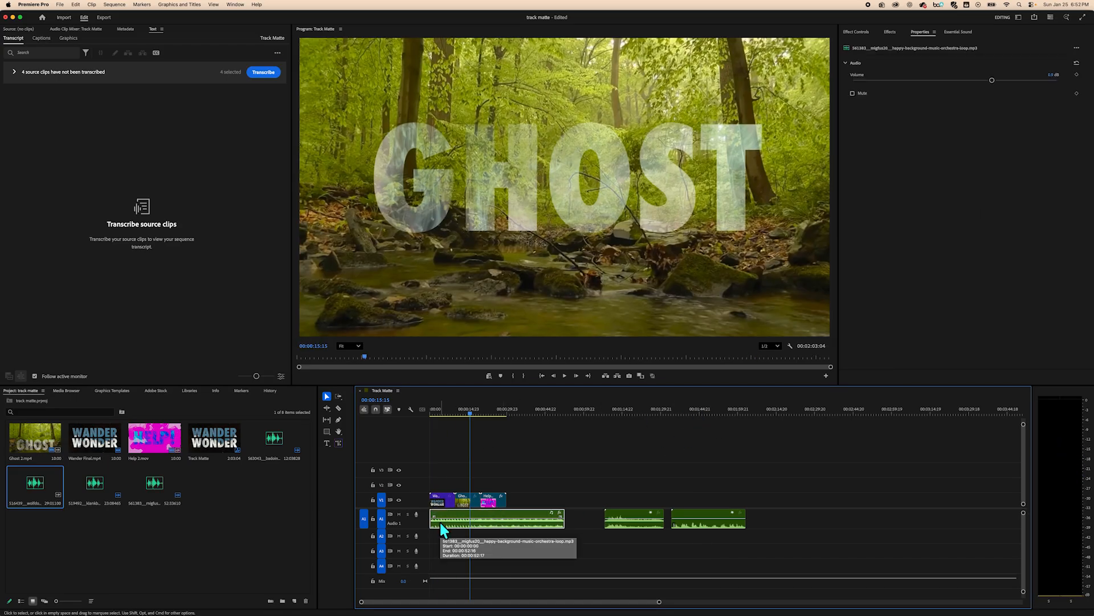
Step: Split the orchestra loop clip where Wander Final.mp4 ends and delete the remainder
{"action": "key", "text": "c"}
{"action": "left_click", "coordinate": [455, 519]}
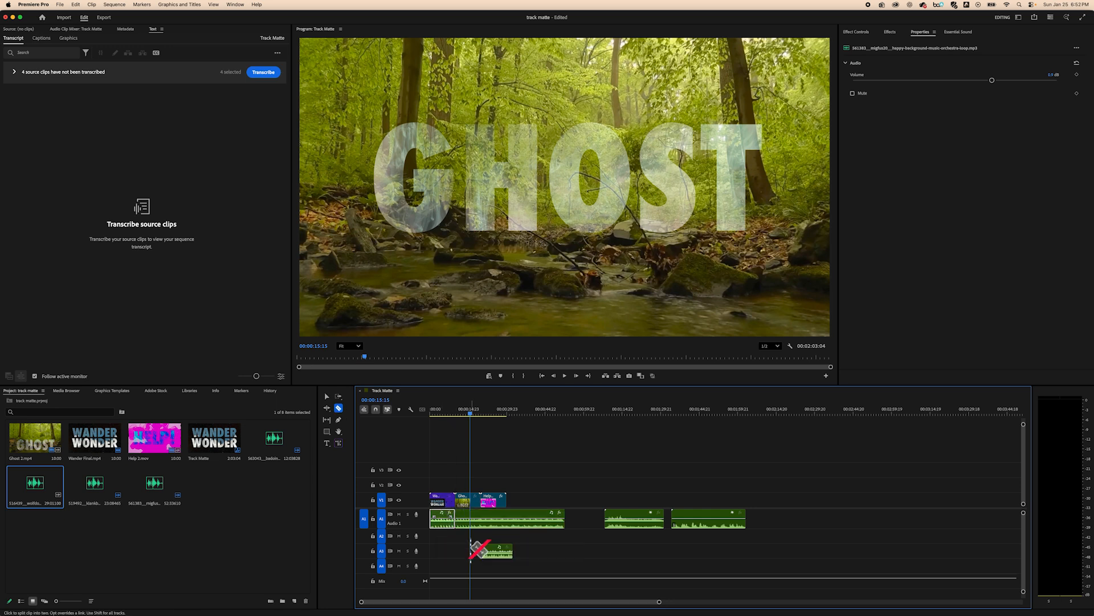
{"action": "key", "text": "v"}
{"action": "left_click", "coordinate": [490, 522]}
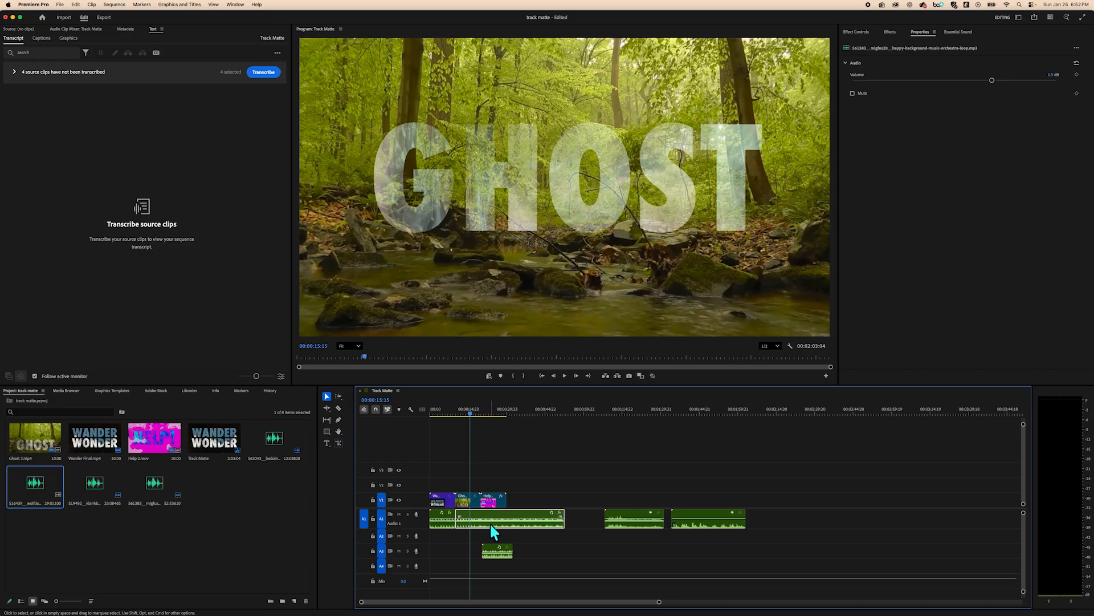
{"action": "key", "text": "Delete"}
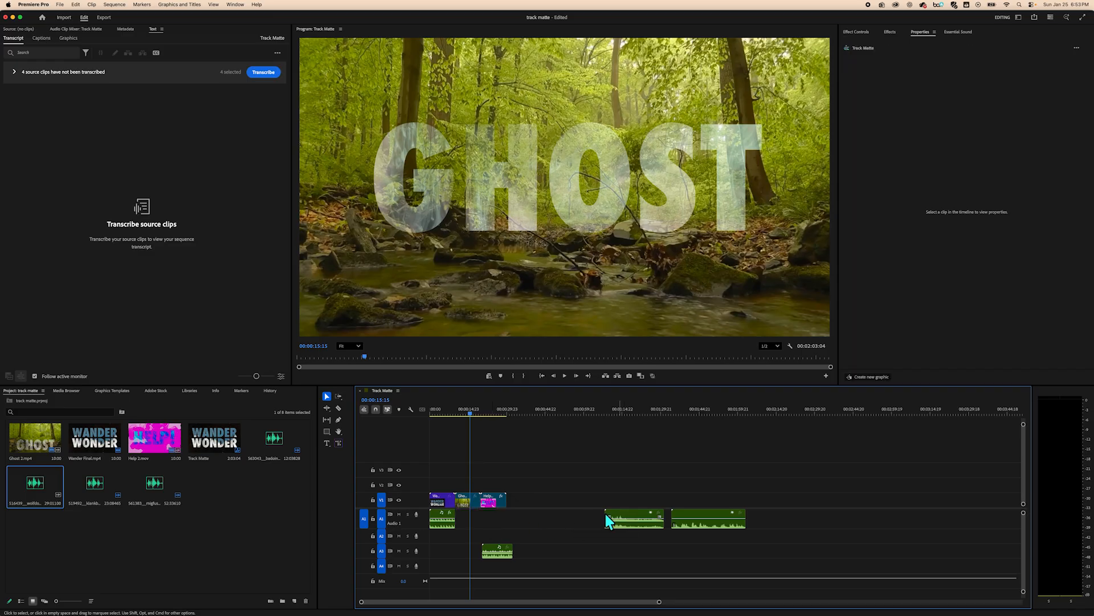
Step: Move the thunder clip directly after the orchestra loop on A1, split it where Ghost 2.mp4 ends and delete the remainder
{"action": "left_click_drag", "start_coordinate": [469, 413], "coordinate": [617, 414]}
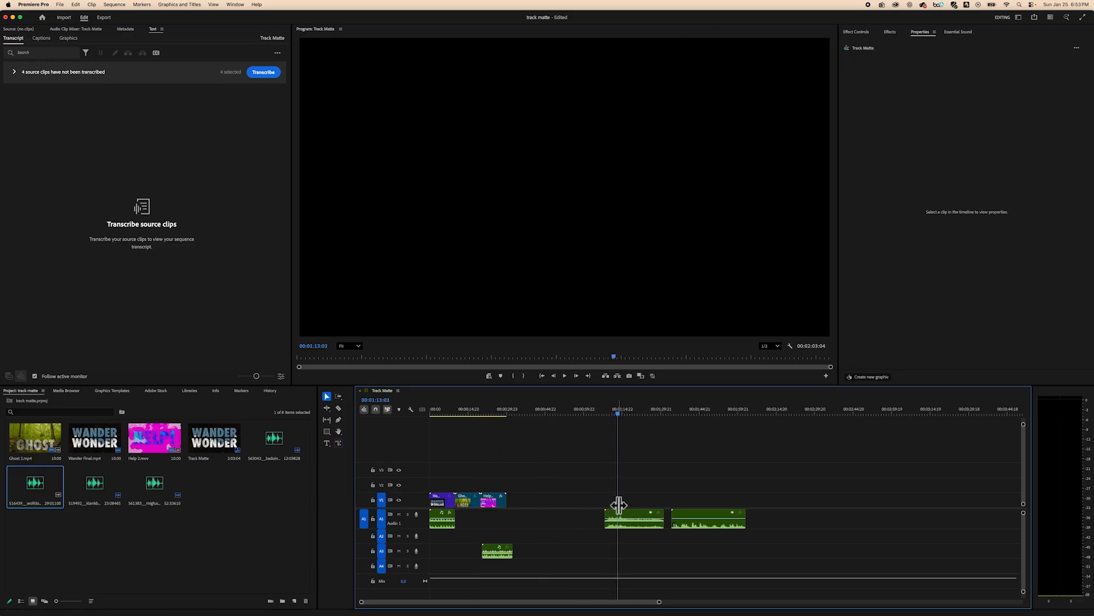
{"action": "left_click_drag", "start_coordinate": [632, 517], "coordinate": [484, 516]}
{"action": "key", "text": "c"}
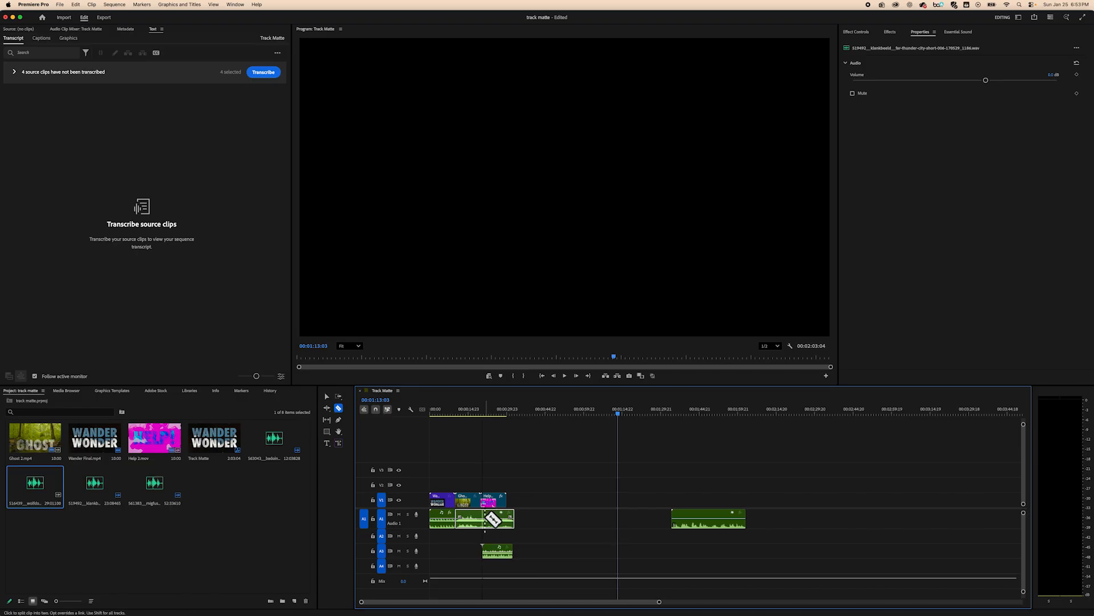
{"action": "left_click", "coordinate": [481, 518]}
{"action": "key", "text": "v"}
{"action": "left_click", "coordinate": [507, 522]}
{"action": "key", "text": "Delete"}
Step: Move the whistling clip directly after the thunder clip on A1, and the 563043 clip from A3 to A1, ending at 00:01:13:03
{"action": "left_click_drag", "start_coordinate": [702, 515], "coordinate": [602, 521]}
{"action": "left_click", "coordinate": [490, 552]}
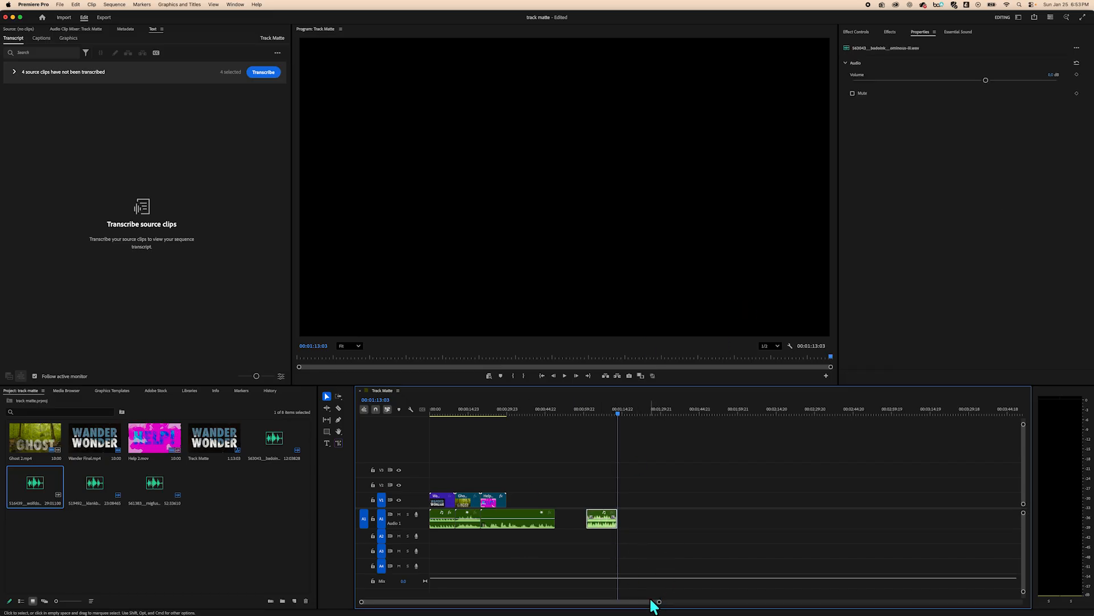
Step: Lower the volume of the 563043 audio clip at the end of track A1 and return the playhead to the sequence start
{"action": "left_click_drag", "start_coordinate": [655, 608], "coordinate": [570, 608]}
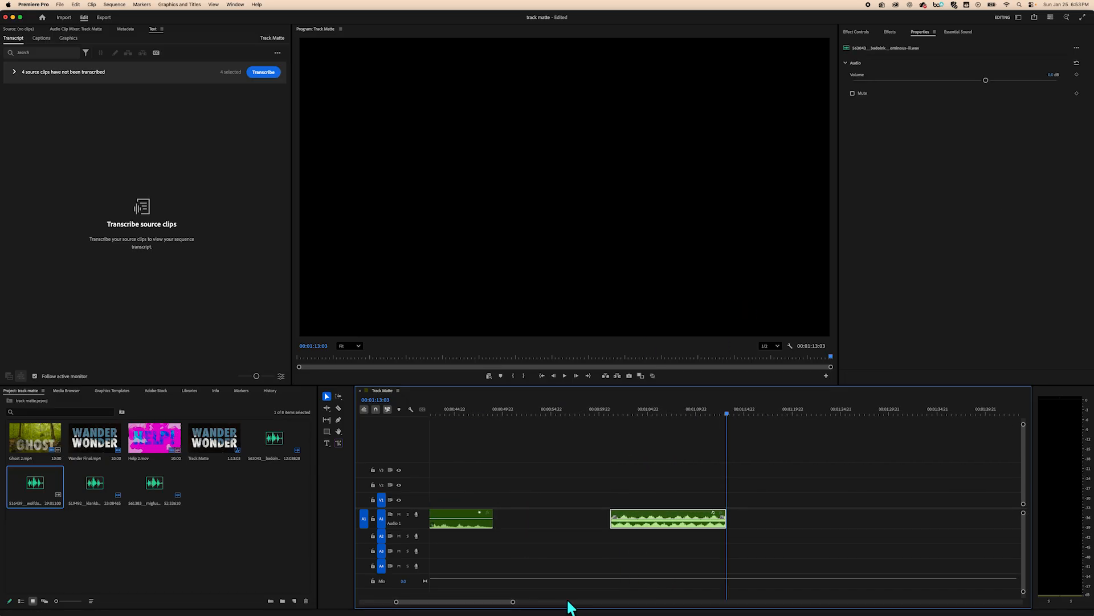
{"action": "left_click_drag", "start_coordinate": [688, 519], "coordinate": [688, 523]}
{"action": "left_click_drag", "start_coordinate": [513, 601], "coordinate": [555, 608]}
{"action": "key", "text": "Home"}
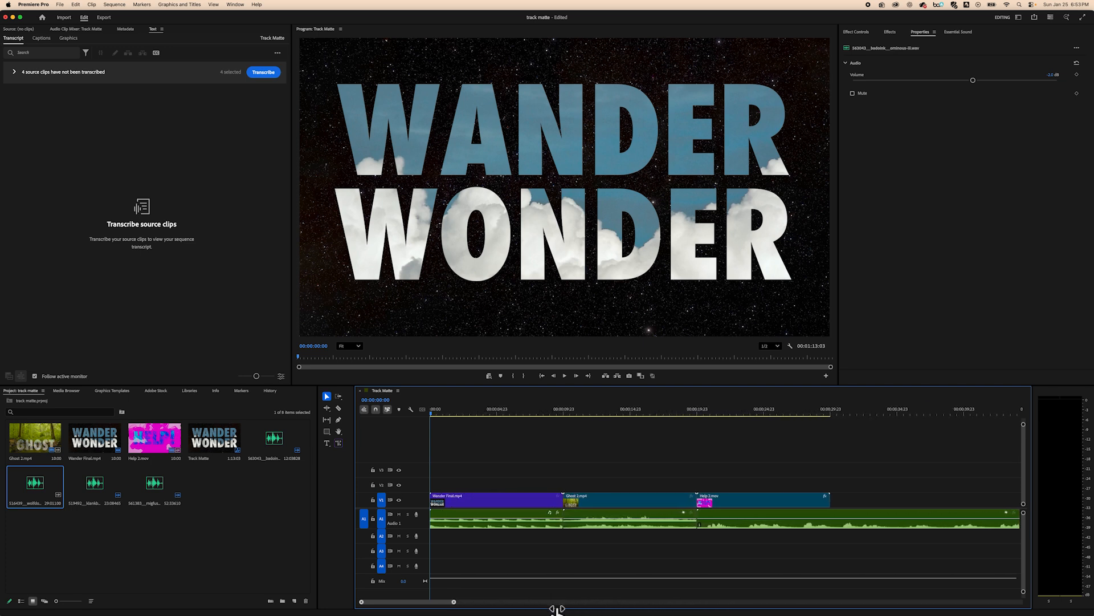
Step: Enlarge the height of audio track A1 to show the waveforms and select the orchestra loop clip under Wander Final.mp4
{"action": "left_click_drag", "start_coordinate": [420, 529], "coordinate": [420, 553]}
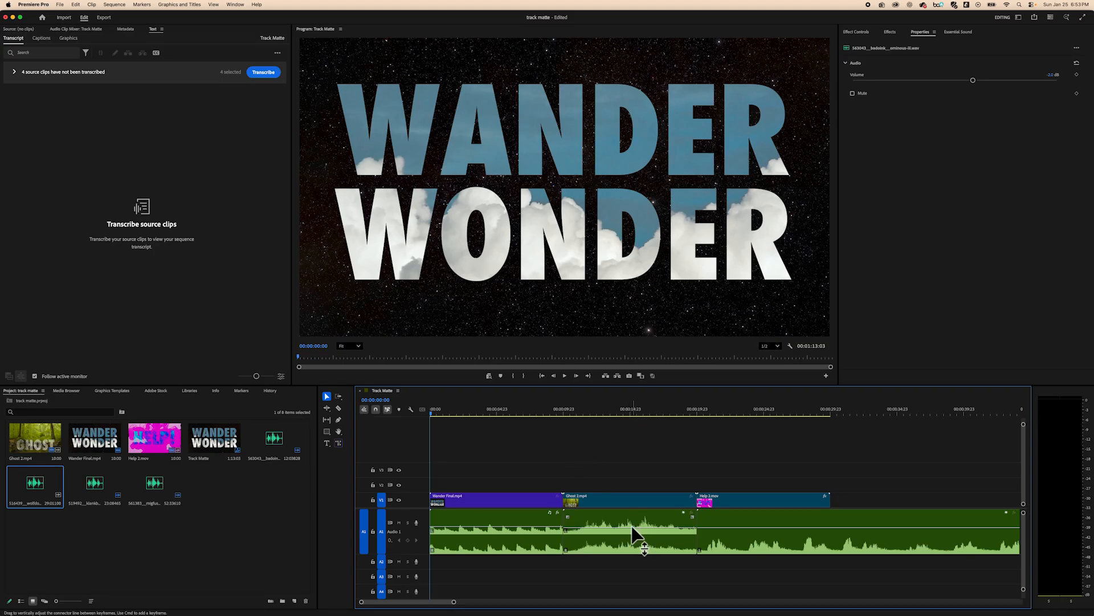
{"action": "mouse_move", "coordinate": [633, 528]}
{"action": "left_click", "coordinate": [526, 522]}
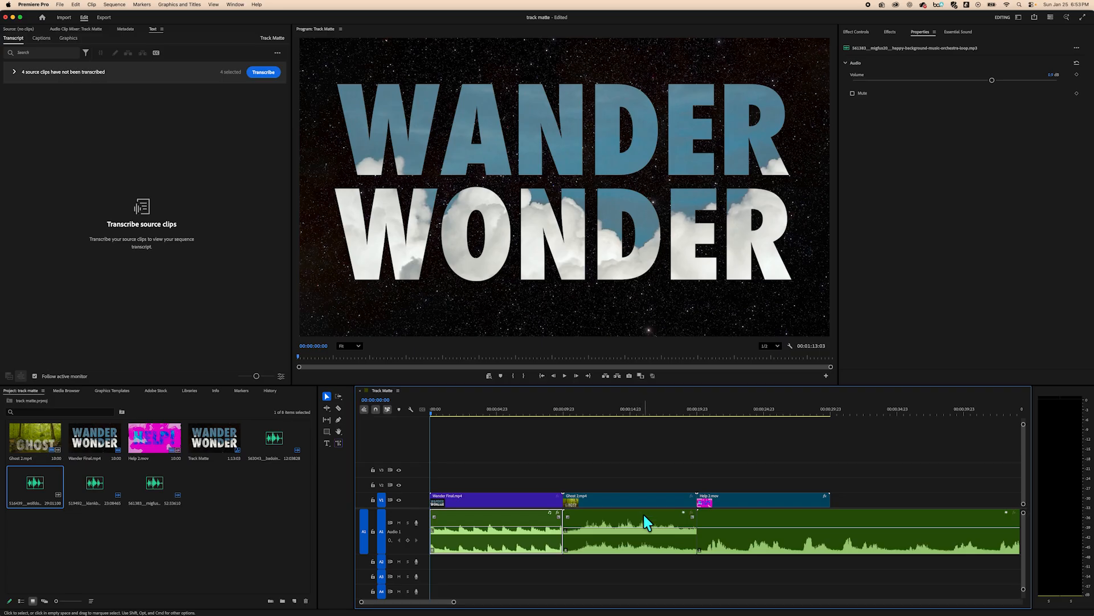
Step: Play the sequence from its start and replay part of the orchestra loop under Wander Final.mp4 to check its audio level
{"action": "left_click", "coordinate": [796, 516]}
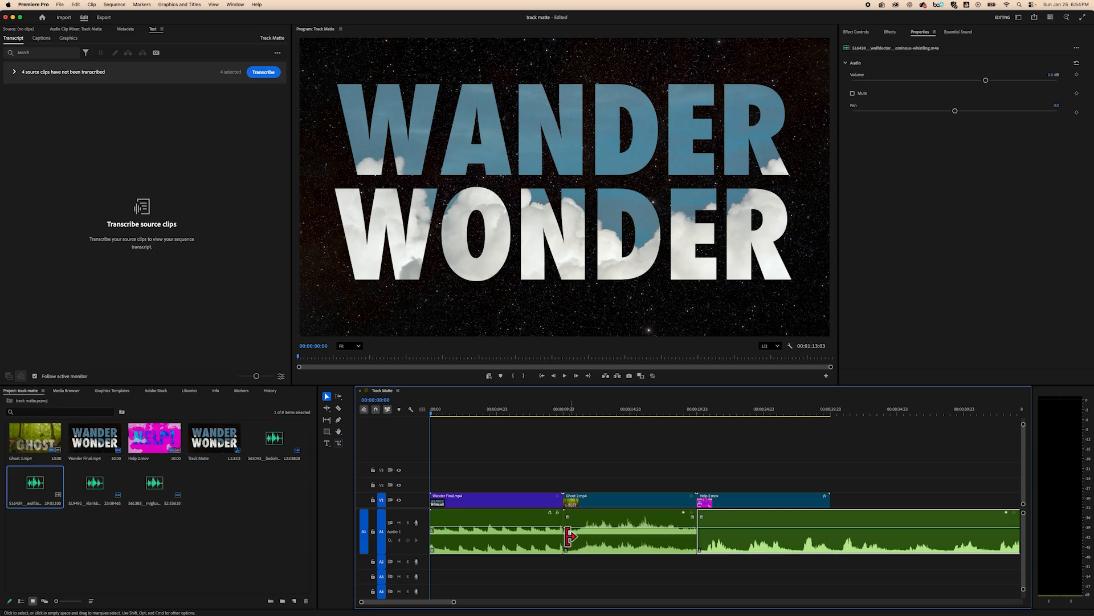
{"action": "left_click", "coordinate": [539, 551]}
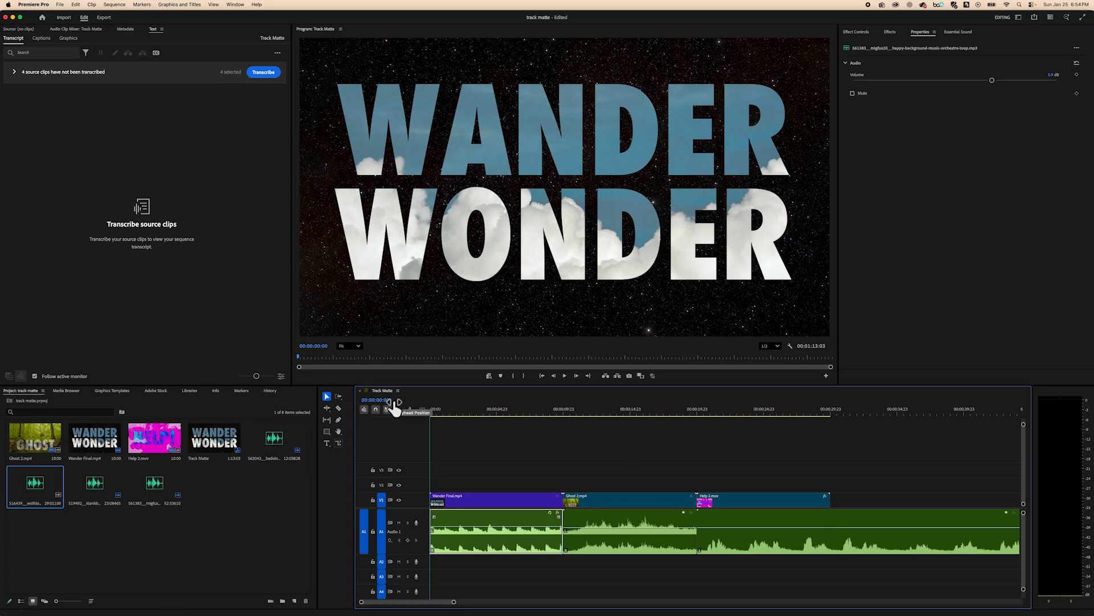
{"action": "left_click_drag", "start_coordinate": [432, 417], "coordinate": [424, 385]}
{"action": "key", "text": "space"}
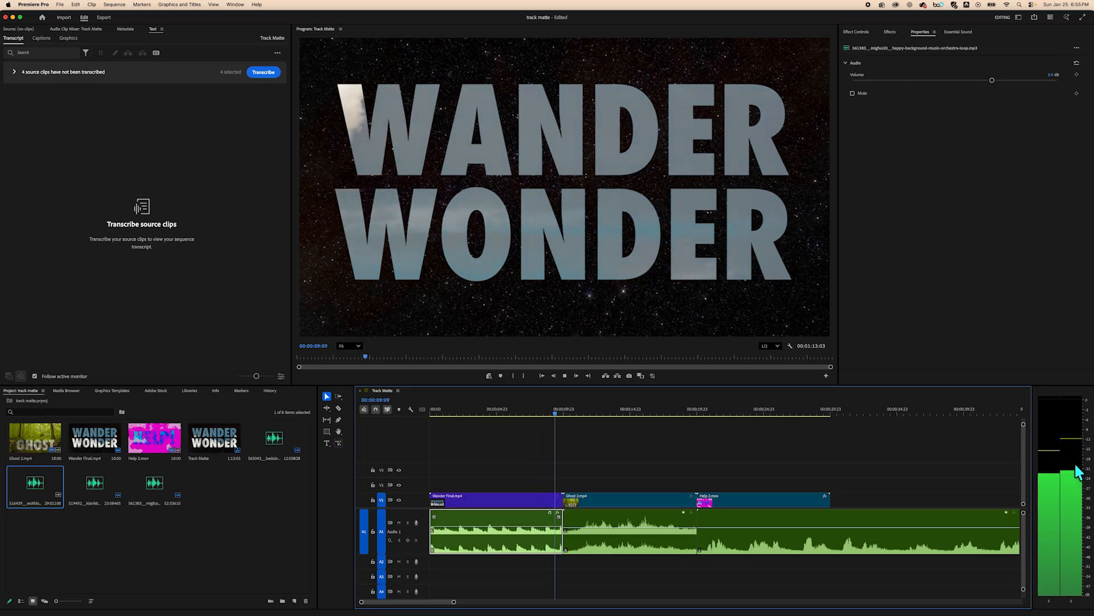
{"action": "key", "text": "space"}
{"action": "left_click_drag", "start_coordinate": [565, 411], "coordinate": [481, 429]}
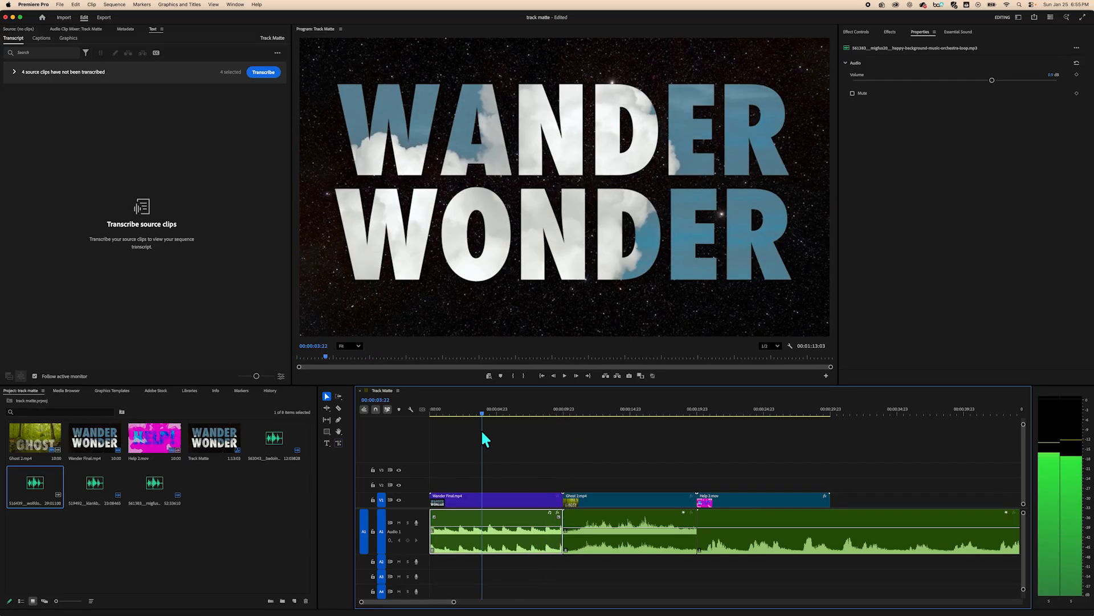
{"action": "key", "text": "space"}
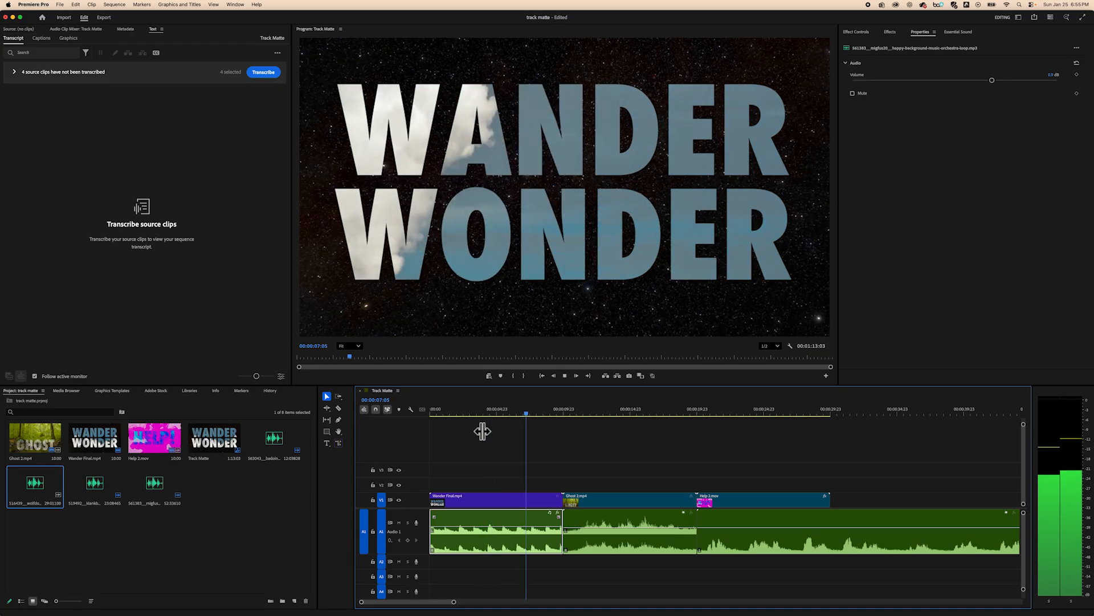
{"action": "key", "text": "space"}
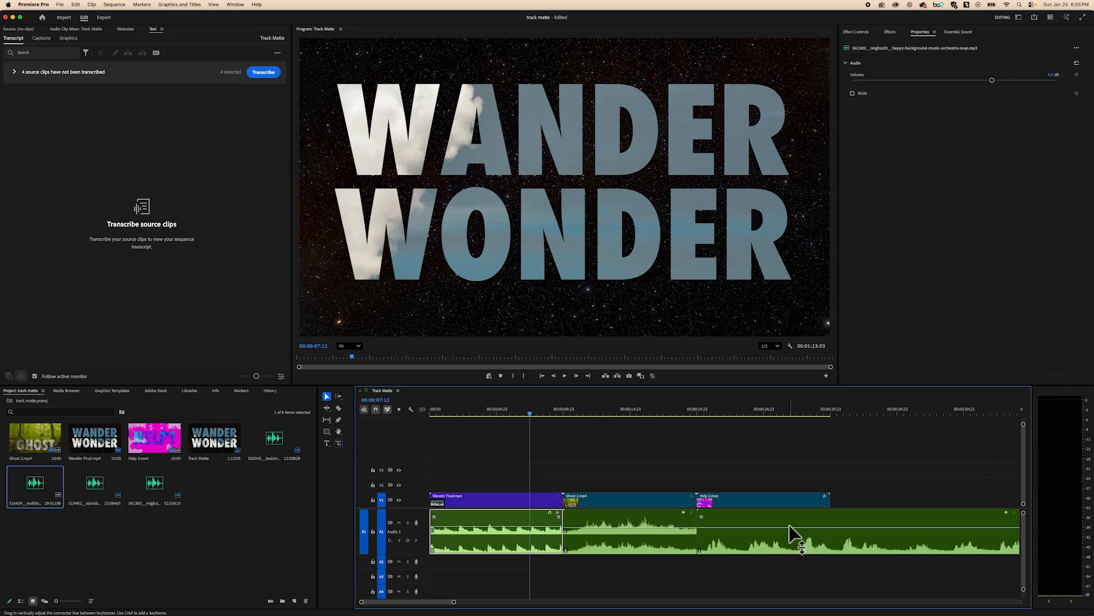
Step: Lower the volume of the orchestra loop clip under Wander Final.mp4 and replay it to check the level
{"action": "left_click_drag", "start_coordinate": [531, 413], "coordinate": [507, 425]}
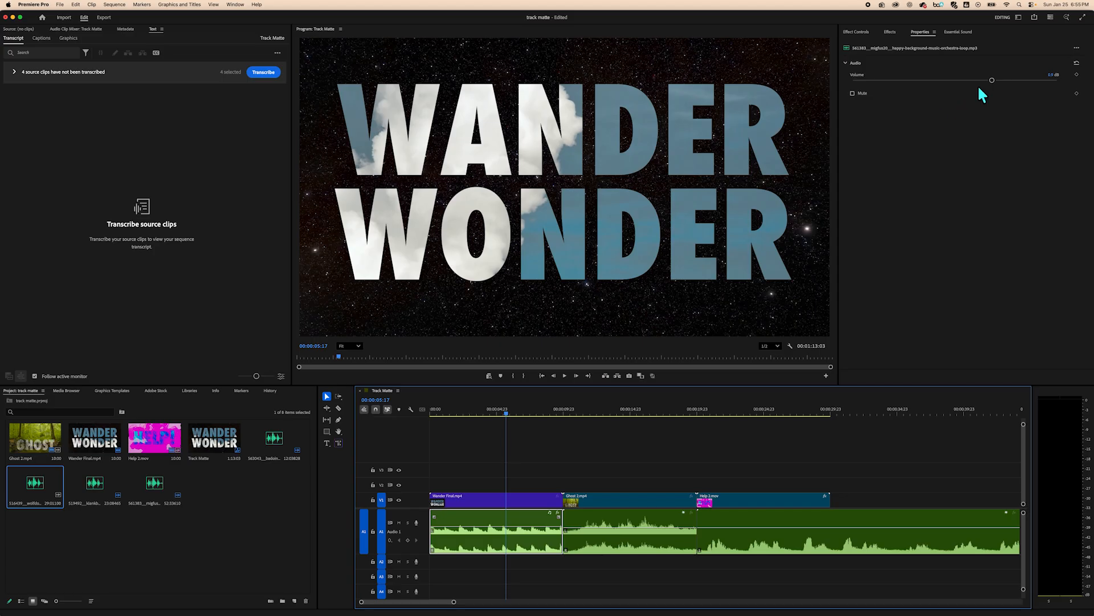
{"action": "left_click_drag", "start_coordinate": [993, 80], "coordinate": [980, 80]}
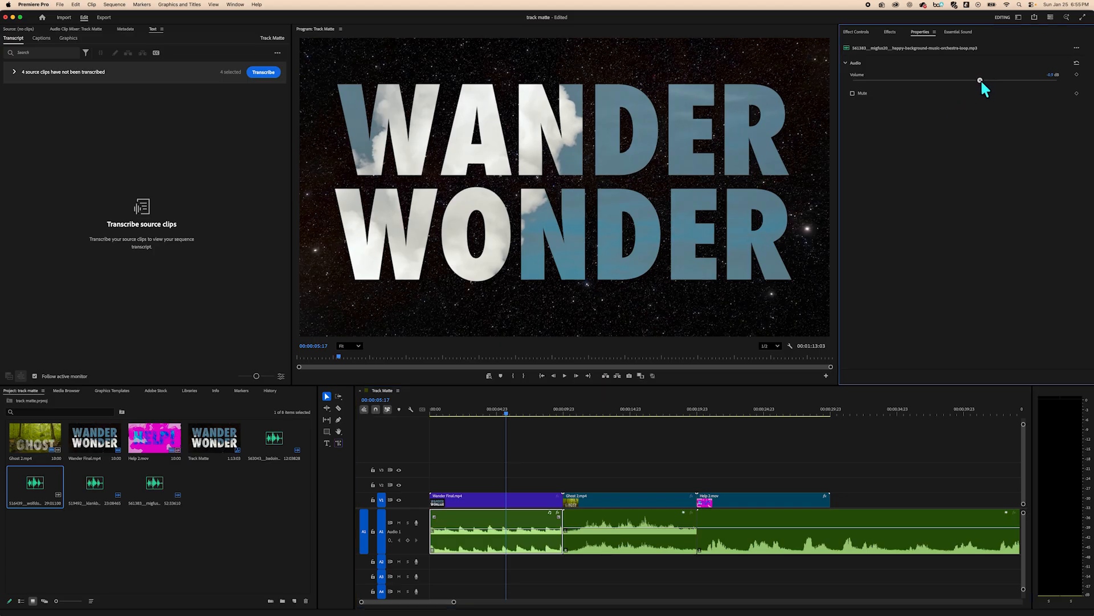
{"action": "key", "text": "space"}
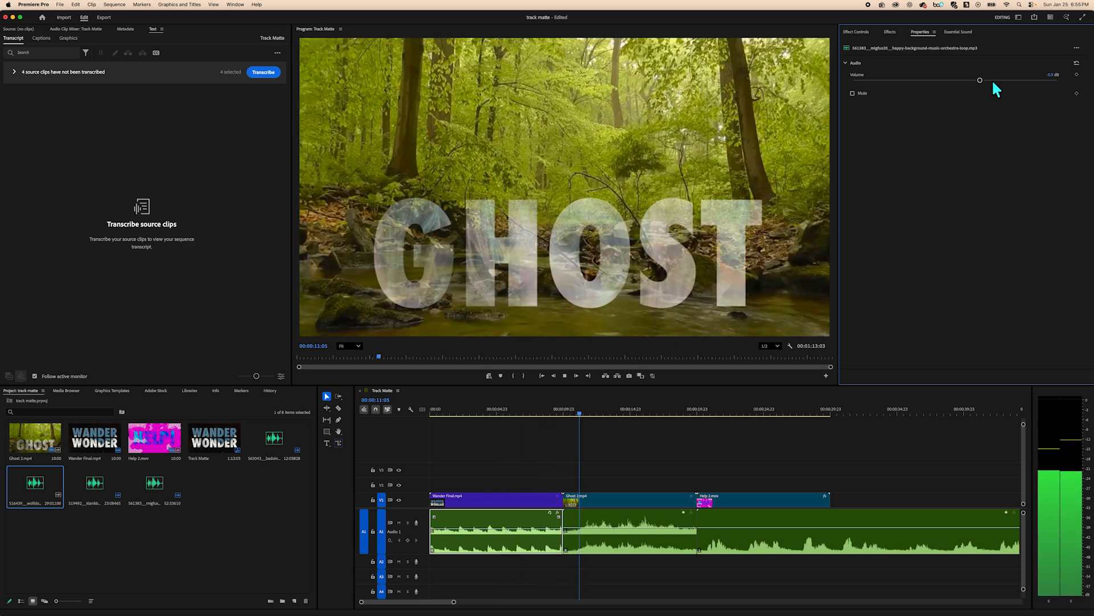
{"action": "key", "text": "space"}
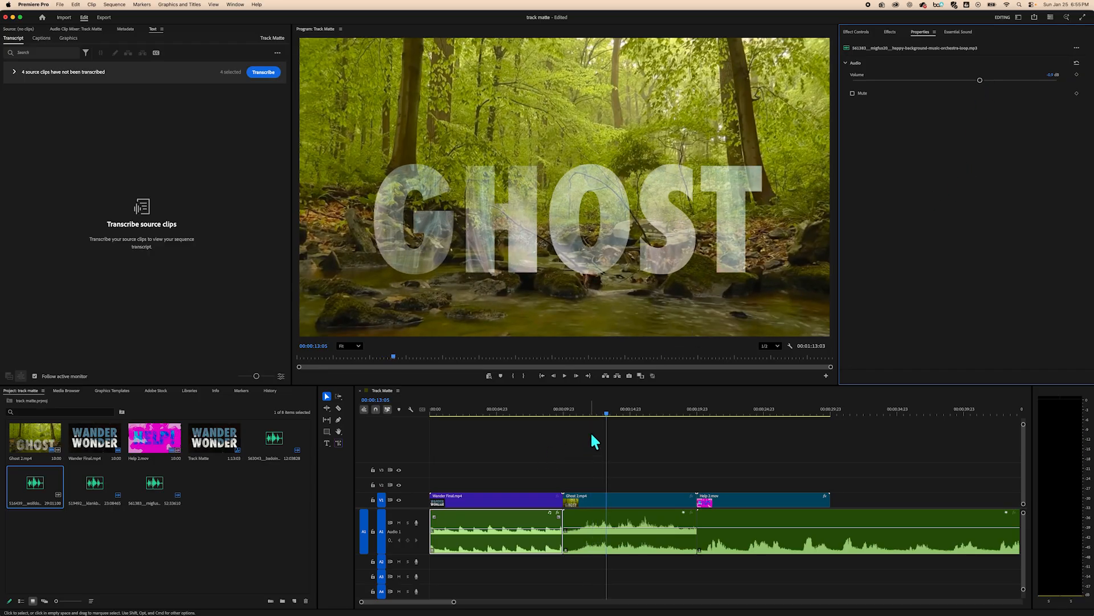
{"action": "left_click_drag", "start_coordinate": [606, 409], "coordinate": [488, 451]}
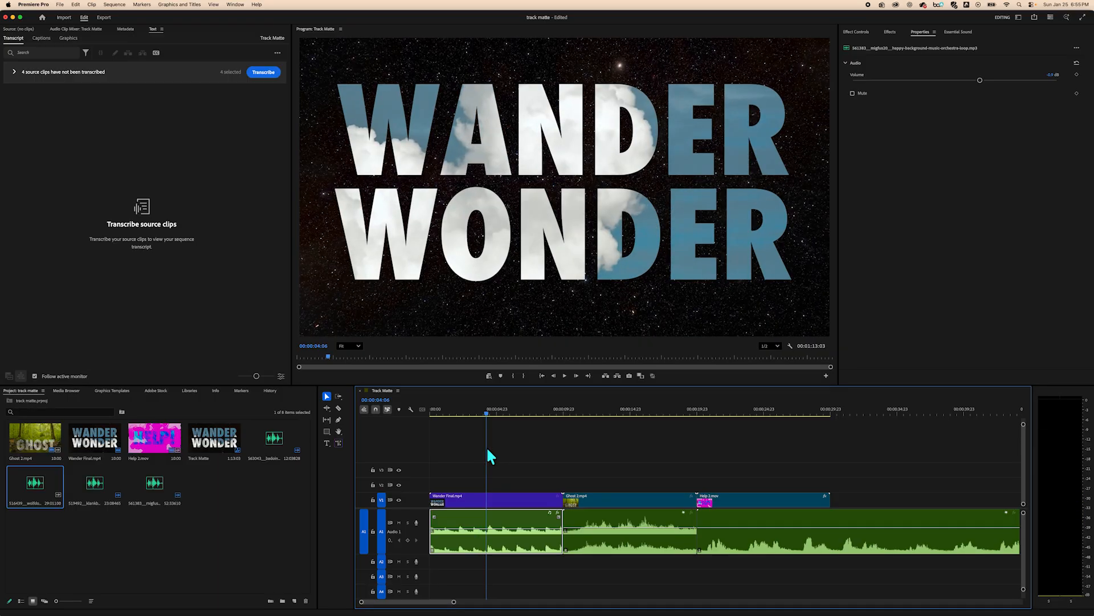
{"action": "key", "text": "space"}
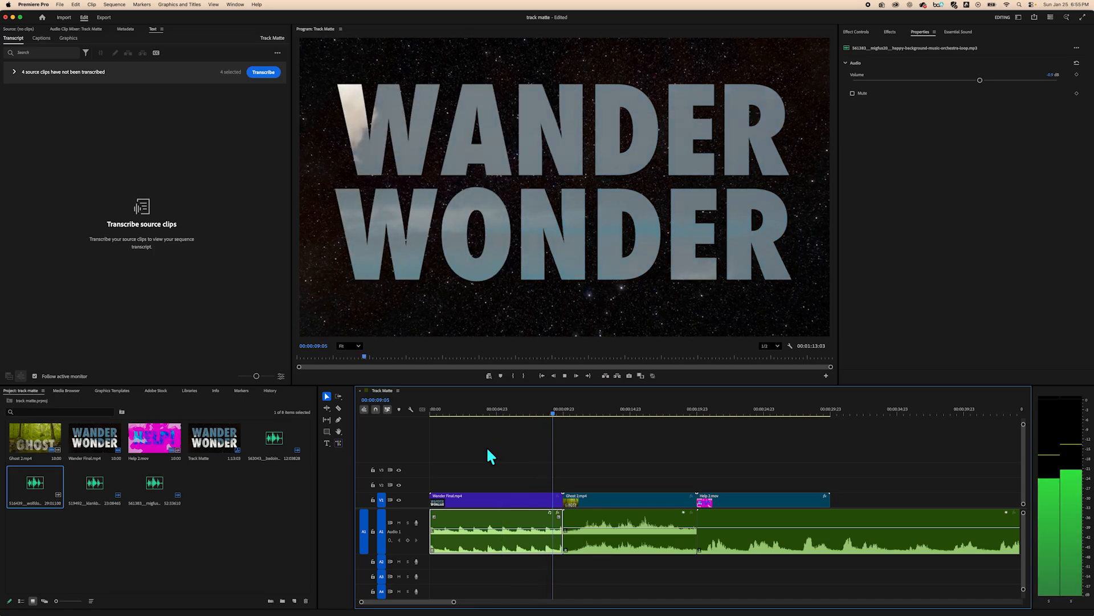
{"action": "key", "text": "space"}
Step: Apply the Dynamics Processing audio effect from Amplitude and Compression to the thunder clip under Ghost 2.mp4
{"action": "left_click_drag", "start_coordinate": [555, 414], "coordinate": [631, 404]}
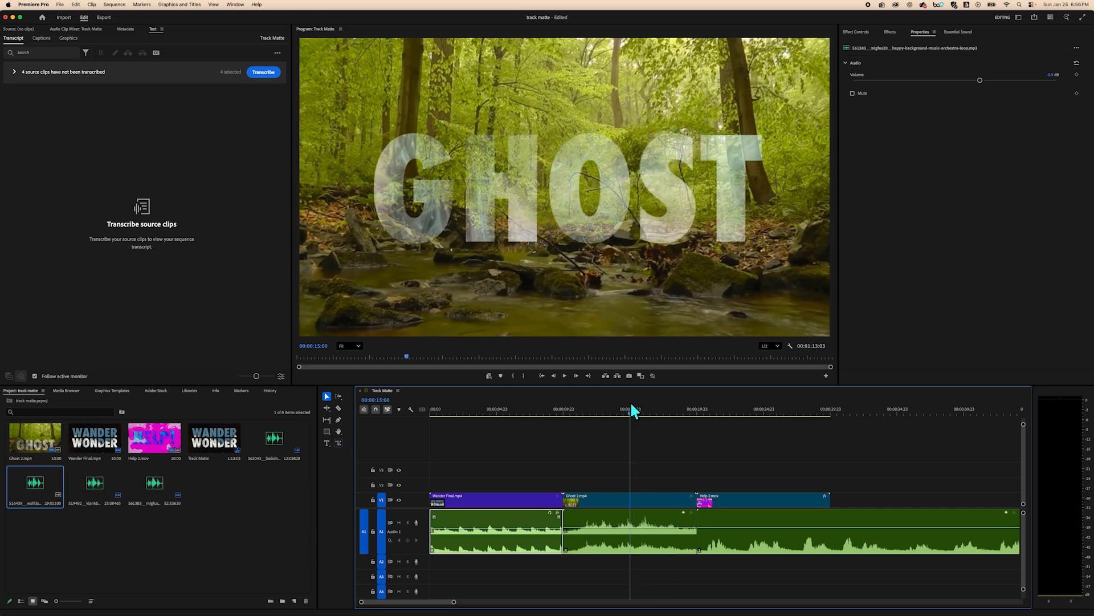
{"action": "left_click", "coordinate": [651, 531]}
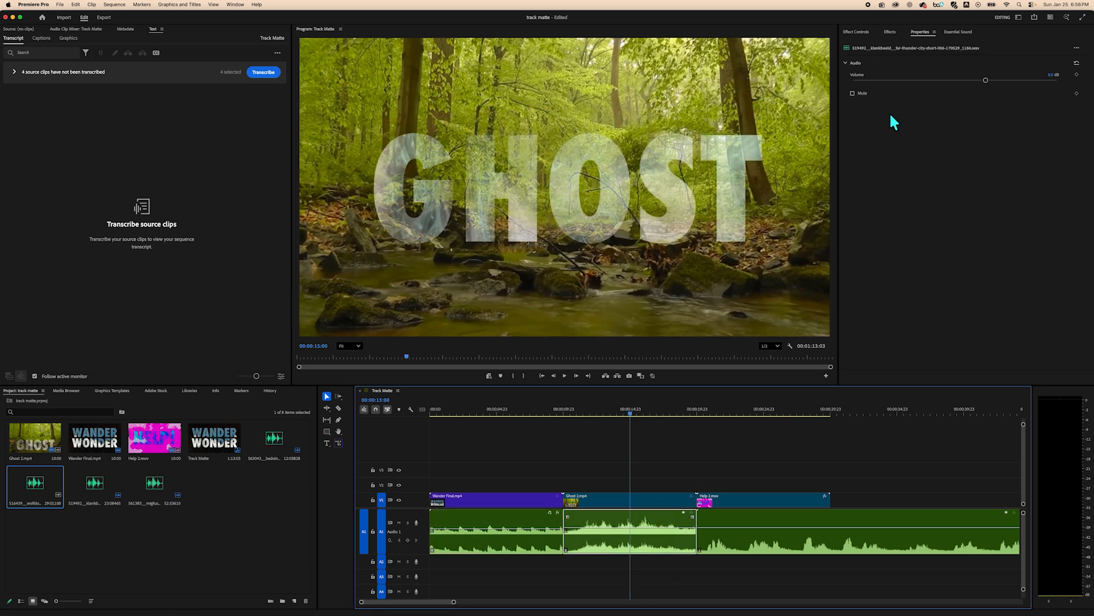
{"action": "left_click", "coordinate": [863, 33]}
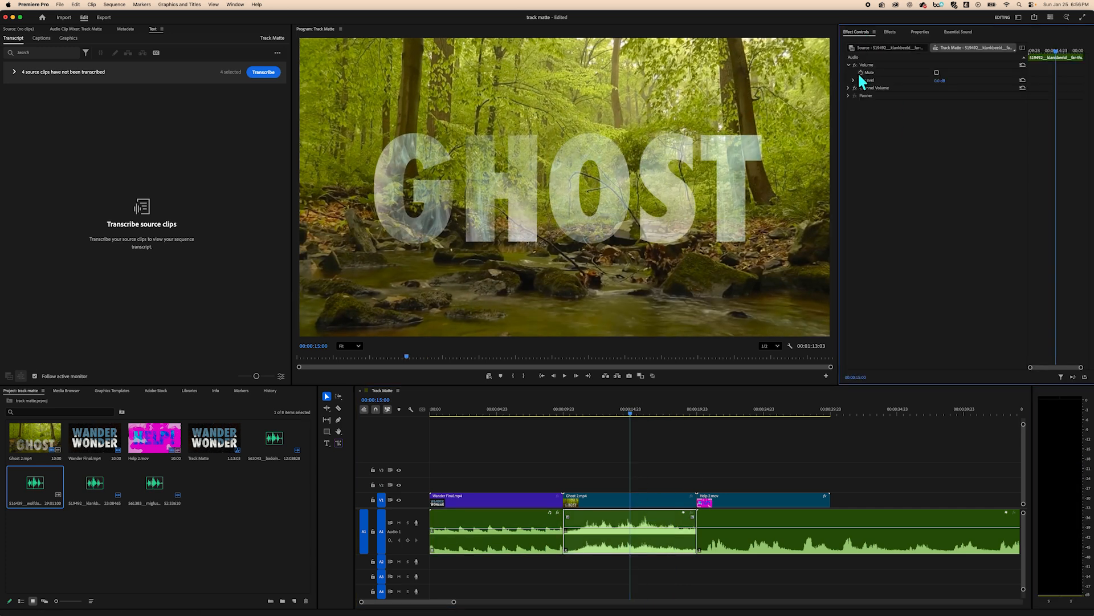
{"action": "left_click", "coordinate": [893, 33]}
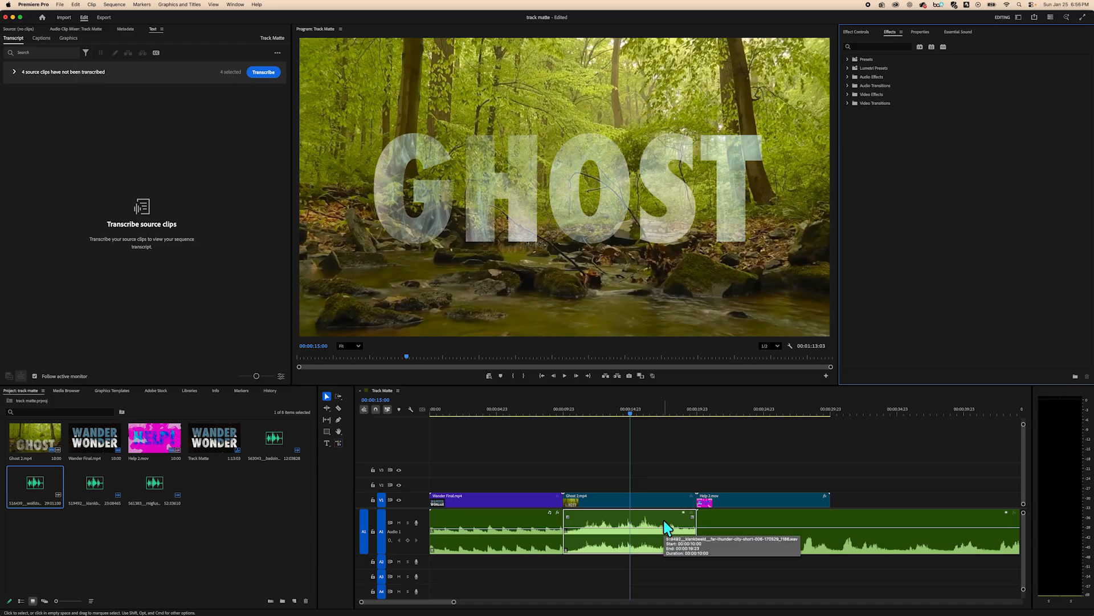
{"action": "left_click", "coordinate": [847, 76]}
{"action": "left_click", "coordinate": [852, 86]}
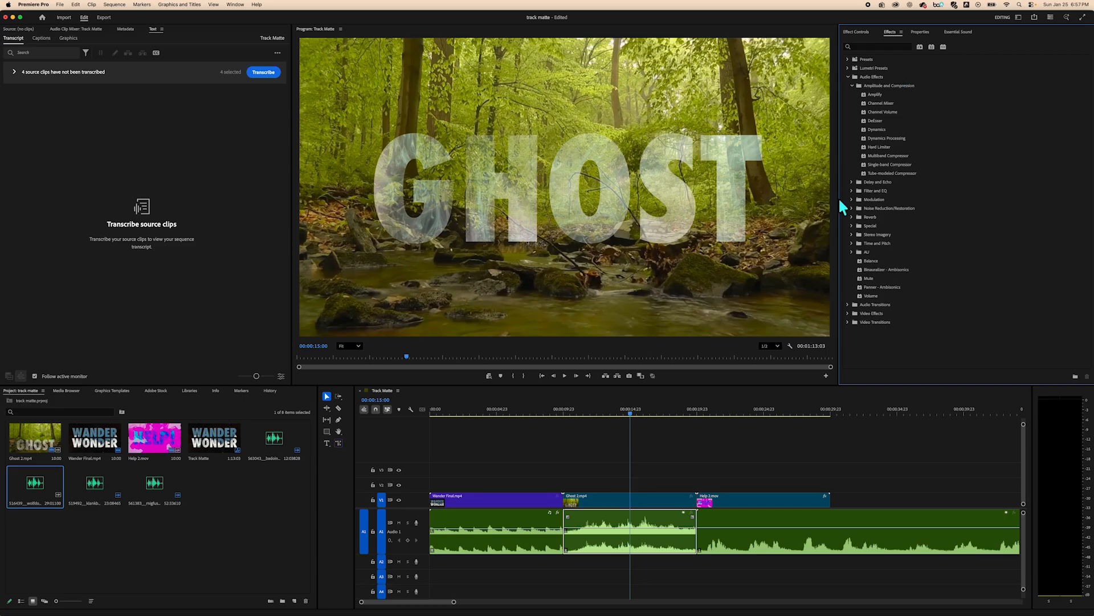
{"action": "left_click", "coordinate": [888, 138]}
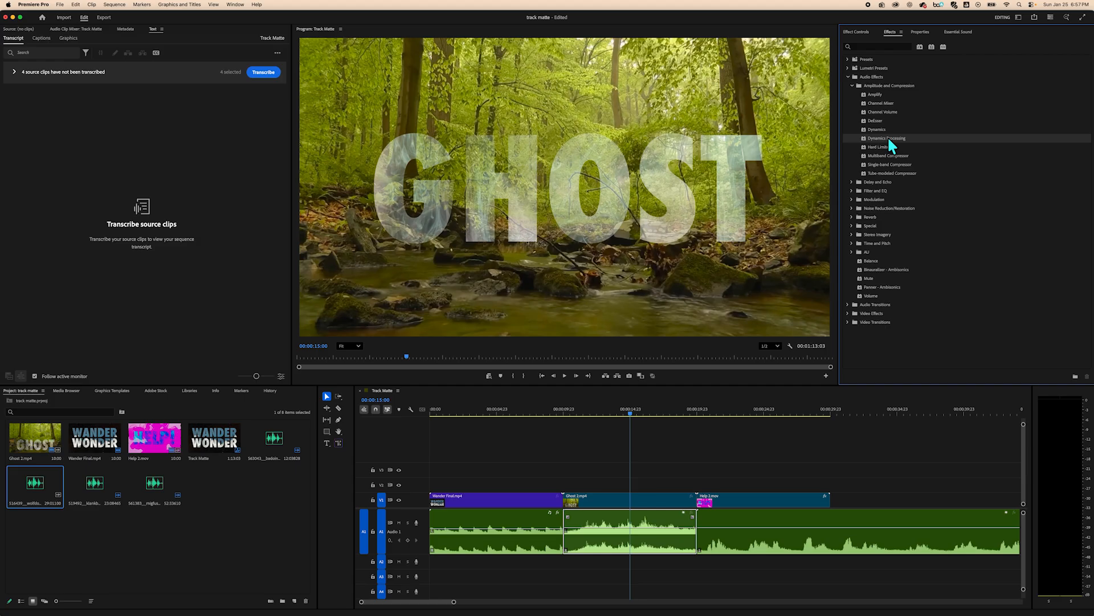
{"action": "left_click_drag", "start_coordinate": [887, 136], "coordinate": [598, 526]}
{"action": "left_click", "coordinate": [240, 4]}
{"action": "mouse_move", "coordinate": [254, 17]}
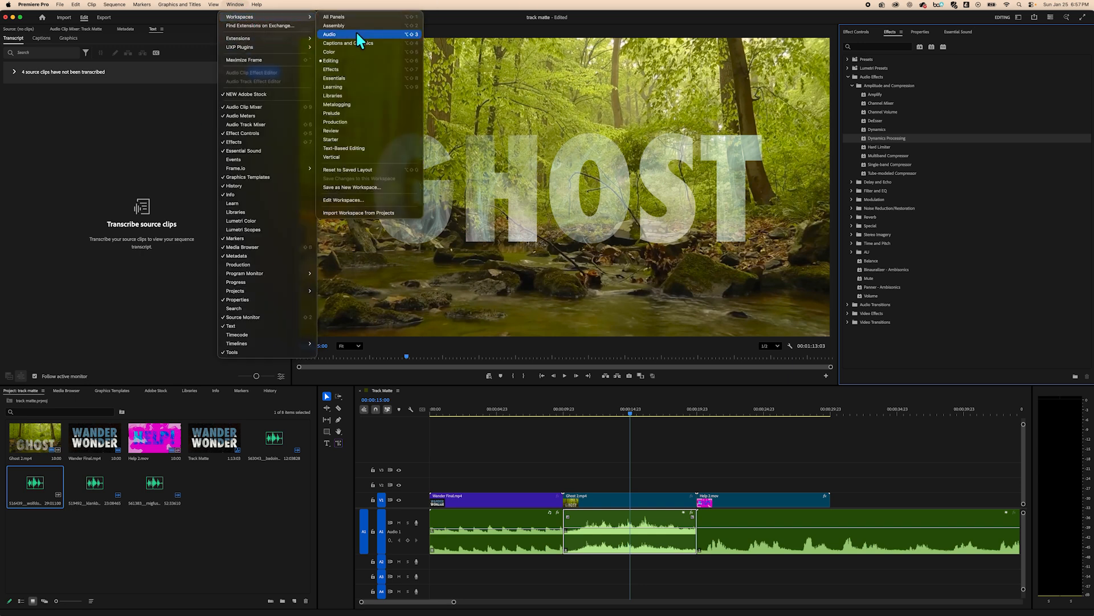
{"action": "left_click", "coordinate": [122, 112]}
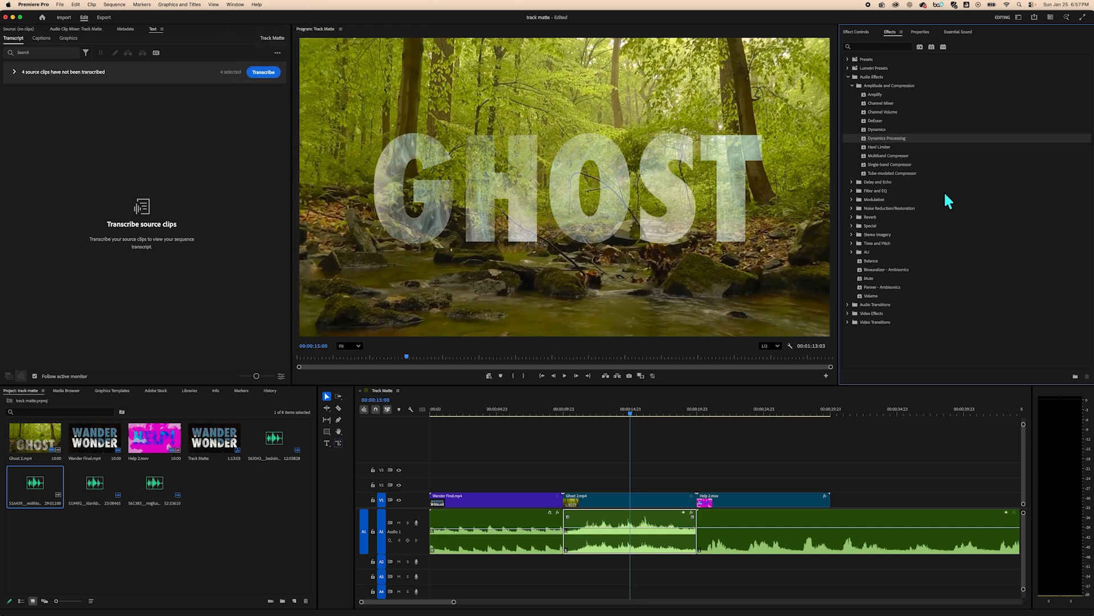
Step: Edit the thunder clip's Dynamics Processing setup, lowering the curve's upper end to about -10 dB to compress levels above -20 dB
{"action": "left_click", "coordinate": [856, 32]}
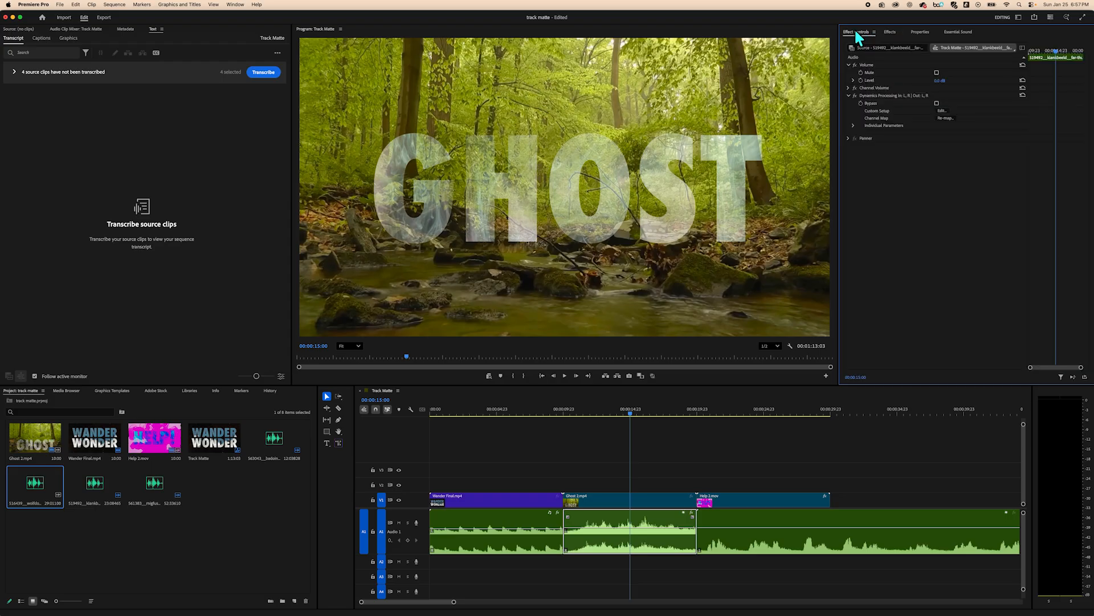
{"action": "left_click", "coordinate": [713, 461]}
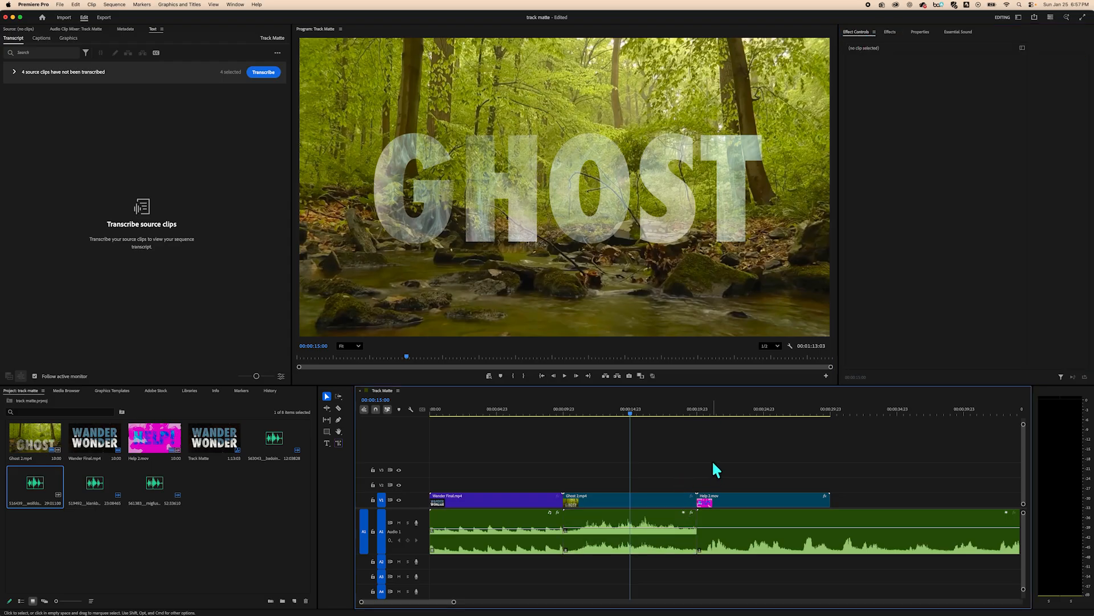
{"action": "left_click", "coordinate": [642, 531]}
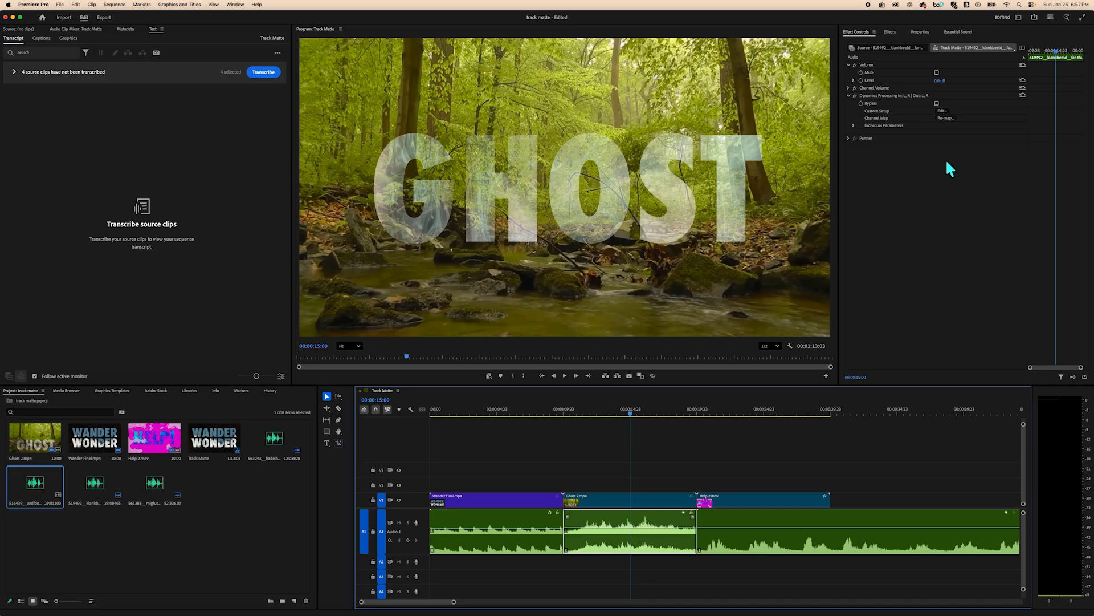
{"action": "left_click", "coordinate": [941, 111]}
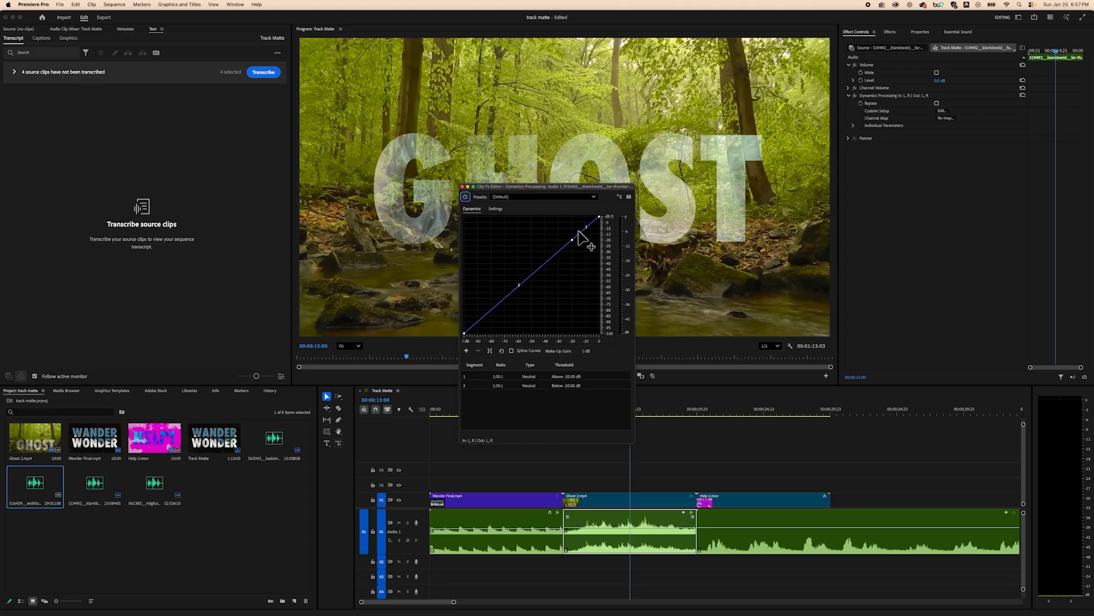
{"action": "mouse_move", "coordinate": [600, 218]}
{"action": "mouse_move", "coordinate": [599, 218]}
{"action": "left_mouse_down"}
{"action": "mouse_move", "coordinate": [610, 230]}
{"action": "mouse_move", "coordinate": [601, 227]}
{"action": "left_mouse_up"}
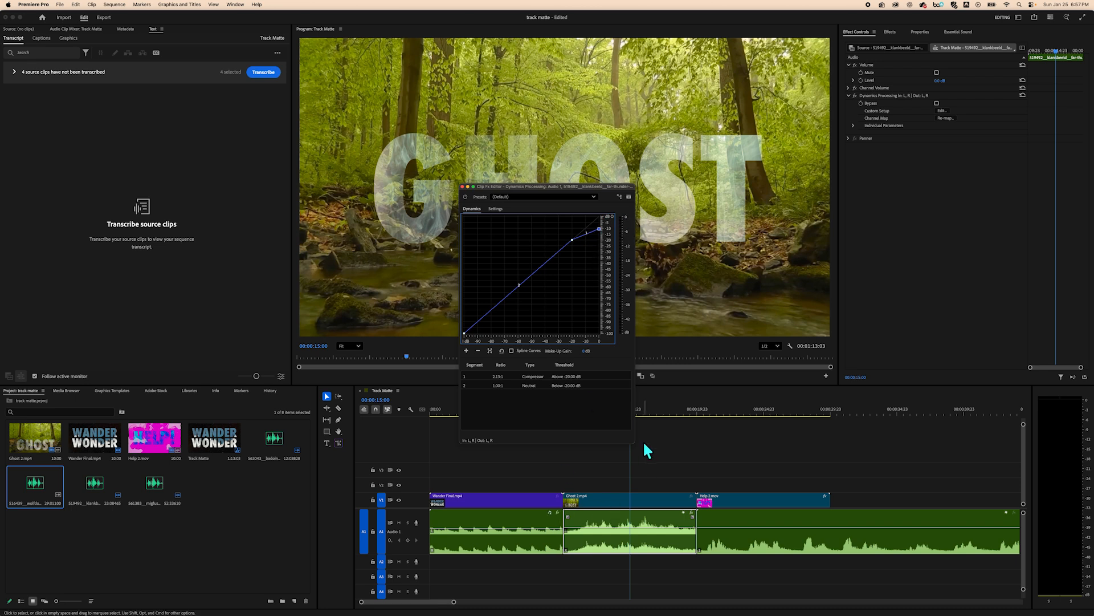
Step: Play the Ghost section to check the compressed thunder sound, with the effect editor moved aside, and close the editor
{"action": "left_click_drag", "start_coordinate": [576, 184], "coordinate": [854, 187]}
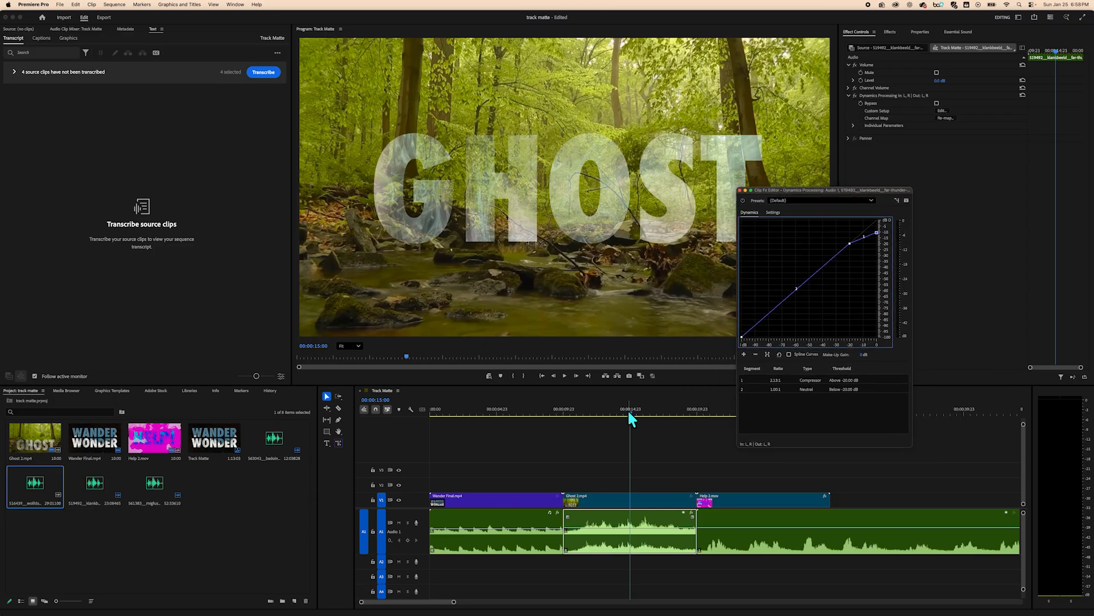
{"action": "left_click_drag", "start_coordinate": [627, 409], "coordinate": [600, 409]}
{"action": "key", "text": "space"}
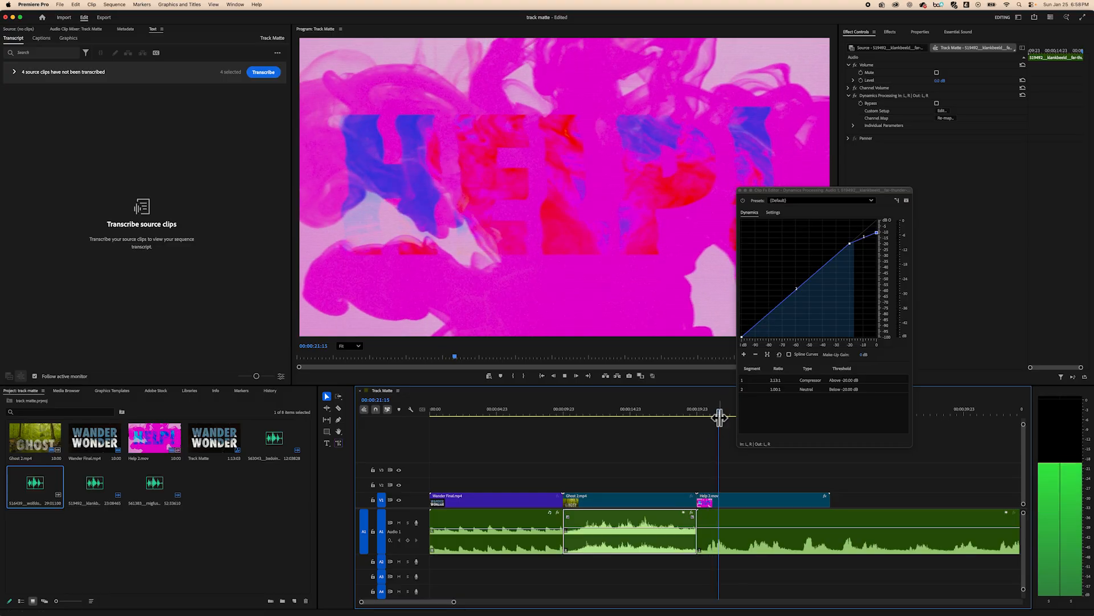
{"action": "key", "text": "space"}
{"action": "left_click_drag", "start_coordinate": [727, 411], "coordinate": [568, 460]}
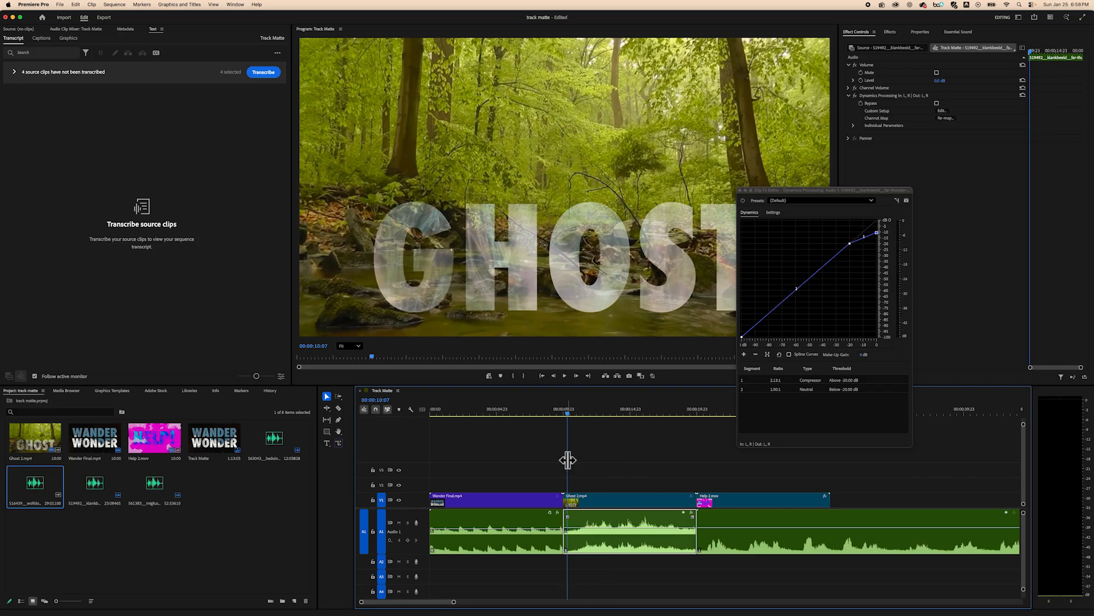
{"action": "key", "text": "space"}
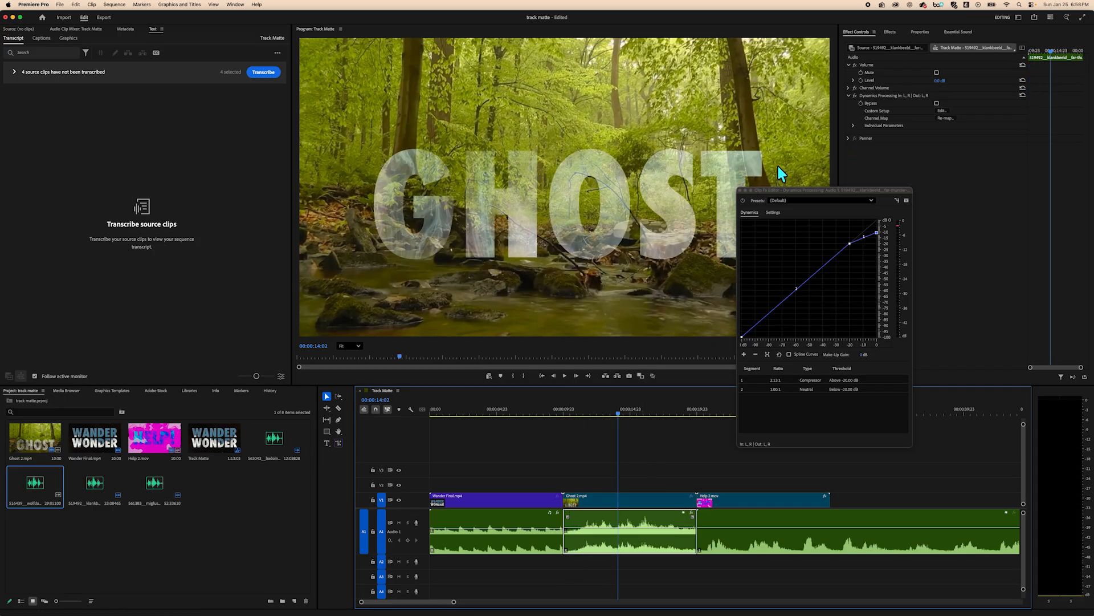
{"action": "left_click", "coordinate": [739, 190]}
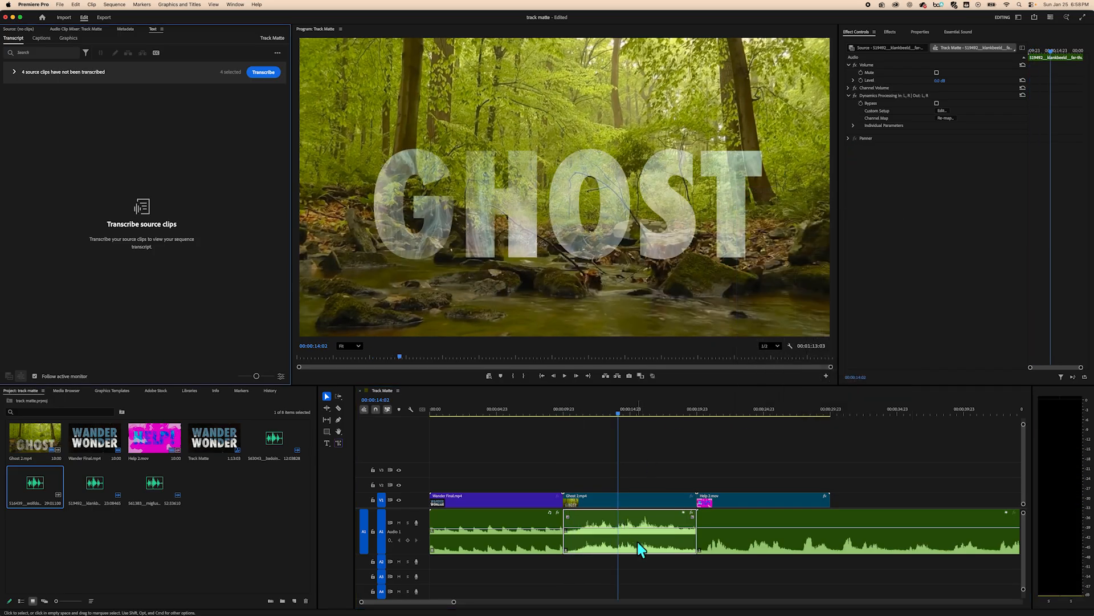
Step: Set the thunder clip's volume level to -6 dB and play around its loudest part to check the level
{"action": "left_click", "coordinate": [650, 529]}
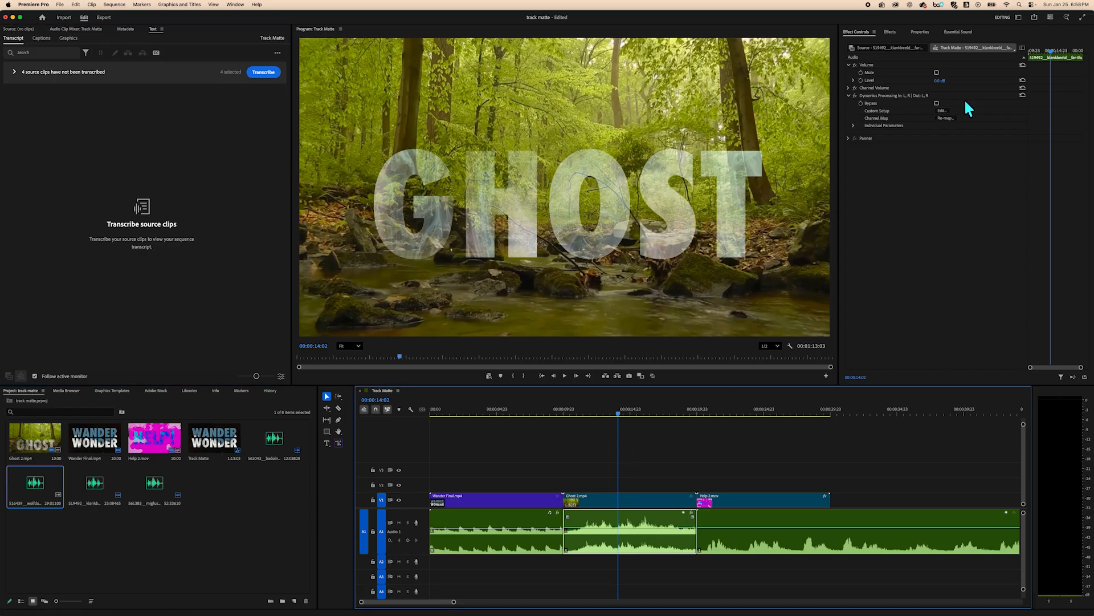
{"action": "key", "text": "space"}
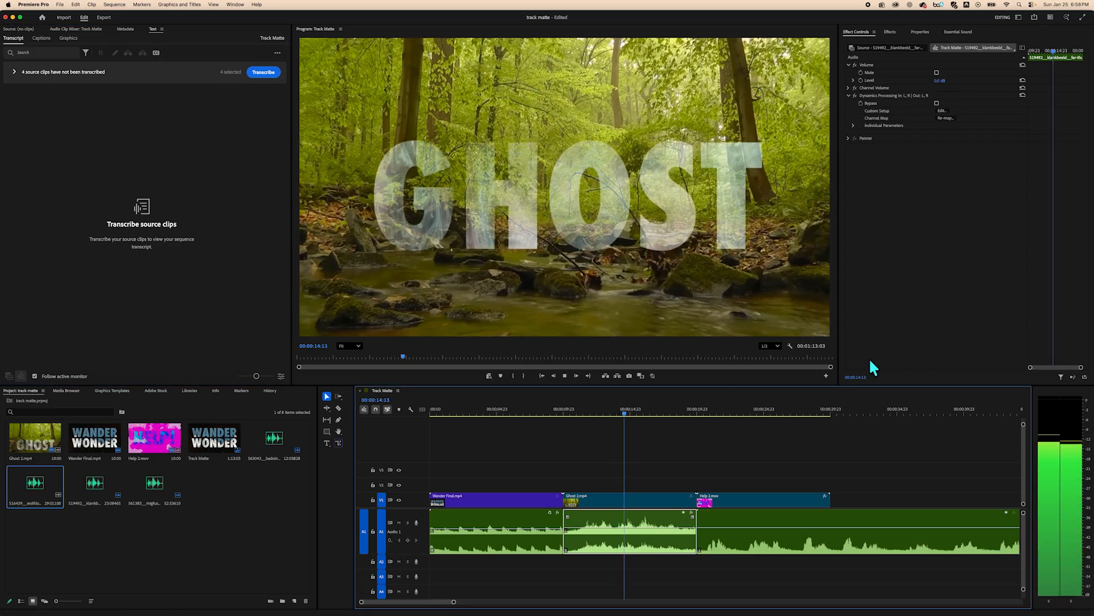
{"action": "left_click_drag", "start_coordinate": [632, 410], "coordinate": [617, 432]}
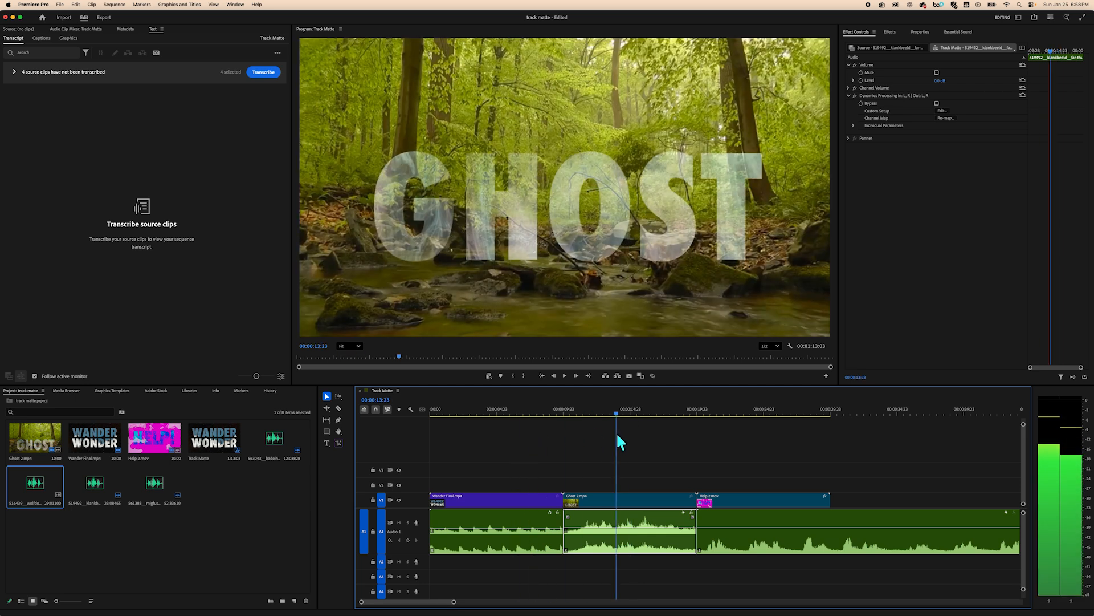
{"action": "left_click_drag", "start_coordinate": [936, 83], "coordinate": [905, 84]}
{"action": "left_click", "coordinate": [940, 83]}
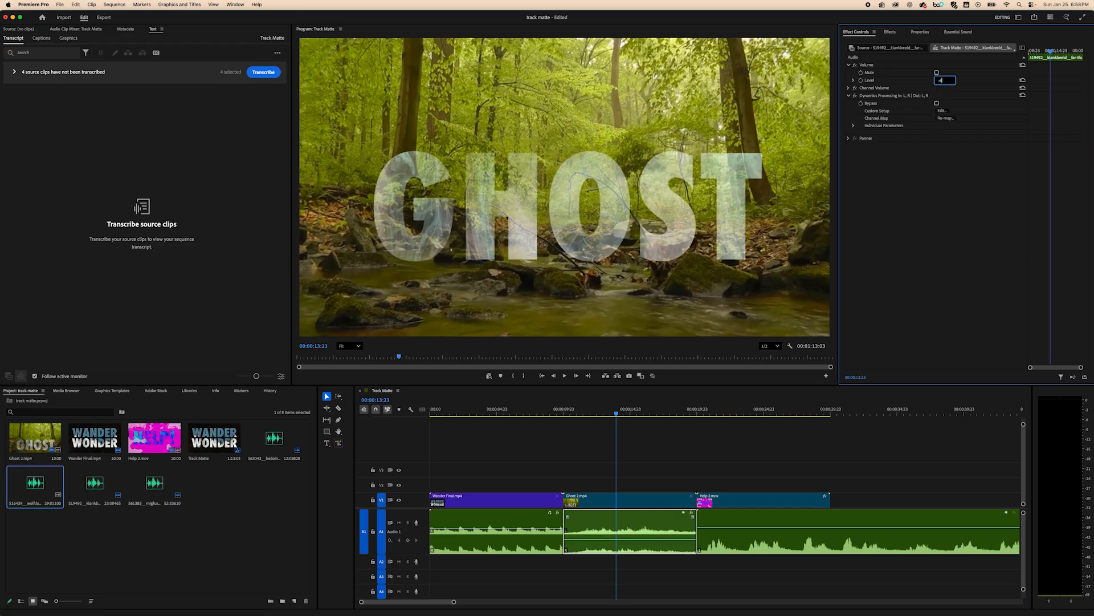
{"action": "key", "text": "Return"}
{"action": "key", "text": "space"}
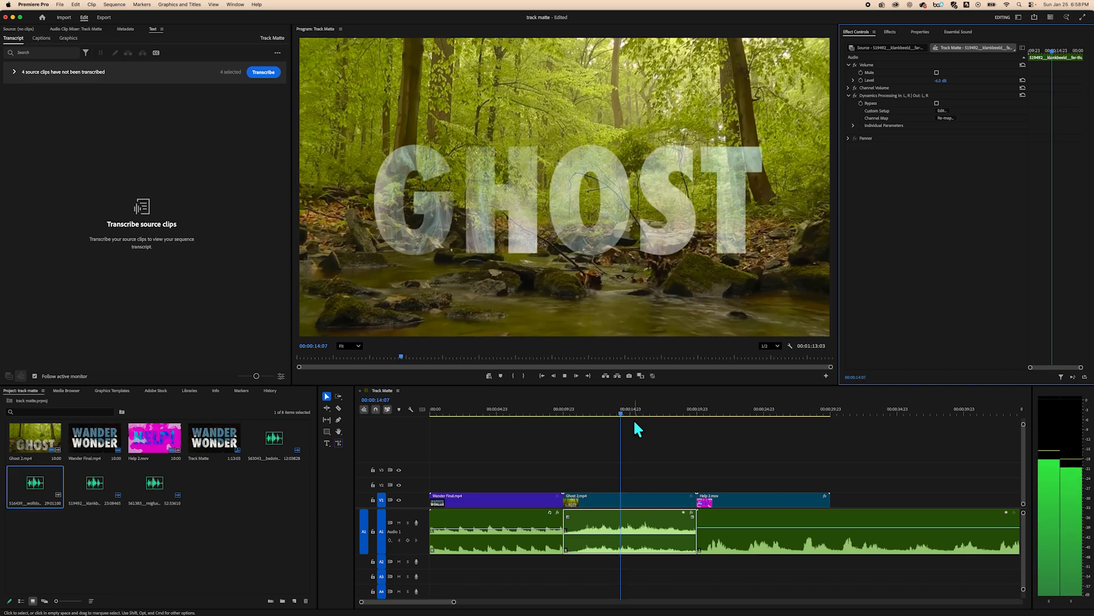
Step: Stop the Ghost playback and play the Help section to check how its sound clip starts
{"action": "key", "text": "space"}
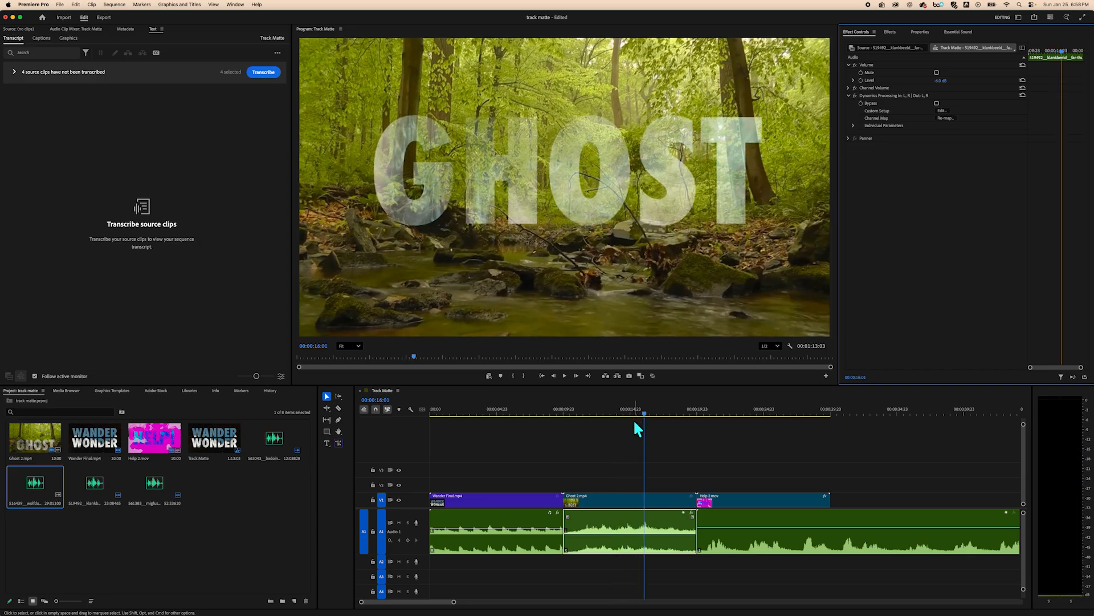
{"action": "left_click_drag", "start_coordinate": [644, 409], "coordinate": [706, 459]}
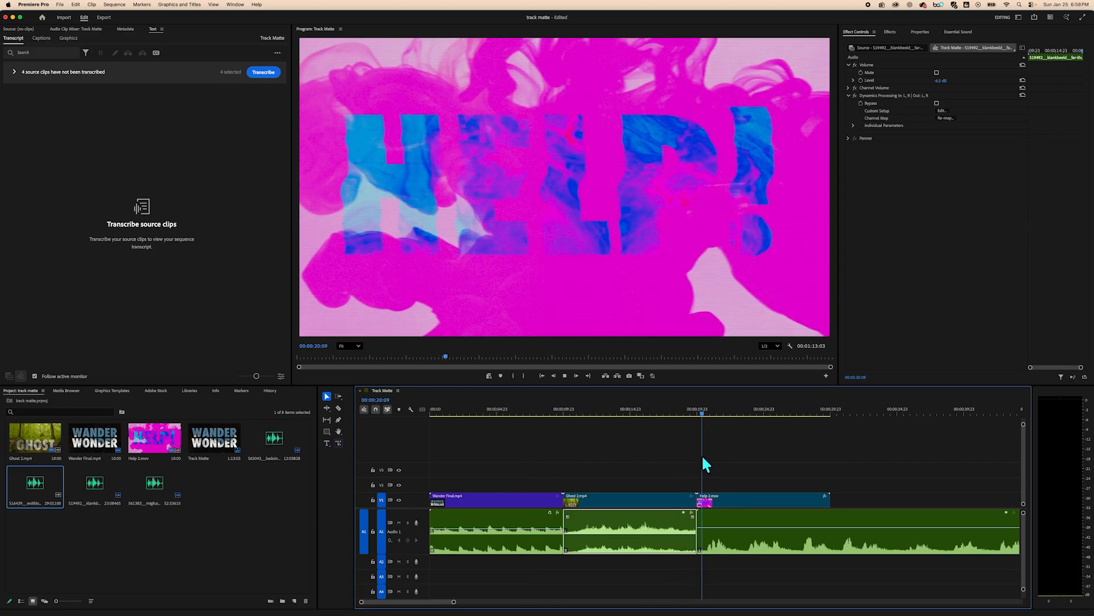
{"action": "key", "text": "space"}
{"action": "key", "text": "space"}
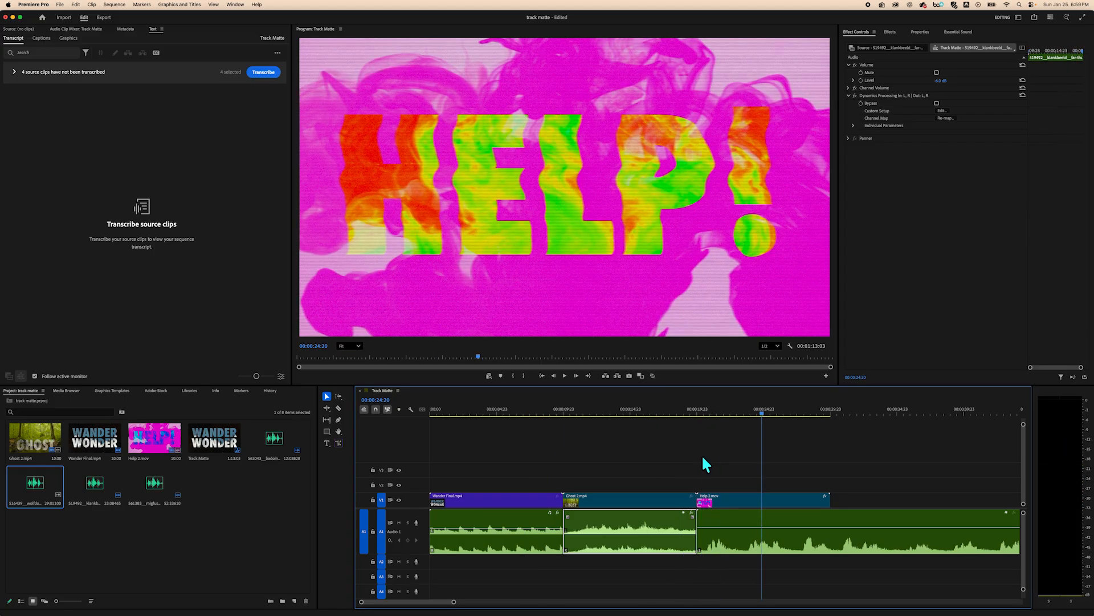
Step: Cut off the short quiet opening of the sound clip under Help 2.mov and ripple delete it to leave no gap
{"action": "key", "text": "c"}
{"action": "left_click", "coordinate": [707, 539]}
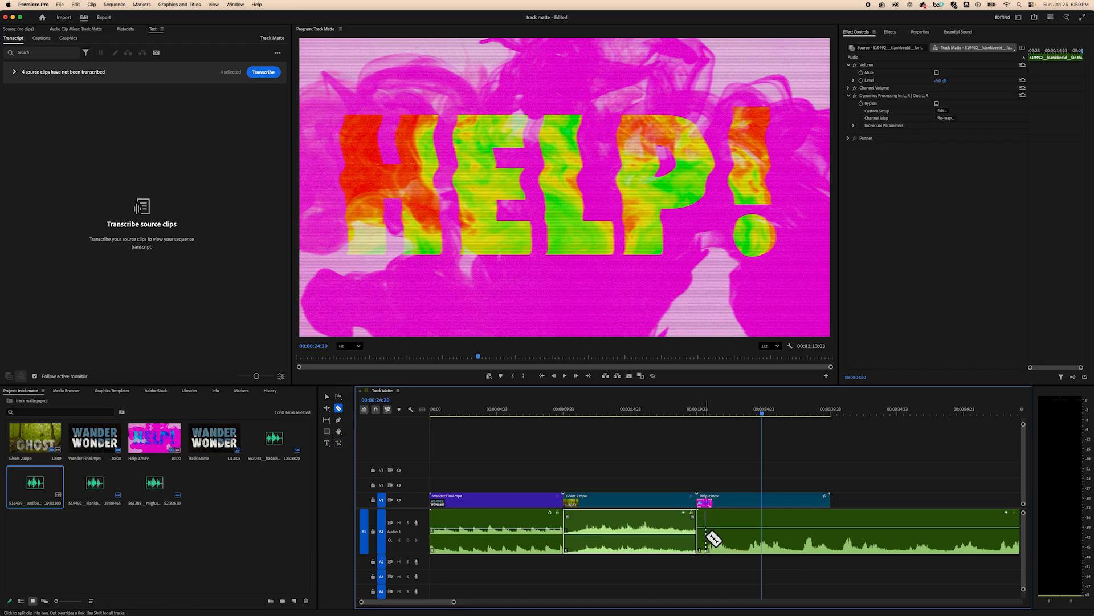
{"action": "key", "text": "v"}
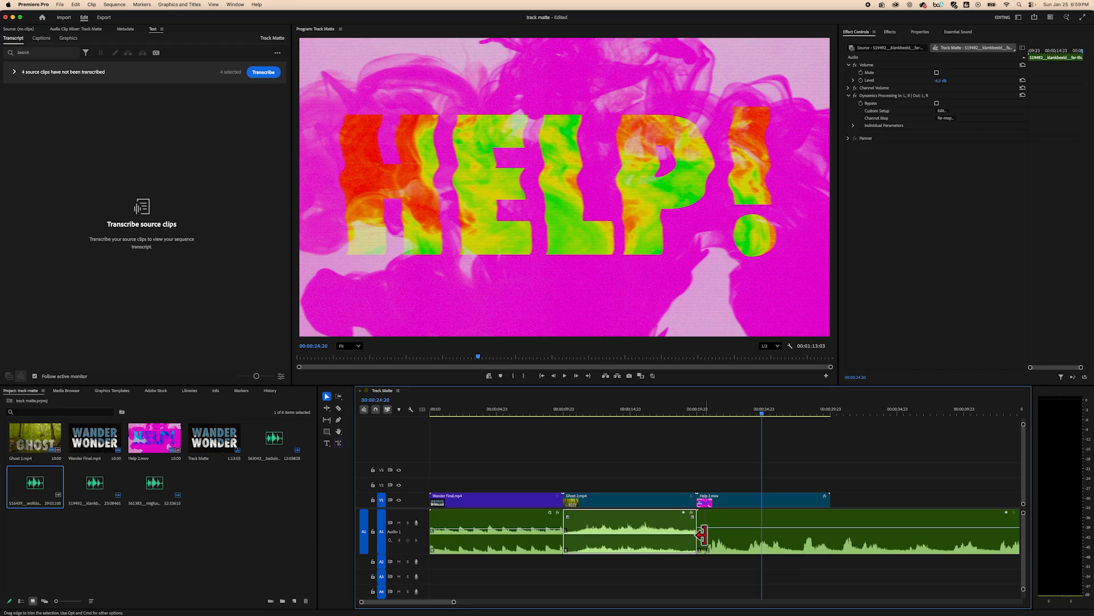
{"action": "left_click", "coordinate": [702, 538]}
{"action": "key", "text": "shift+Delete"}
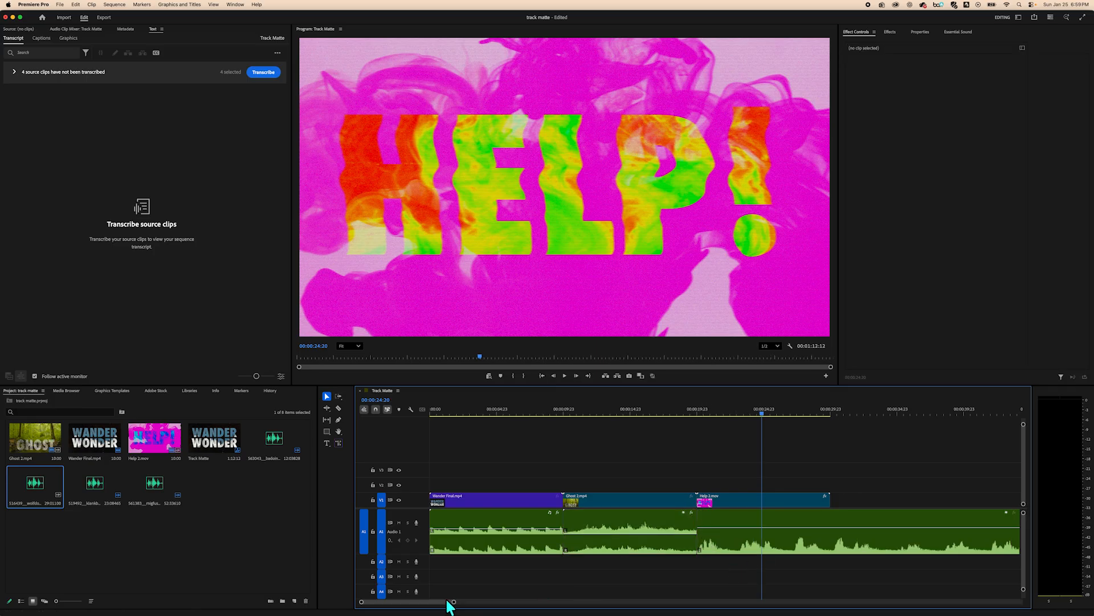
Step: Play the spare sound clip placed beyond the end of the video clips to check how it sounds
{"action": "left_click_drag", "start_coordinate": [454, 602], "coordinate": [590, 607]}
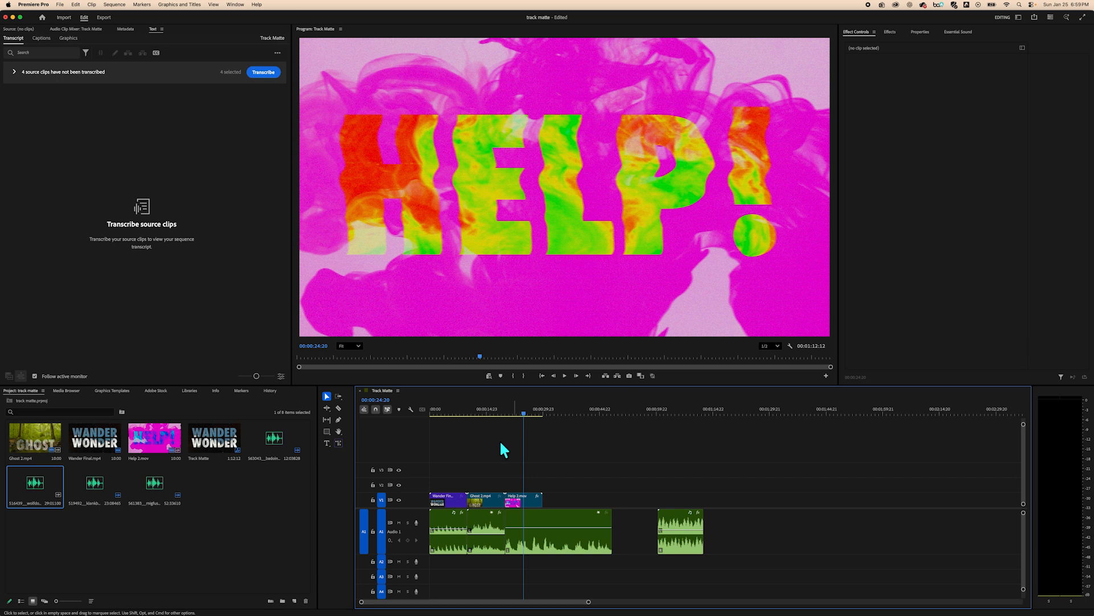
{"action": "left_click_drag", "start_coordinate": [524, 410], "coordinate": [662, 415]}
{"action": "key", "text": "space"}
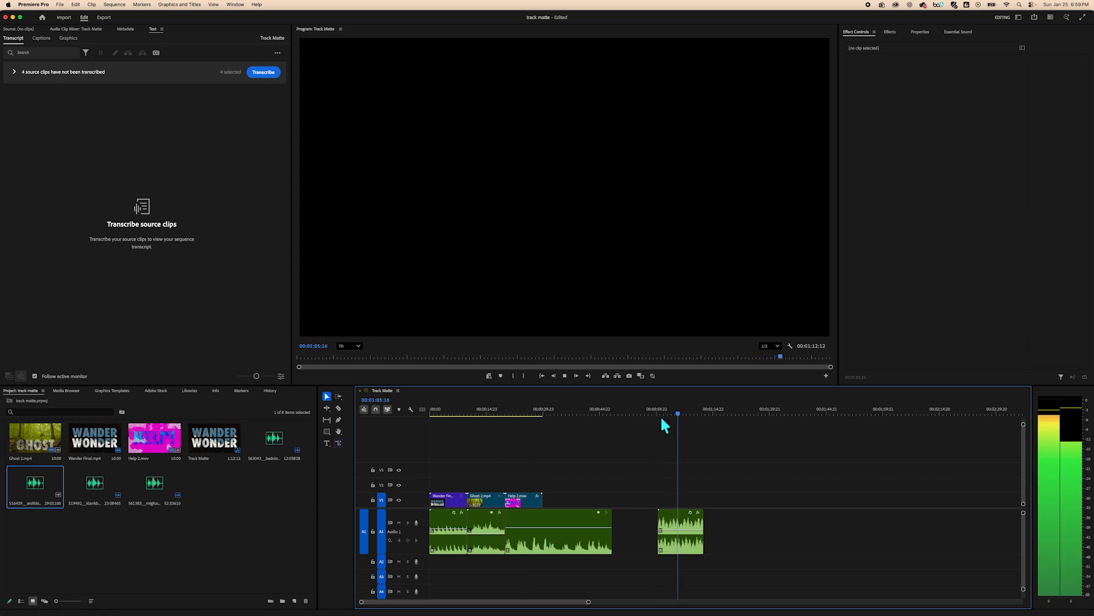
{"action": "key", "text": "space"}
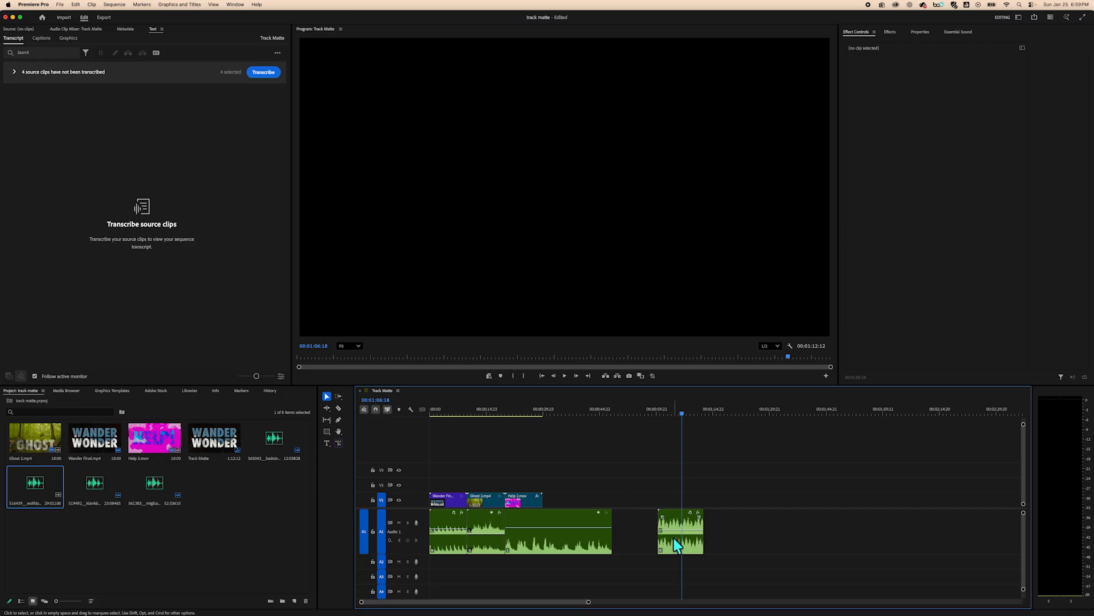
Step: Move the sound clip under Help 2.mov from track A1 down to A2 and play the Help section
{"action": "left_click_drag", "start_coordinate": [560, 521], "coordinate": [559, 567]}
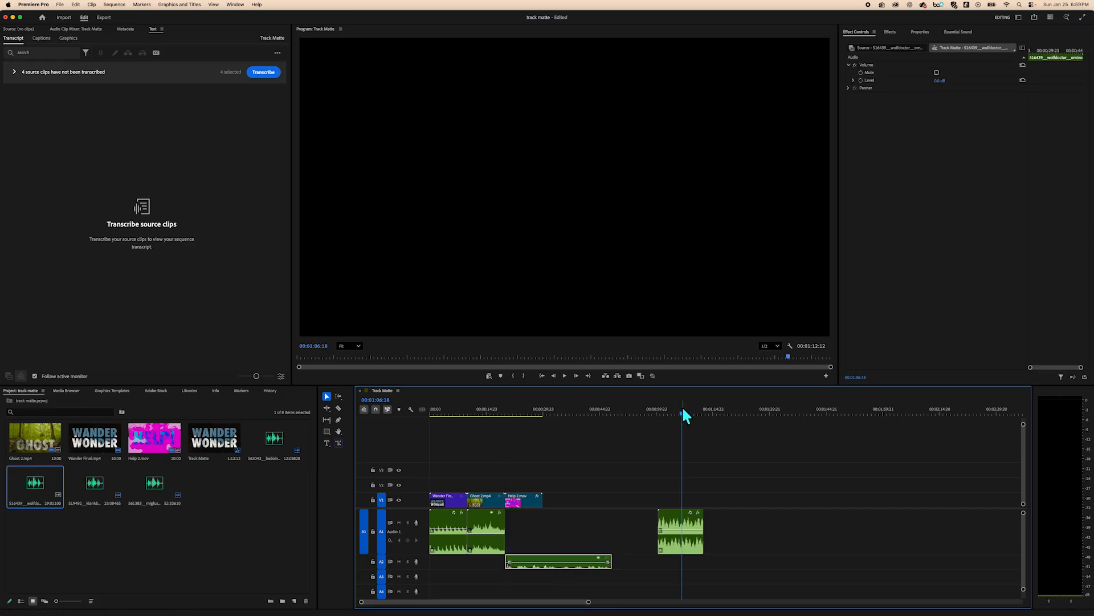
{"action": "left_click_drag", "start_coordinate": [684, 414], "coordinate": [513, 436]}
{"action": "key", "text": "space"}
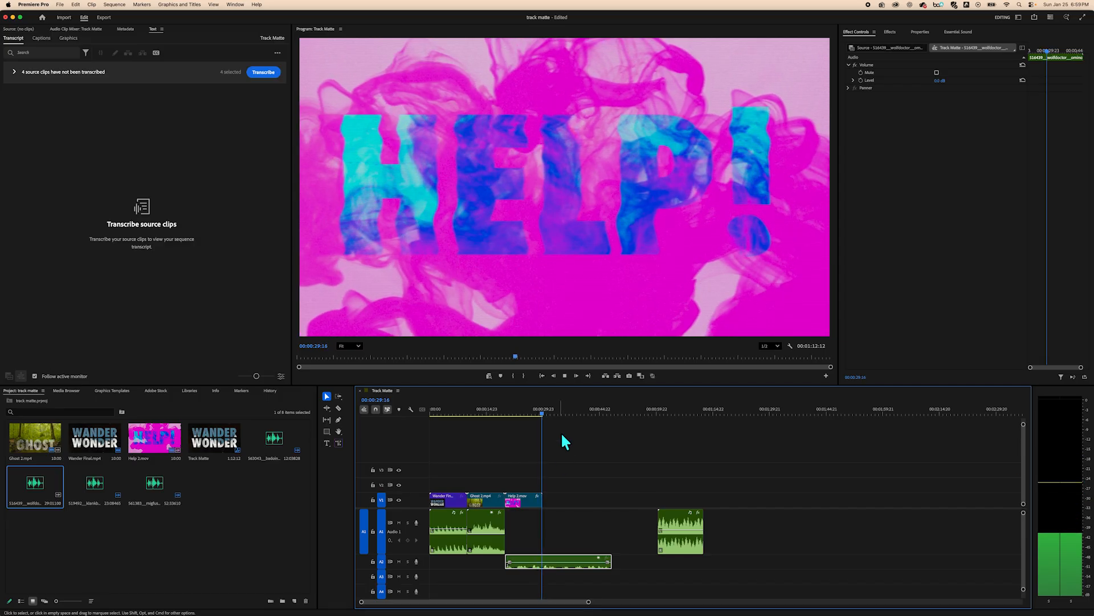
{"action": "key", "text": "space"}
Step: Move the spare sound clip to the start of Help 2.mov on track A1 and play both sounds together
{"action": "left_click_drag", "start_coordinate": [677, 515], "coordinate": [528, 518]}
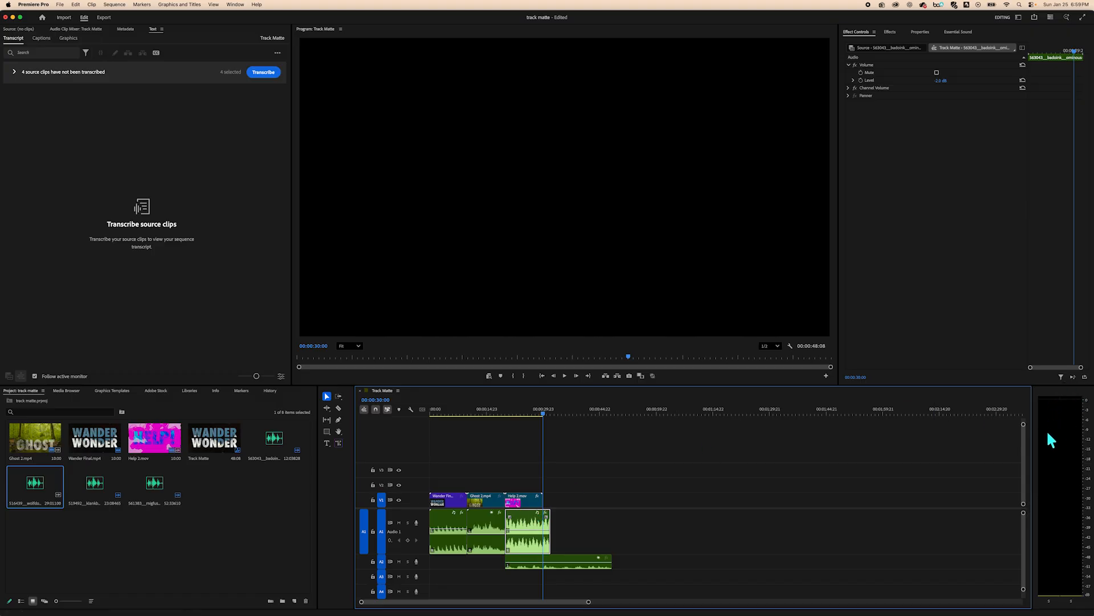
{"action": "left_click", "coordinate": [528, 413]}
{"action": "mouse_move", "coordinate": [528, 413]}
{"action": "left_mouse_down"}
{"action": "mouse_move", "coordinate": [495, 413]}
{"action": "mouse_move", "coordinate": [514, 415]}
{"action": "left_mouse_up"}
{"action": "key", "text": "space"}
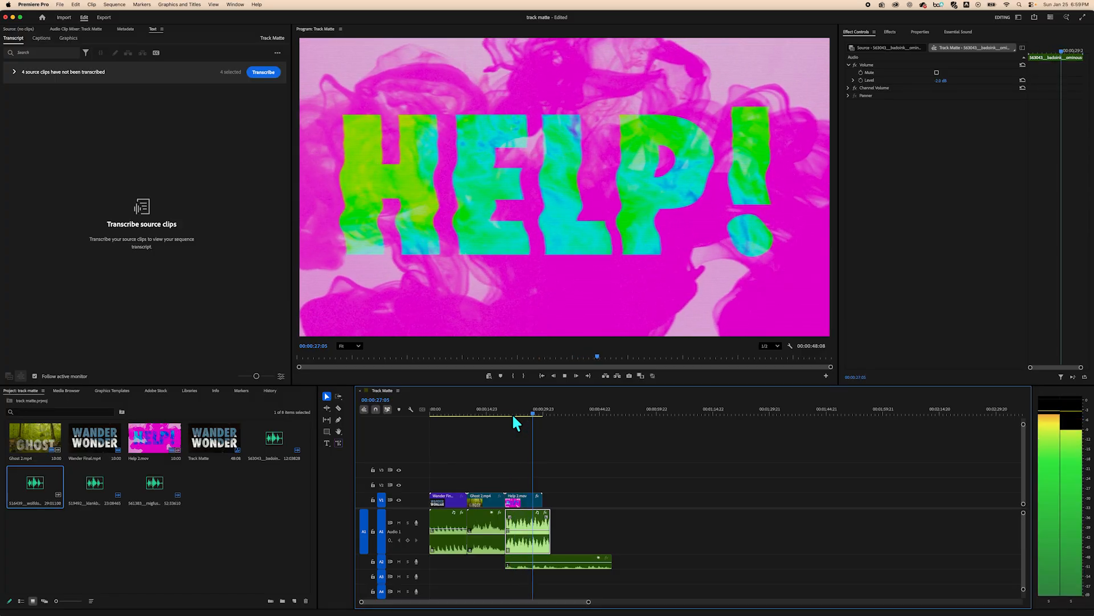
{"action": "key", "text": "space"}
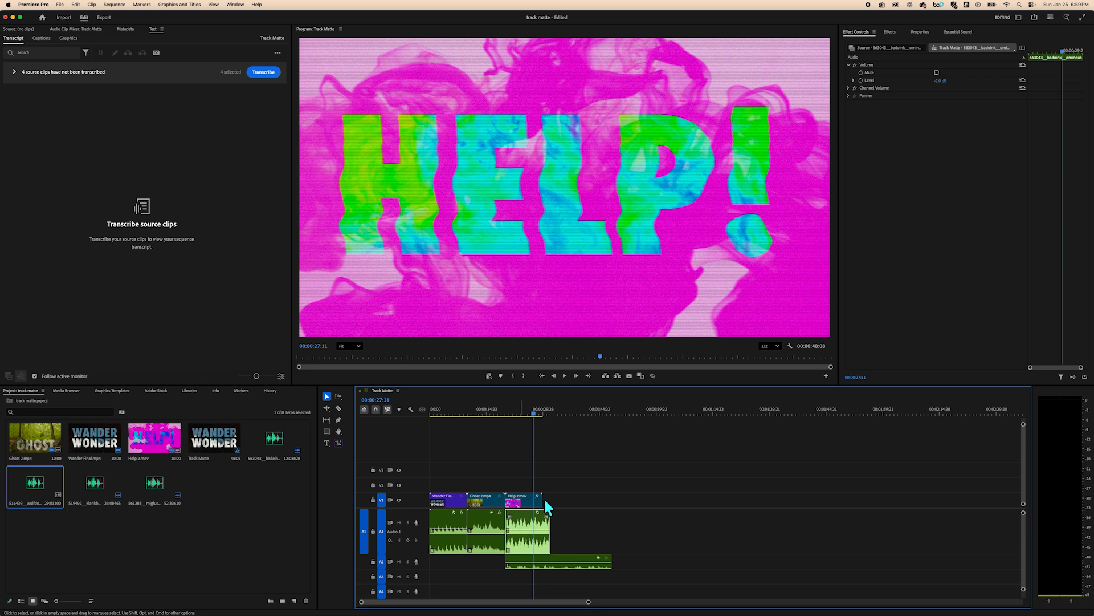
Step: Set the volume level of the A1 sound clip under Help 2.mov to -12 dB and play the section to check
{"action": "left_click", "coordinate": [941, 81]}
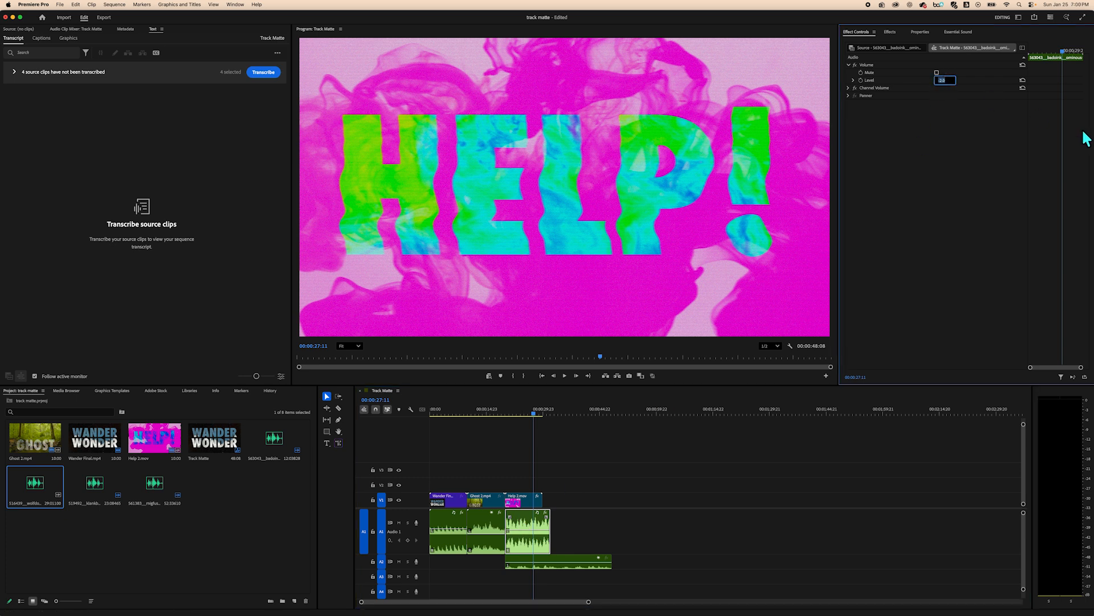
{"action": "key", "text": "Return"}
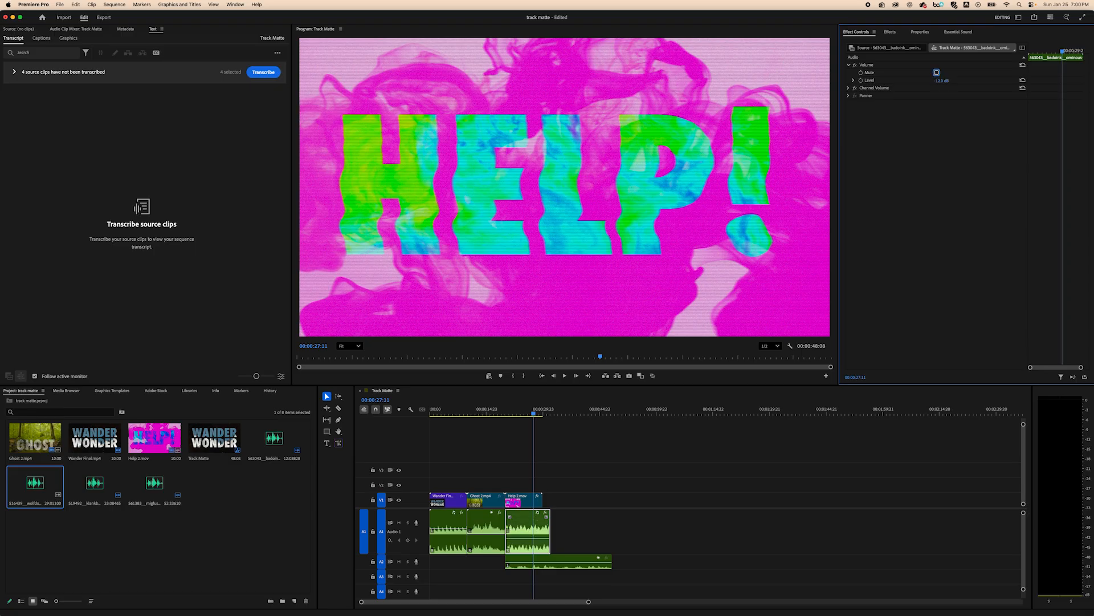
{"action": "left_click", "coordinate": [601, 517]}
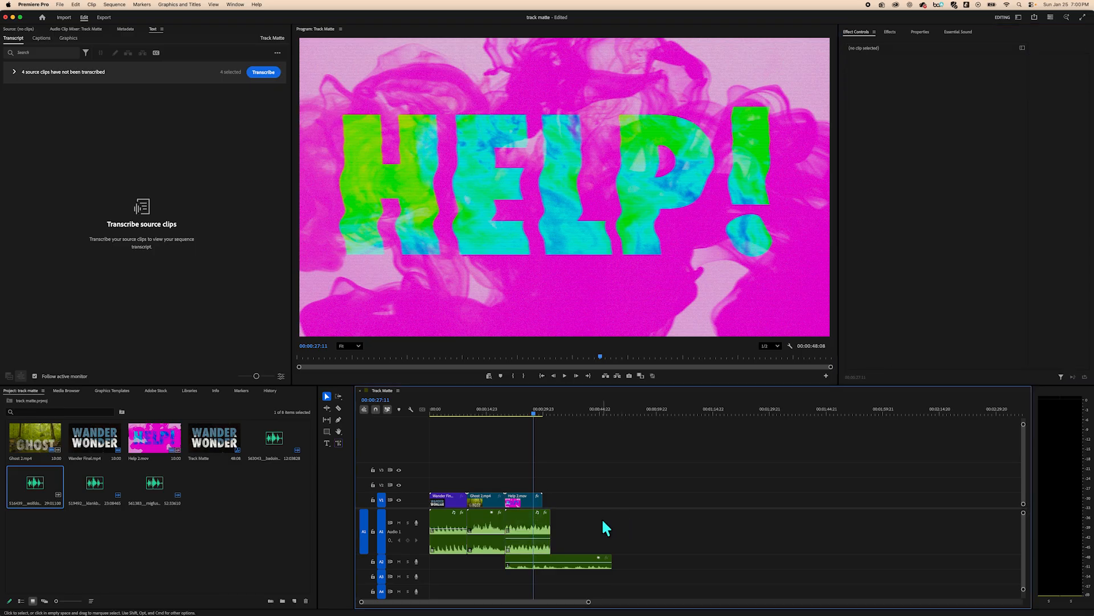
{"action": "left_click", "coordinate": [522, 504]}
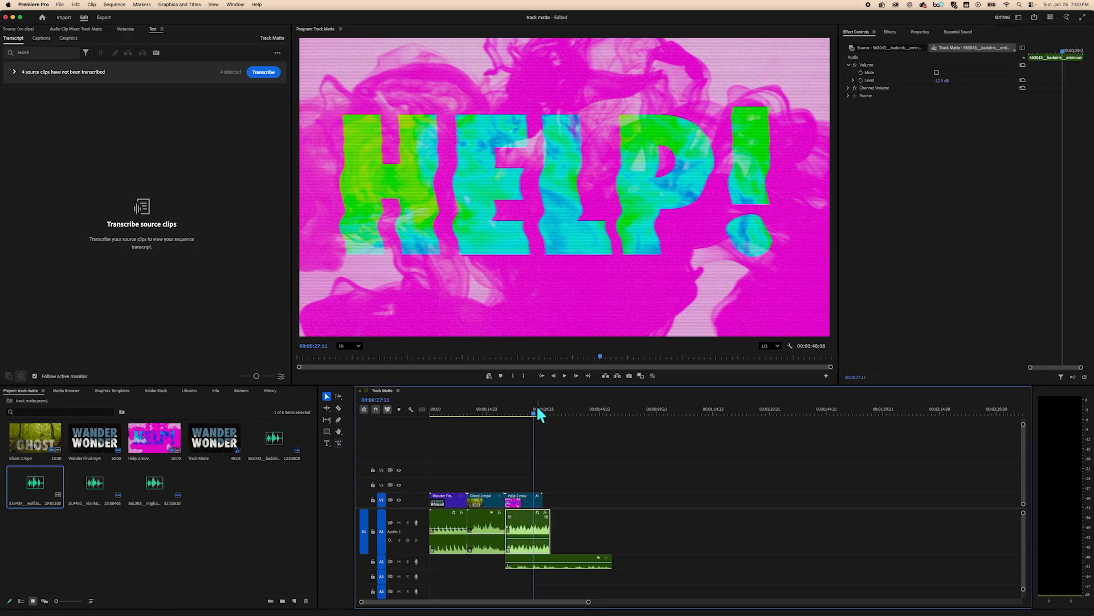
{"action": "left_click", "coordinate": [521, 410]}
{"action": "key", "text": "space"}
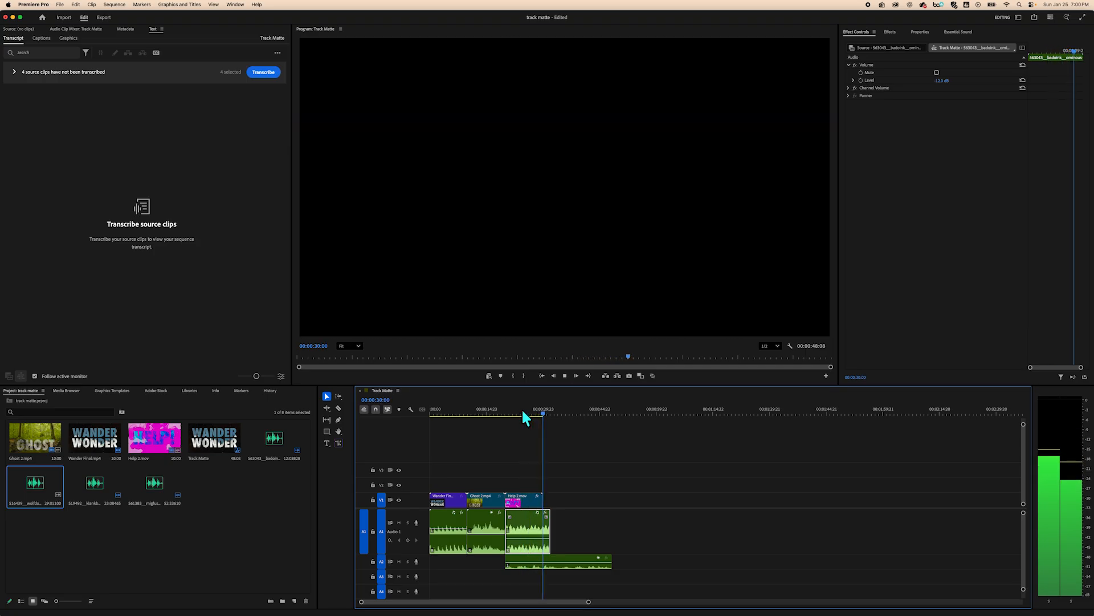
{"action": "left_click", "coordinate": [517, 411]}
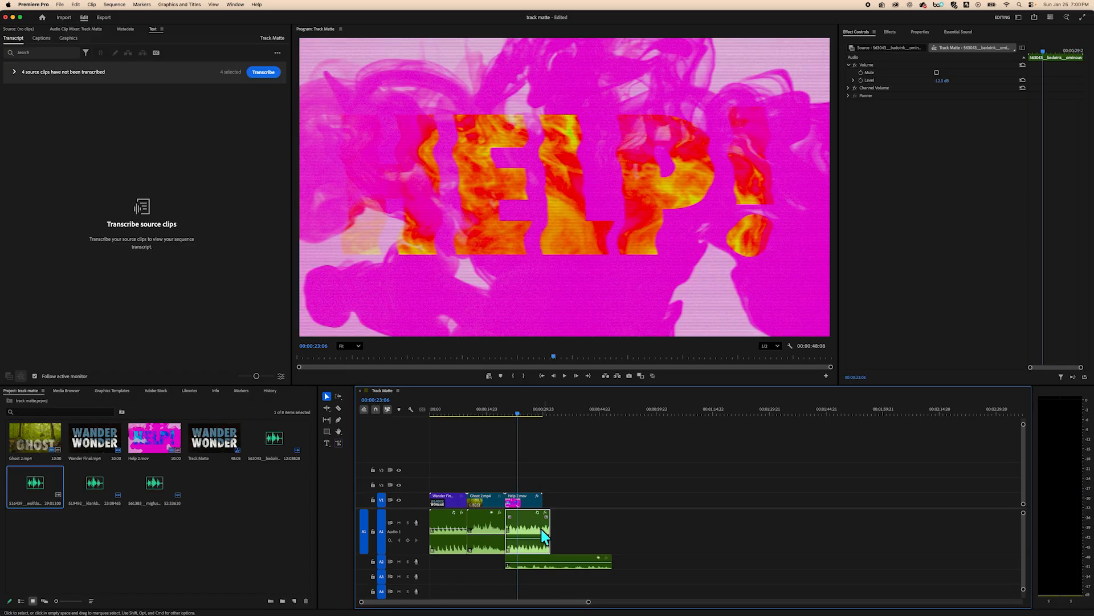
Step: Reduce the volume level of the A1 clip under Help 2.mov further and replay the section against the A2 sound
{"action": "left_click", "coordinate": [943, 80]}
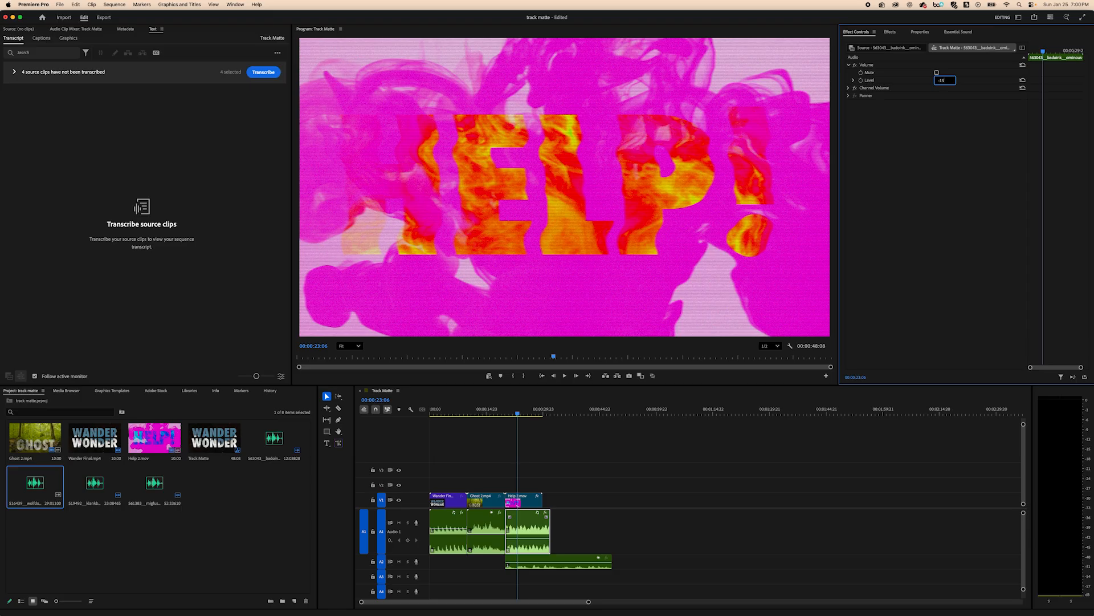
{"action": "key", "text": "Return"}
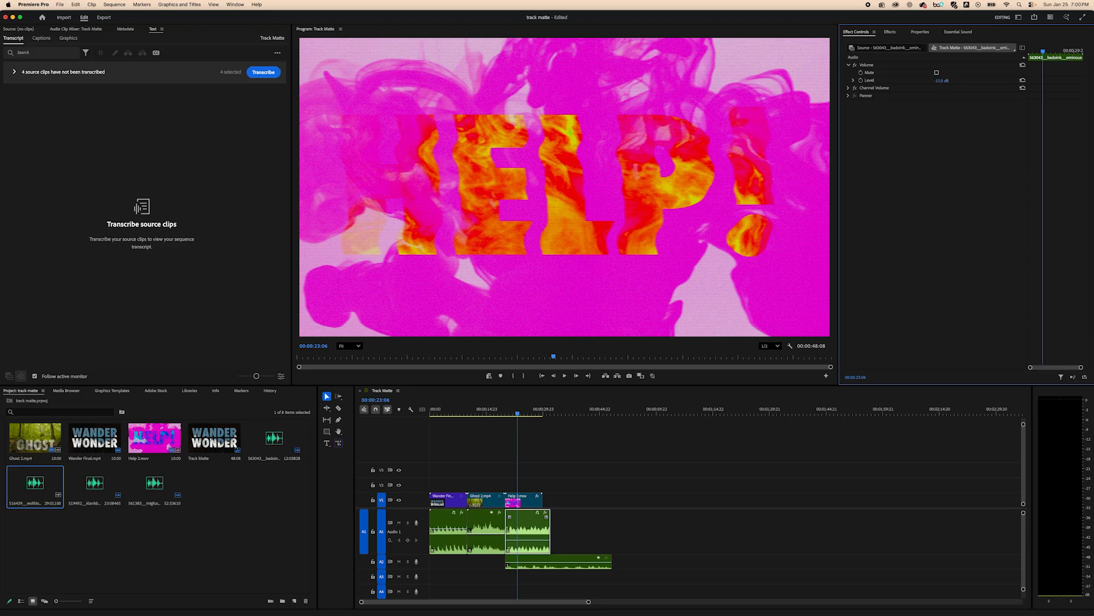
{"action": "left_click", "coordinate": [509, 412]}
{"action": "key", "text": "space"}
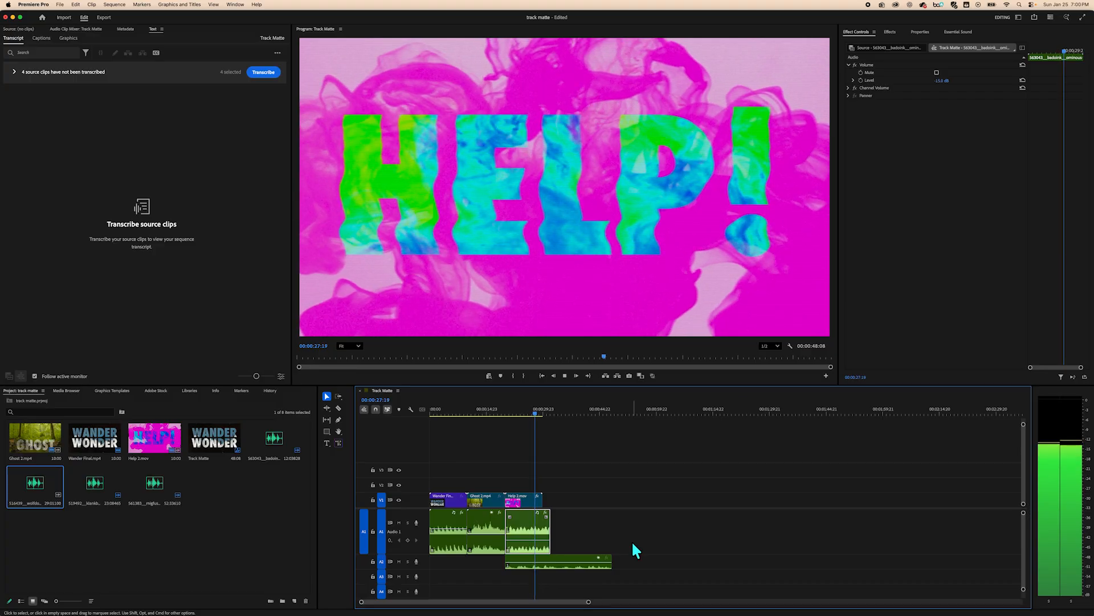
{"action": "key", "text": "space"}
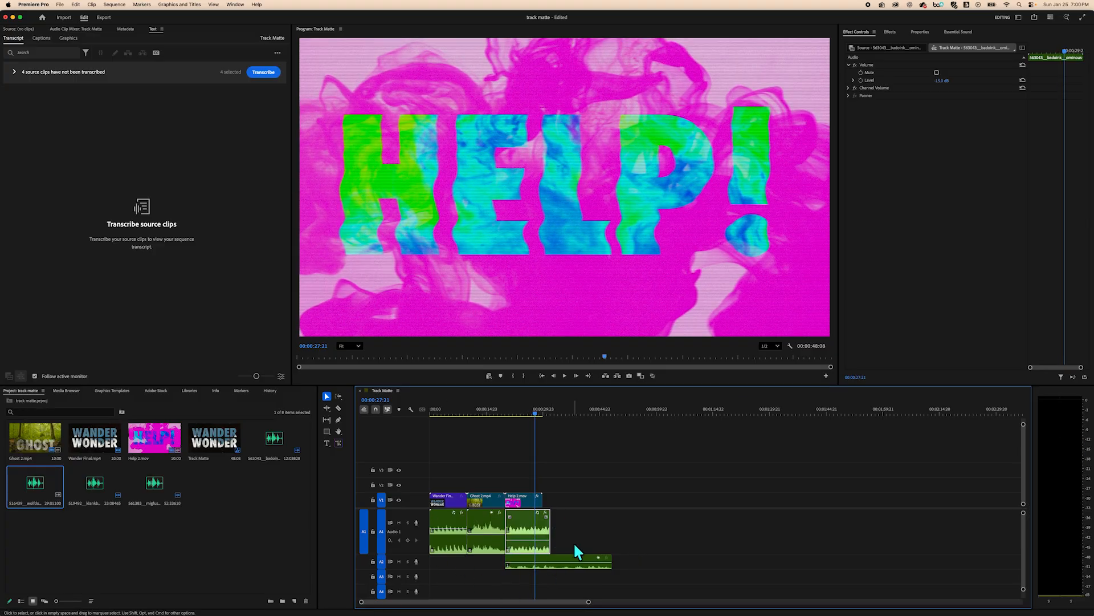
Step: Split the A1 and A2 sound clips at the end of Help 2.mov and delete both excess pieces
{"action": "left_click_drag", "start_coordinate": [535, 409], "coordinate": [447, 426]}
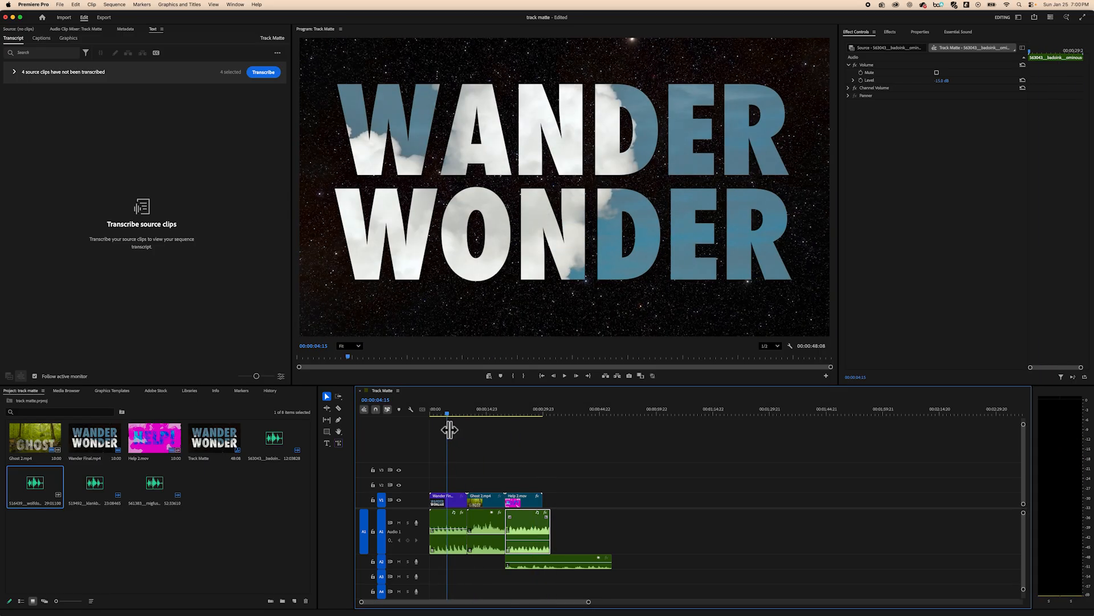
{"action": "key", "text": "c"}
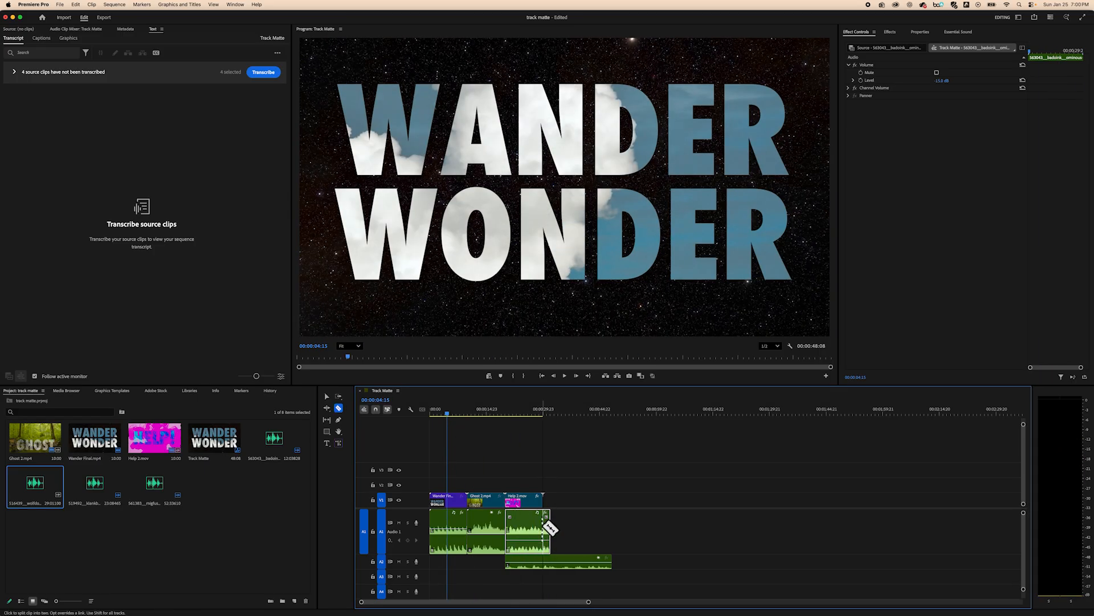
{"action": "left_click", "coordinate": [543, 561]}
{"action": "key", "text": "v"}
{"action": "left_click_drag", "start_coordinate": [562, 570], "coordinate": [550, 520]}
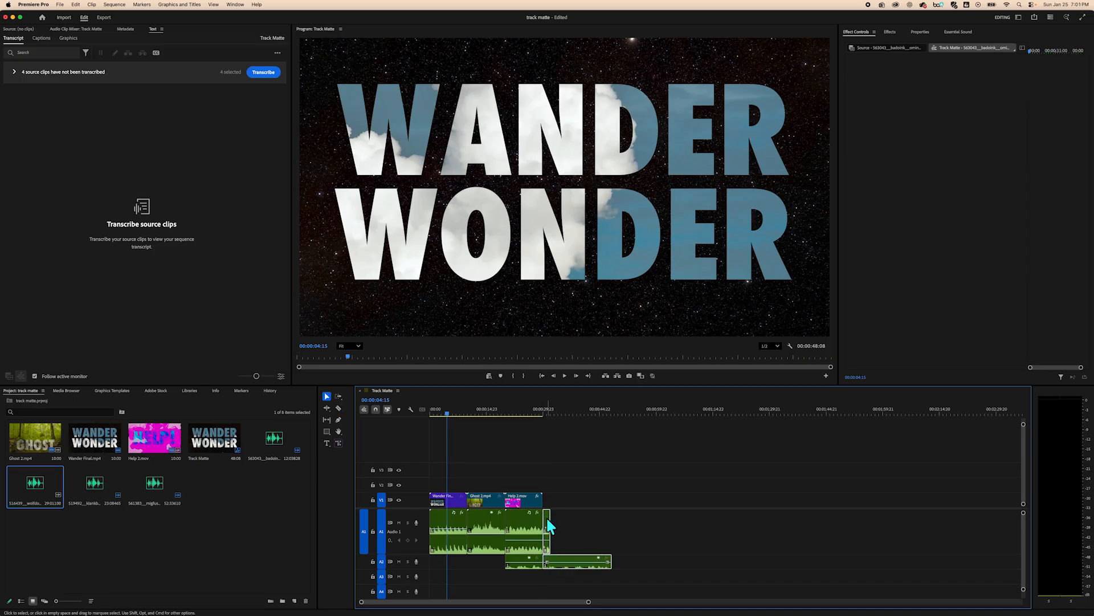
{"action": "key", "text": "Delete"}
Step: Play the Track Matte sequence from its beginning to check the balanced sound under the text clips
{"action": "left_click_drag", "start_coordinate": [597, 602], "coordinate": [530, 609]}
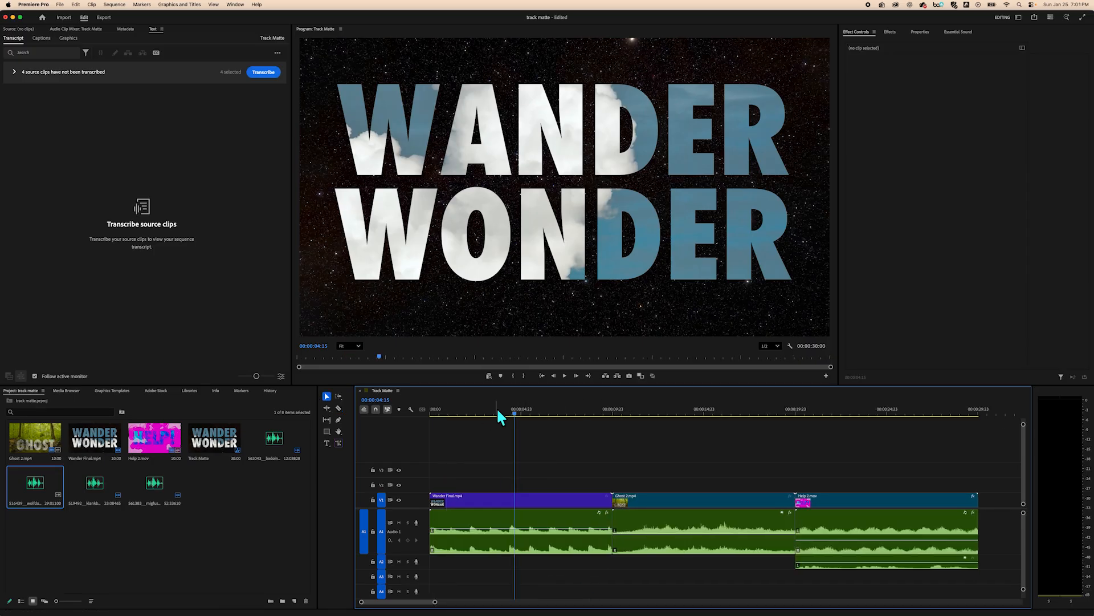
{"action": "left_click_drag", "start_coordinate": [512, 412], "coordinate": [313, 408]}
{"action": "key", "text": "space"}
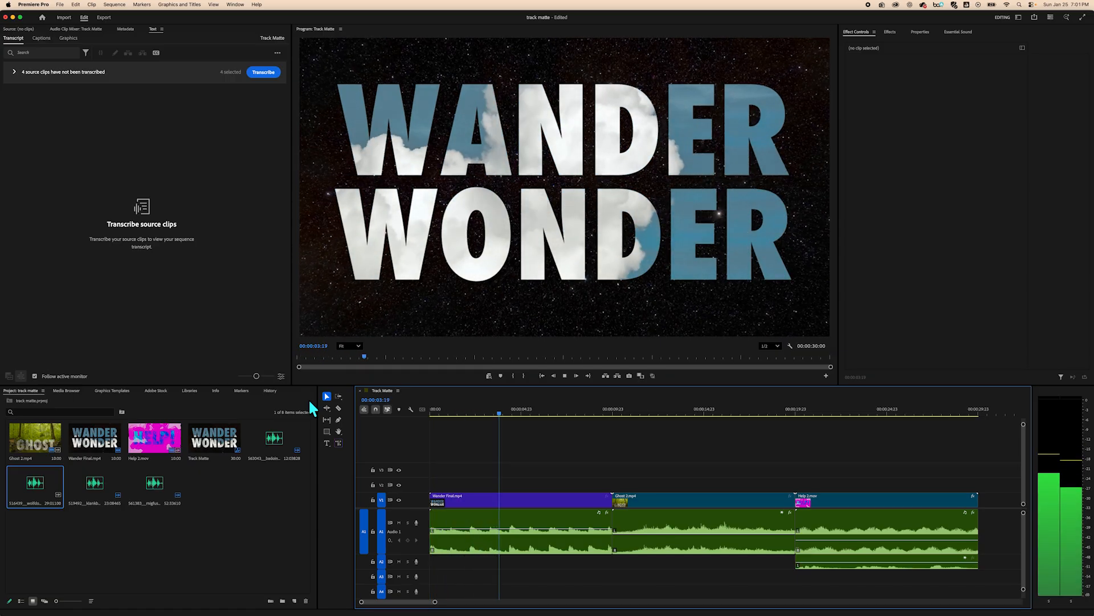
{"action": "key", "text": "space"}
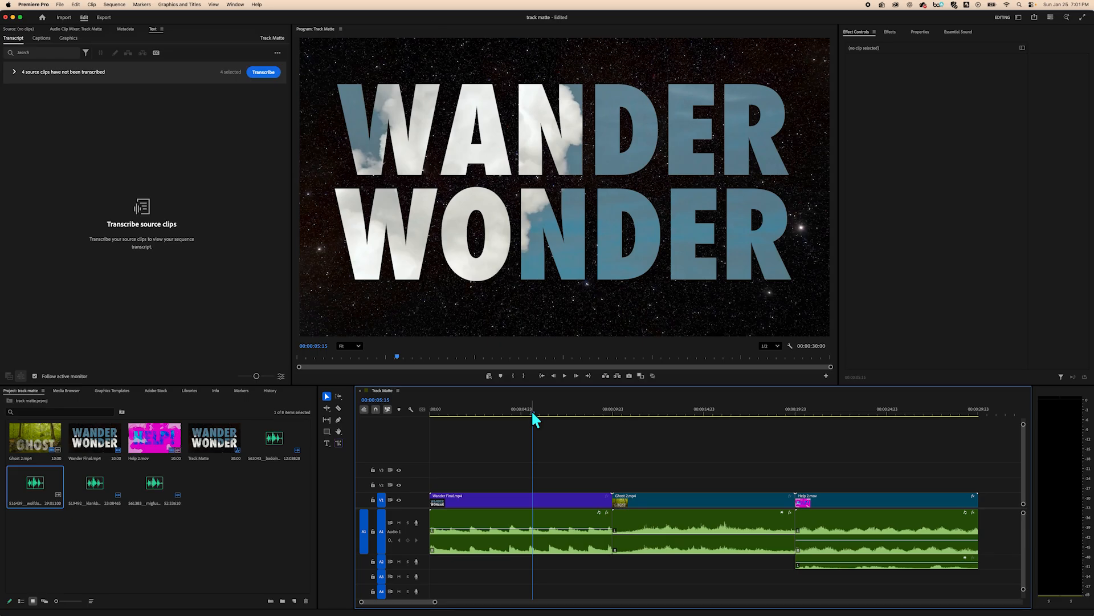
Step: Replay the Wander section from about 3 seconds in, and scrub on to the Help section to compare their levels
{"action": "left_click_drag", "start_coordinate": [533, 415], "coordinate": [486, 420]}
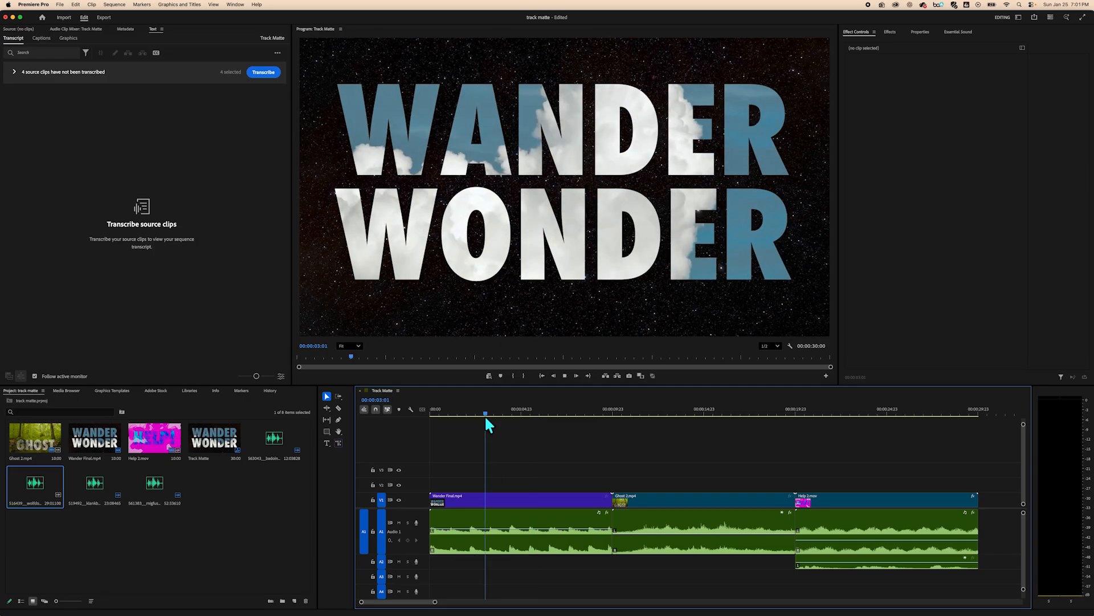
{"action": "key", "text": "space"}
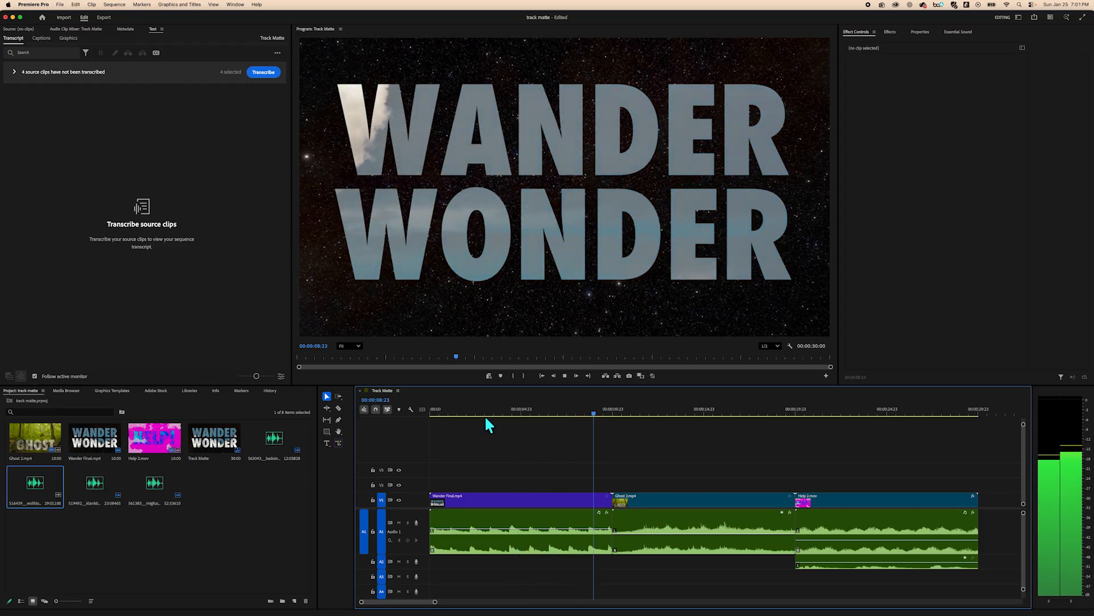
{"action": "key", "text": "space"}
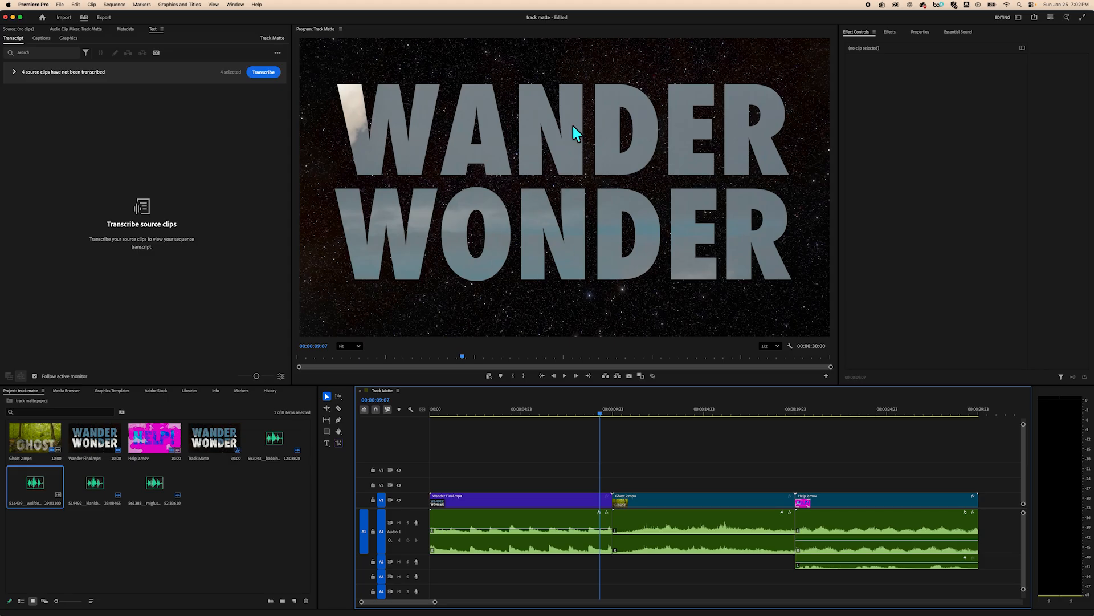
{"action": "left_click_drag", "start_coordinate": [600, 411], "coordinate": [538, 446]}
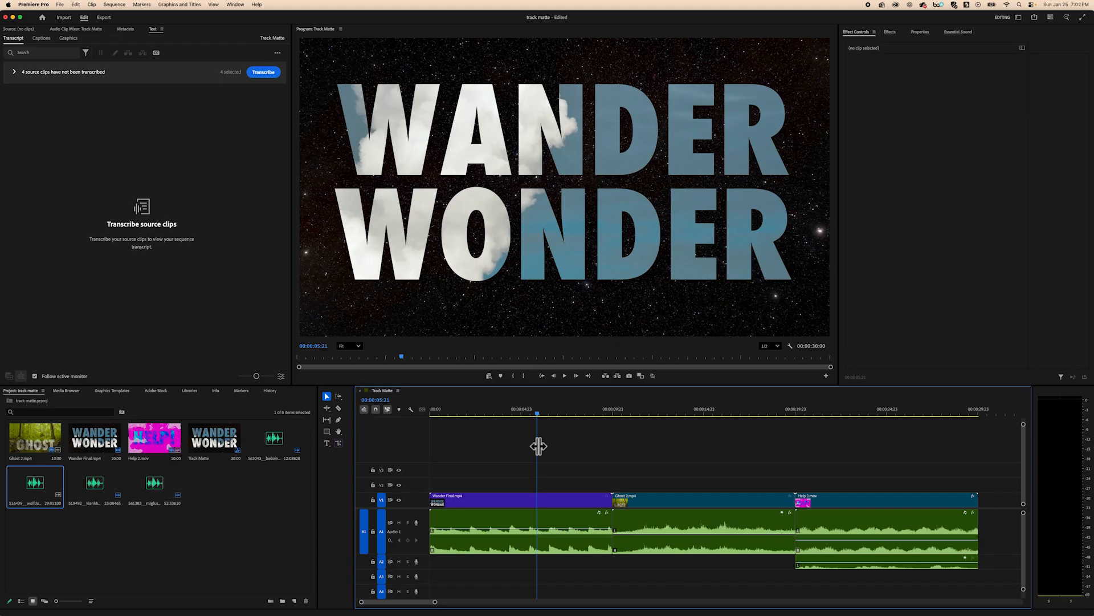
{"action": "left_click_drag", "start_coordinate": [538, 415], "coordinate": [869, 464]}
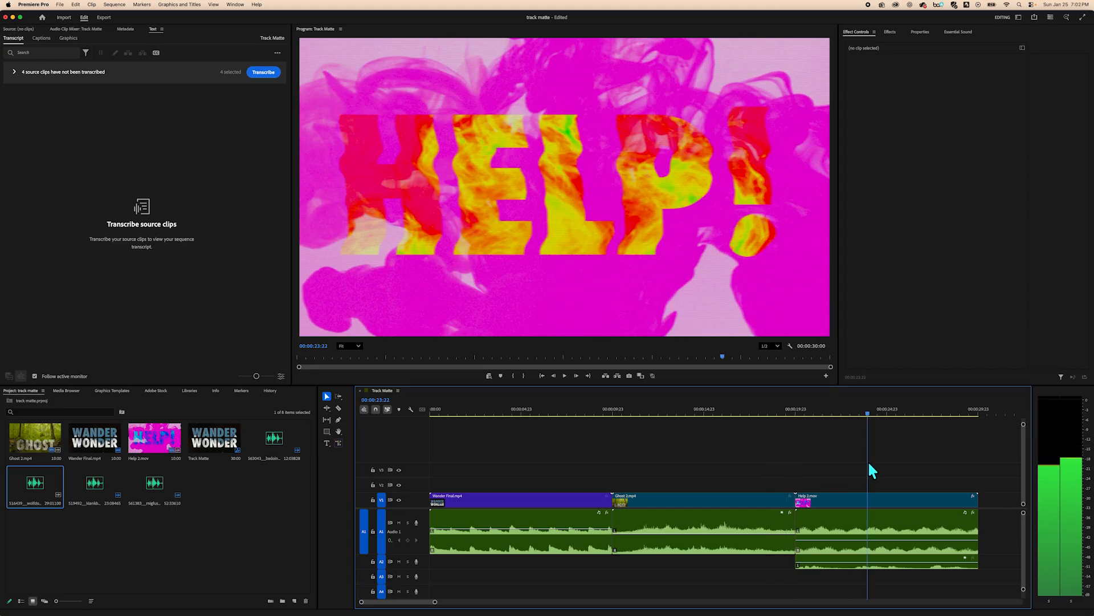
Step: Play the Help section from about 23 seconds in, and scrub back to the Ghost section to check the sound
{"action": "key", "text": "space"}
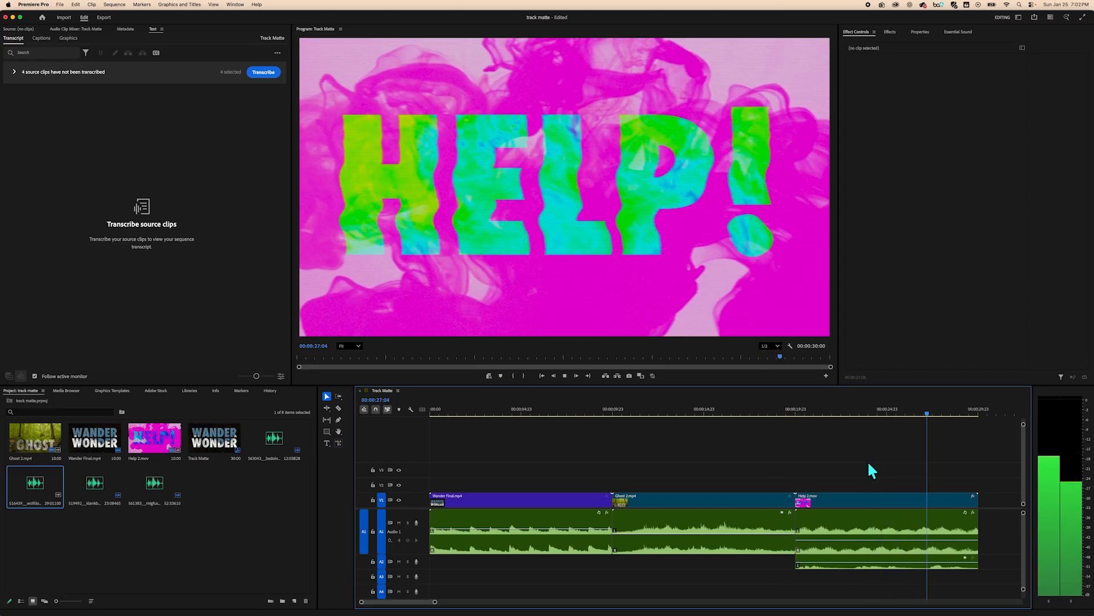
{"action": "key", "text": "space"}
{"action": "left_click_drag", "start_coordinate": [926, 411], "coordinate": [779, 413]}
{"action": "left_click_drag", "start_coordinate": [735, 468], "coordinate": [637, 490]}
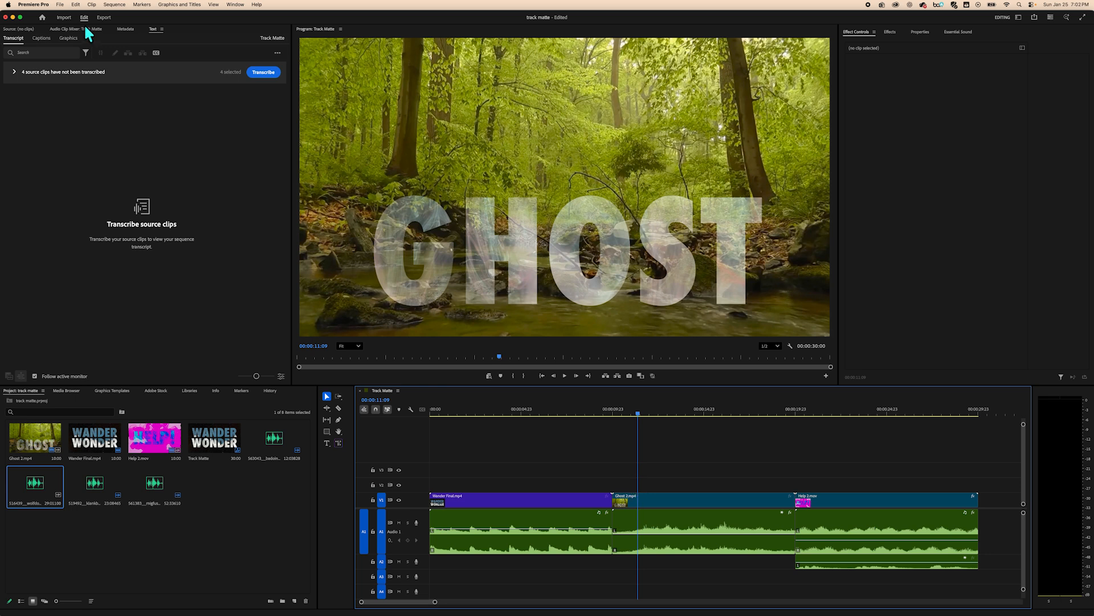
Step: Save the project and open the media export settings for the Track Matte sequence
{"action": "left_click", "coordinate": [60, 4]}
{"action": "left_click", "coordinate": [70, 117]}
{"action": "left_click", "coordinate": [59, 5]}
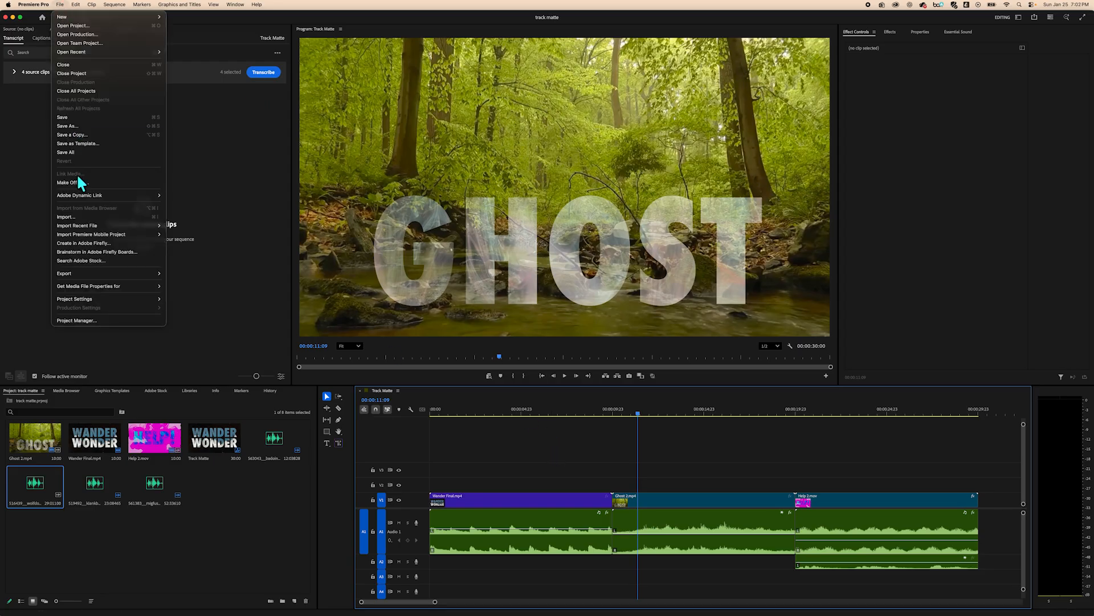
{"action": "mouse_move", "coordinate": [104, 273]}
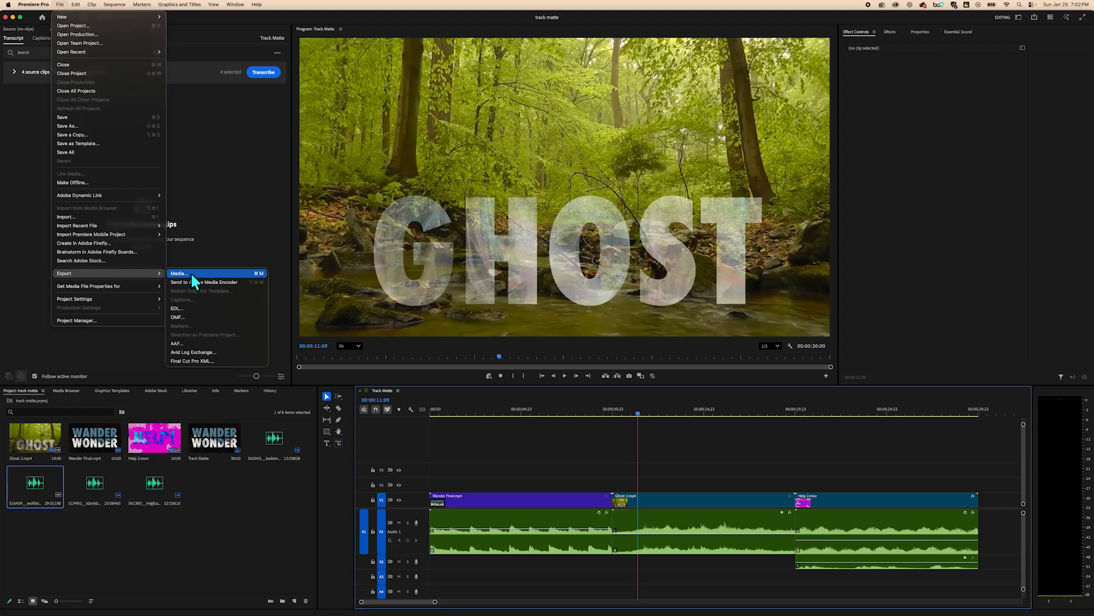
{"action": "left_click", "coordinate": [191, 272]}
Step: Name the export file Track Matte Final Example and set its save location to the Sound and Track Matte folder
{"action": "left_click", "coordinate": [183, 51]}
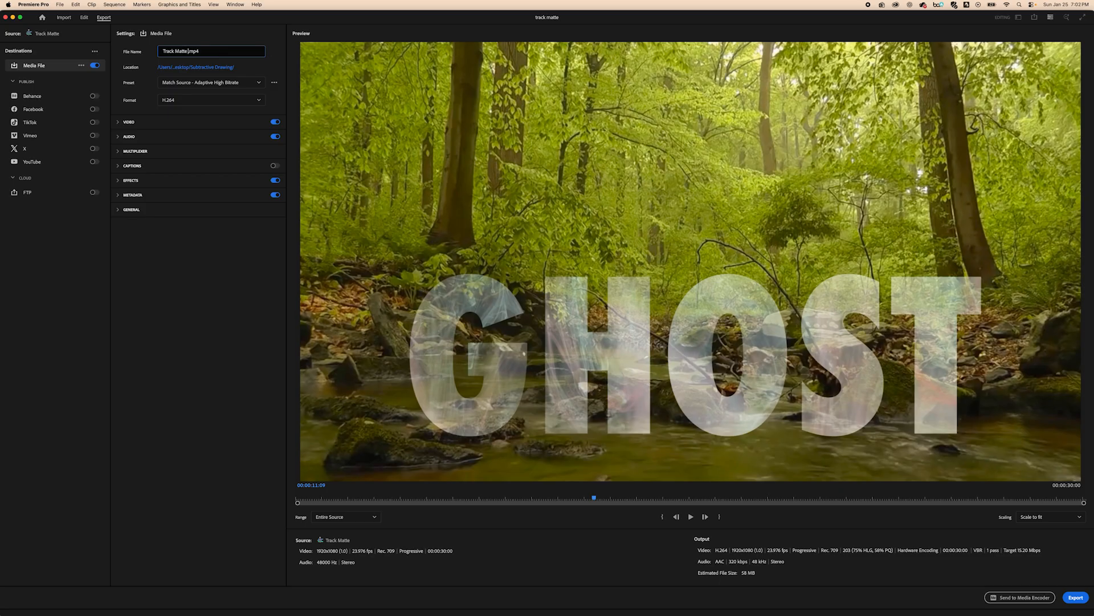
{"action": "type", "text": "Final Example"}
{"action": "left_click", "coordinate": [217, 67]}
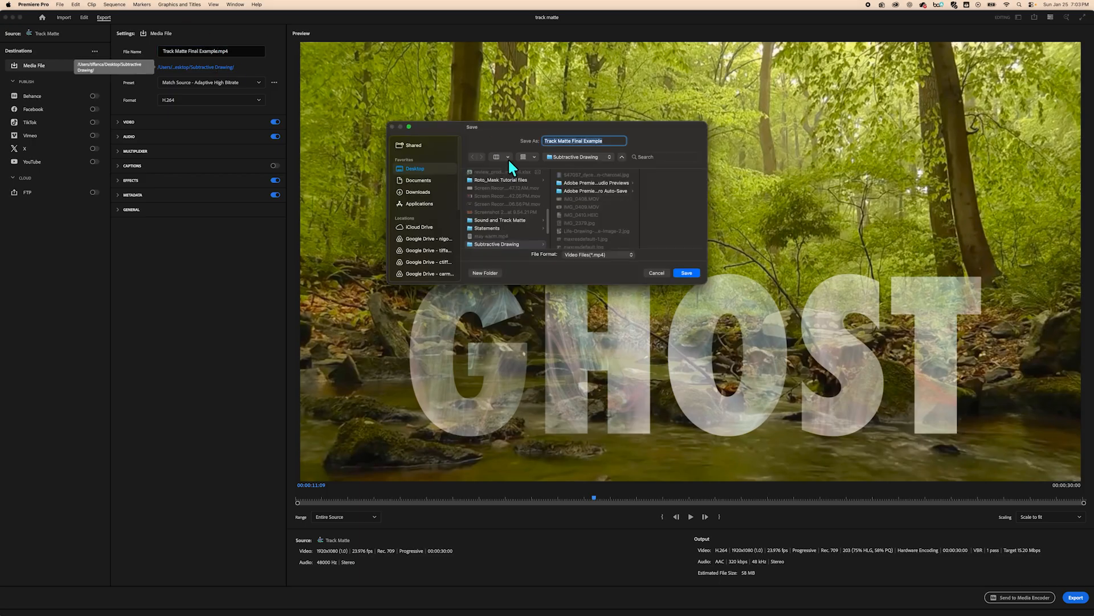
{"action": "left_click", "coordinate": [500, 220]}
{"action": "left_click", "coordinate": [686, 272]}
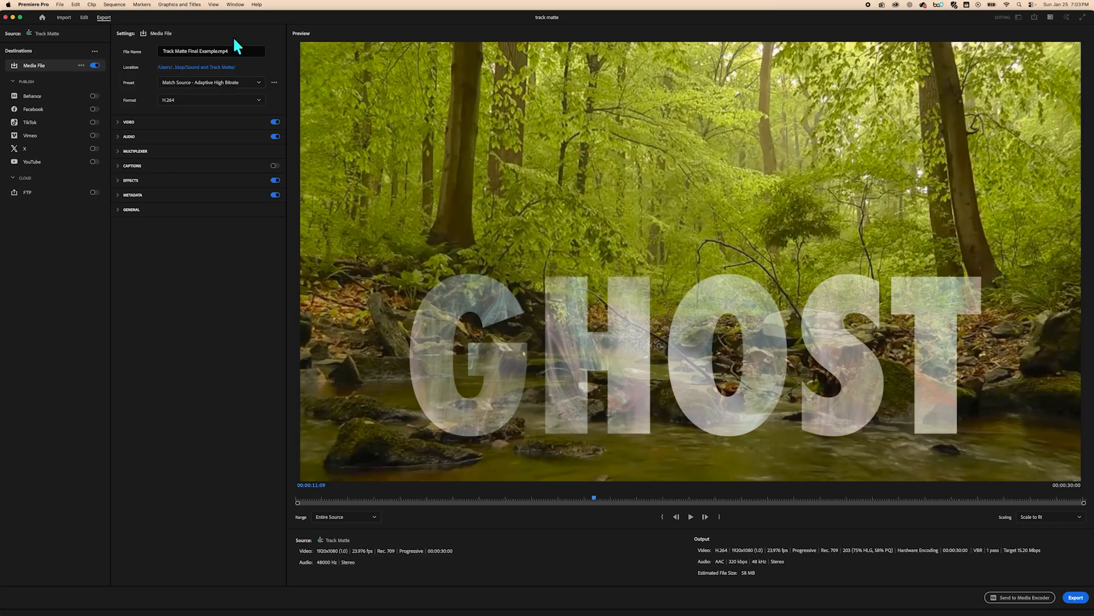
Step: Keep the H.264 format, choose the High Quality 1080p HD preset and export the sequence
{"action": "left_click", "coordinate": [211, 100]}
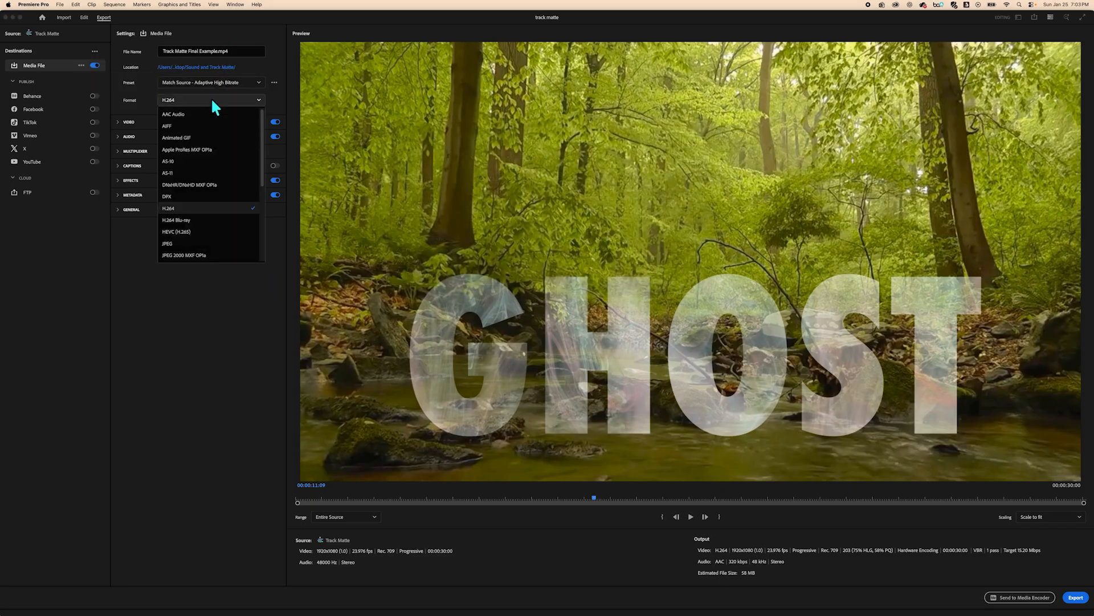
{"action": "left_click", "coordinate": [212, 100]}
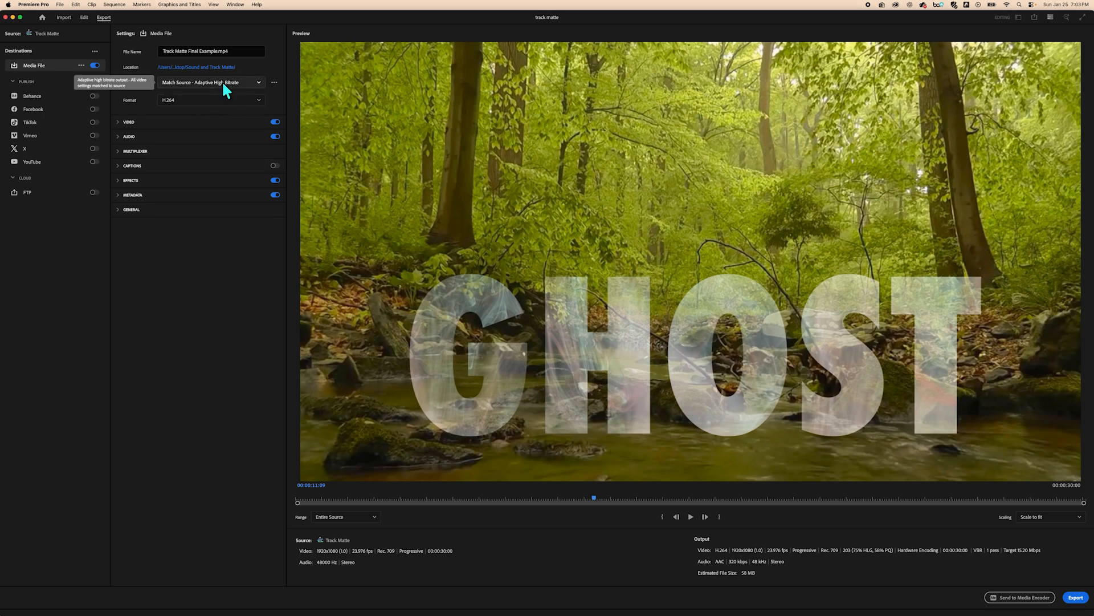
{"action": "left_click", "coordinate": [222, 84]}
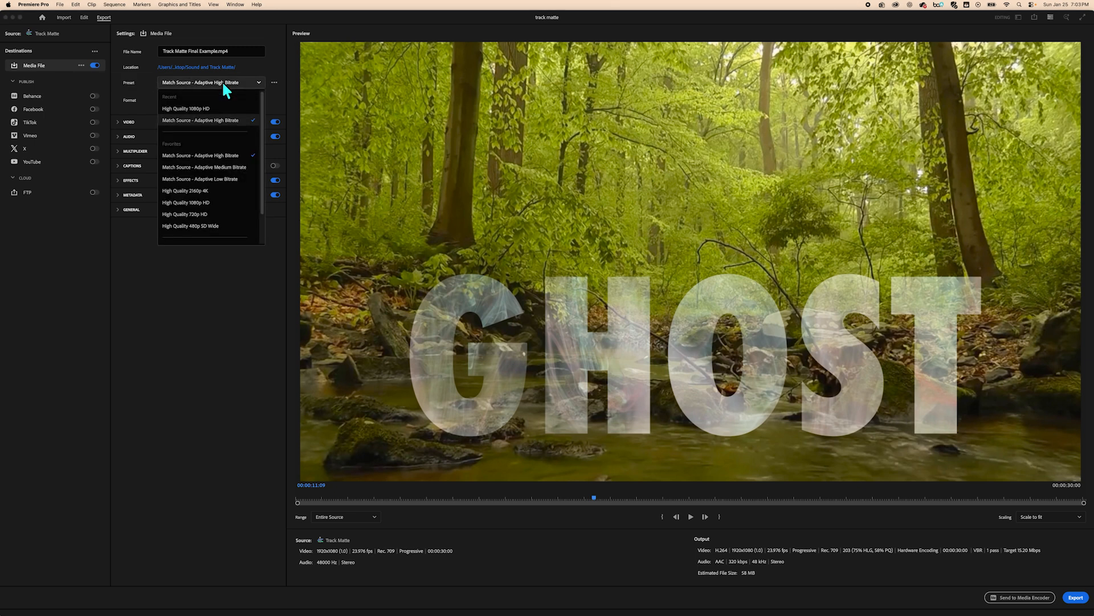
{"action": "scroll", "coordinate": [221, 210], "scroll_direction": "down", "scroll_amount": 2}
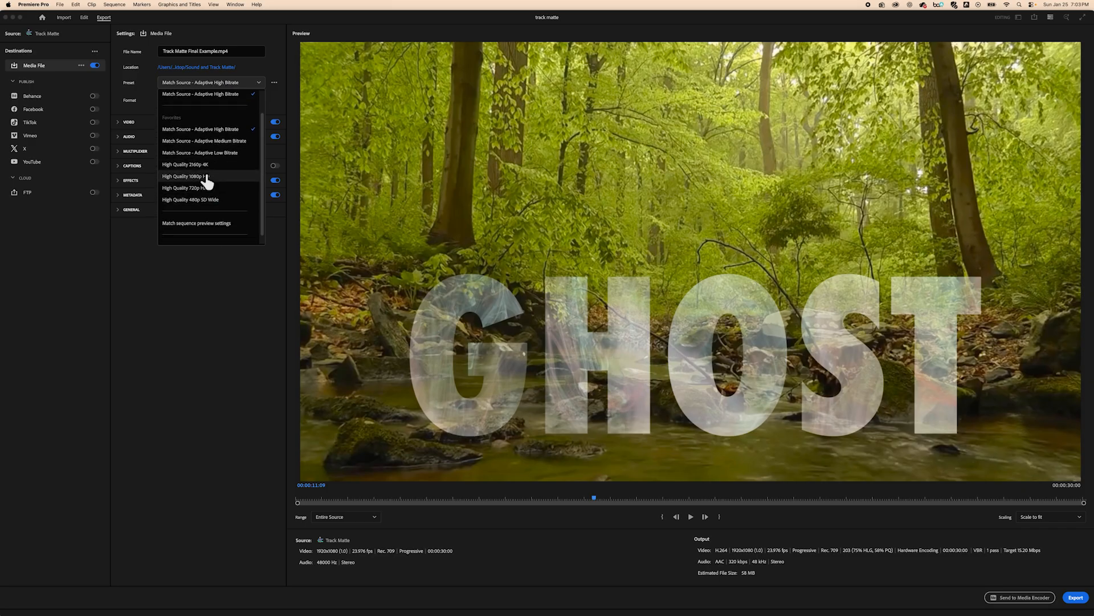
{"action": "left_click", "coordinate": [204, 176]}
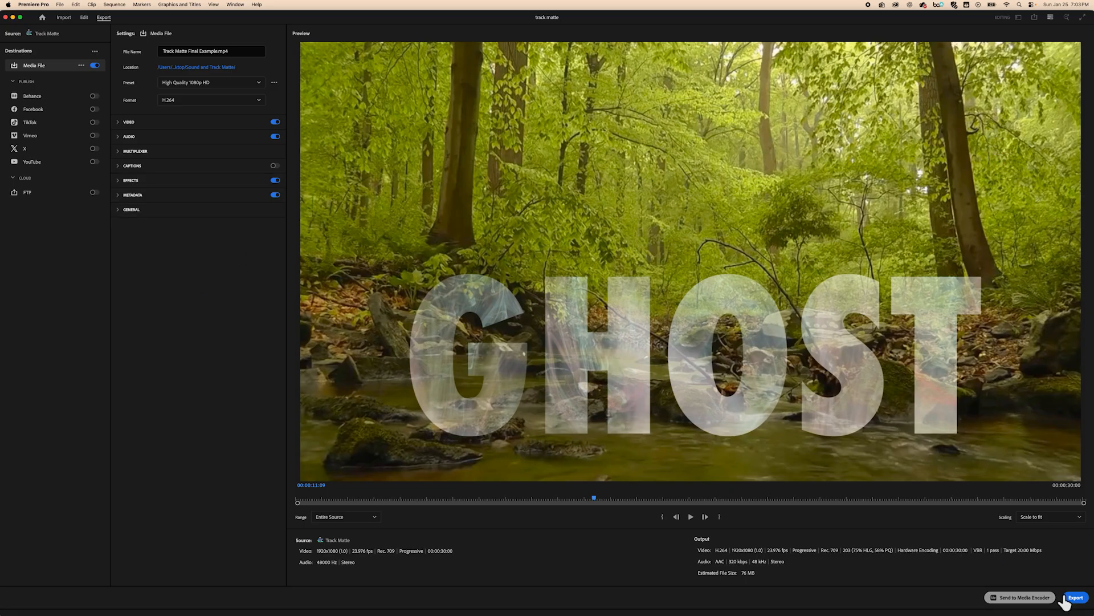
{"action": "left_click", "coordinate": [1074, 597]}
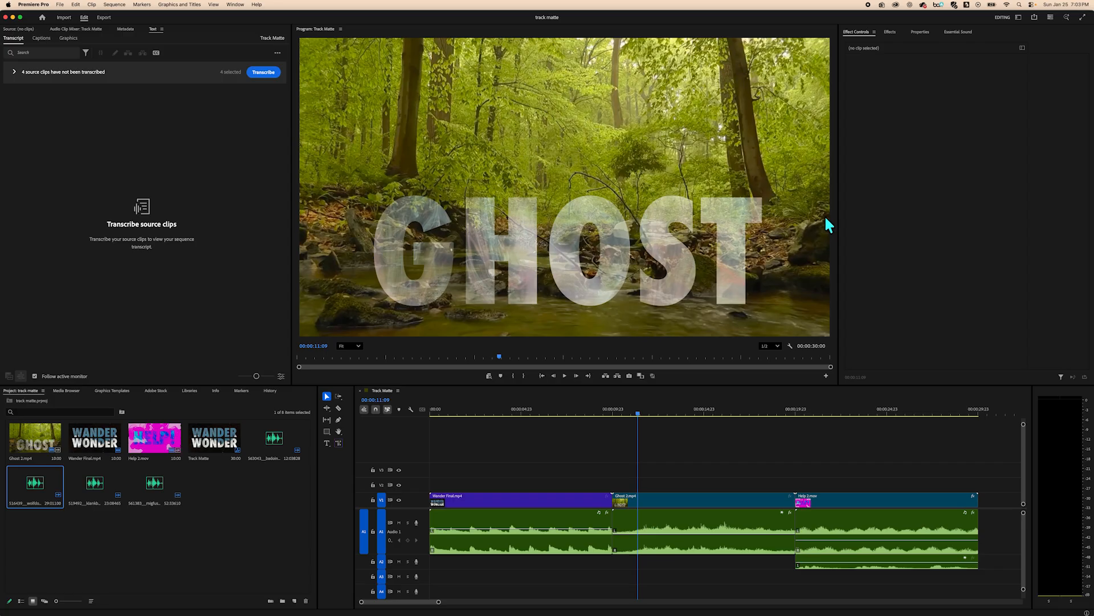
Step: Hide Premiere Pro and open the exported Track Matte Final Example.mp4 from the Sound and Track Matte folder in QuickTime Player
{"action": "left_click_drag", "start_coordinate": [638, 411], "coordinate": [663, 426]}
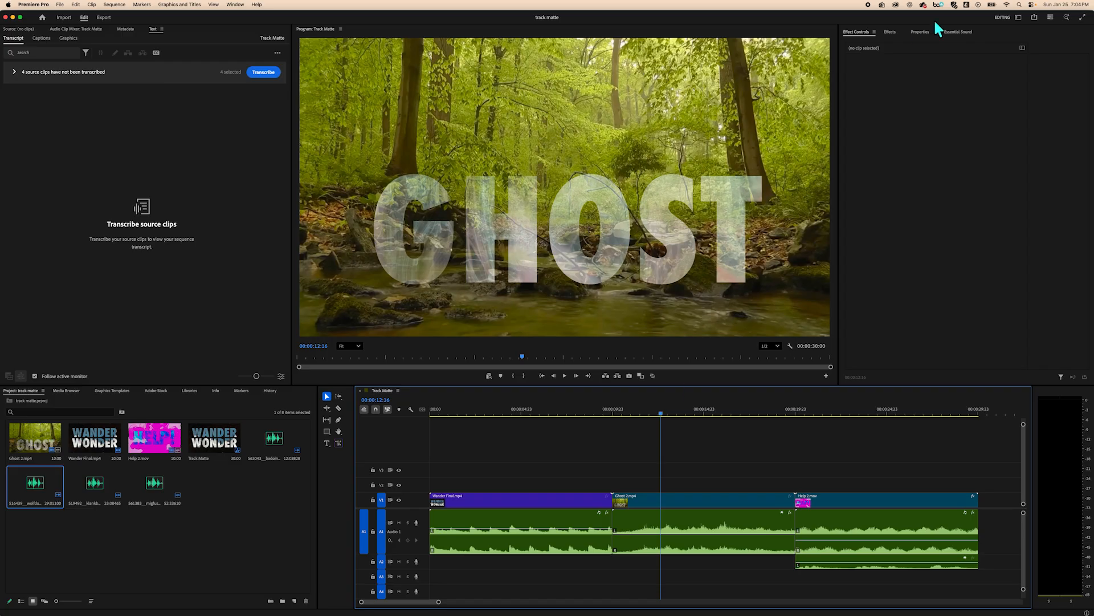
{"action": "left_click", "coordinate": [35, 5]}
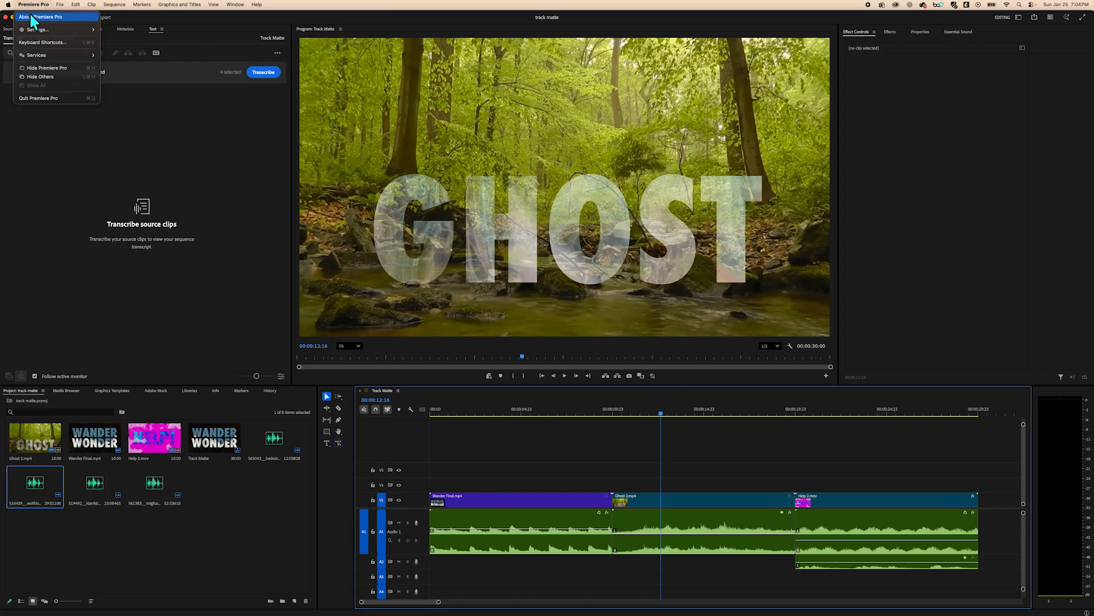
{"action": "left_click", "coordinate": [41, 67]}
{"action": "double_click", "coordinate": [874, 110]}
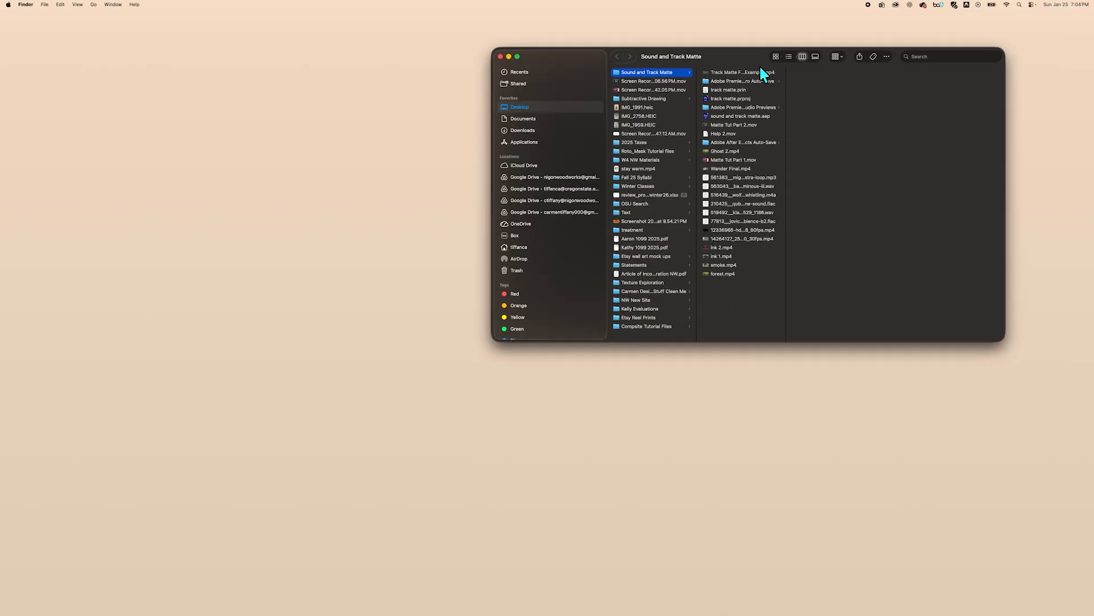
{"action": "left_click", "coordinate": [757, 71]}
{"action": "double_click", "coordinate": [736, 72]}
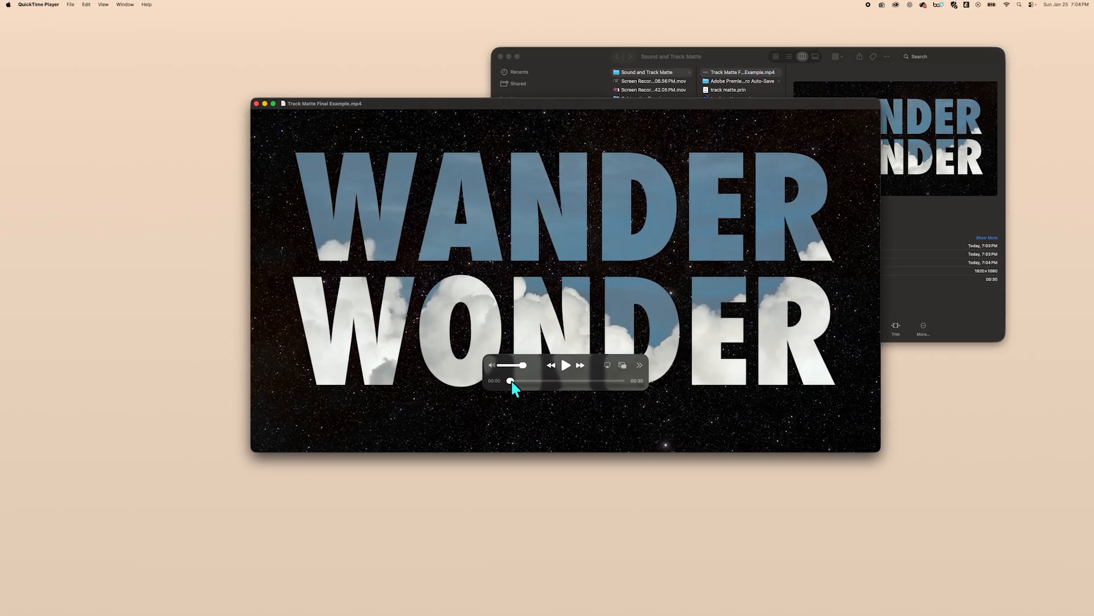
Step: Play part of the exported video's Wander section and scrub through it to check picture and sound
{"action": "mouse_move", "coordinate": [511, 382]}
{"action": "left_mouse_down"}
{"action": "mouse_move", "coordinate": [631, 365]}
{"action": "mouse_move", "coordinate": [513, 368]}
{"action": "mouse_move", "coordinate": [624, 358]}
{"action": "mouse_move", "coordinate": [544, 359]}
{"action": "mouse_move", "coordinate": [605, 355]}
{"action": "mouse_move", "coordinate": [623, 376]}
{"action": "mouse_move", "coordinate": [528, 398]}
{"action": "mouse_move", "coordinate": [516, 386]}
{"action": "mouse_move", "coordinate": [532, 386]}
{"action": "left_mouse_up"}
{"action": "key", "text": "space"}
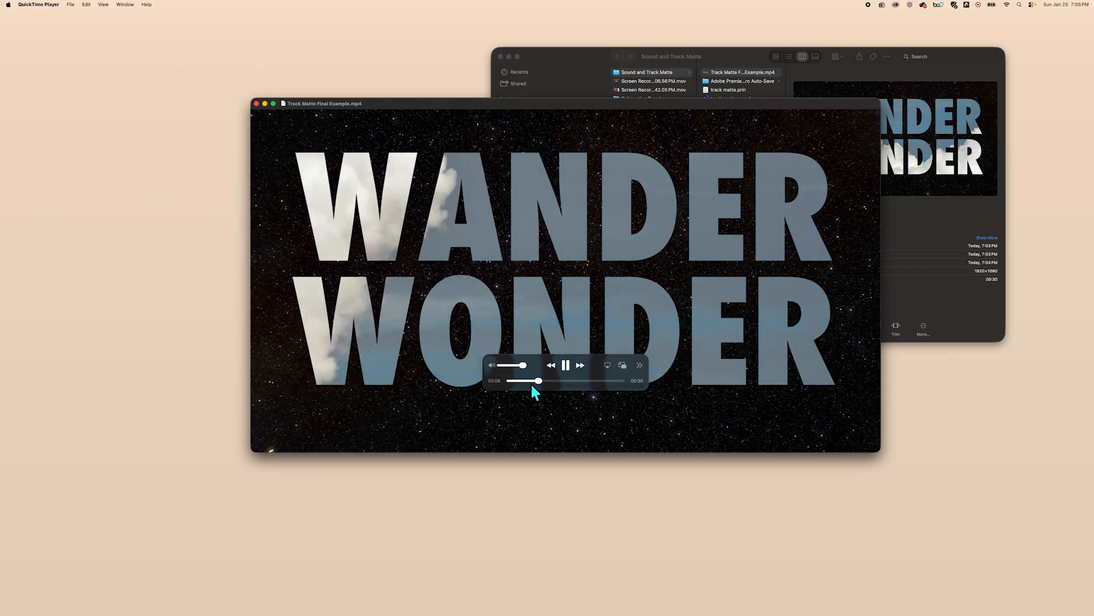
{"action": "key", "text": "space"}
{"action": "mouse_move", "coordinate": [546, 381]}
{"action": "left_mouse_down"}
{"action": "mouse_move", "coordinate": [596, 383]}
{"action": "mouse_move", "coordinate": [530, 382]}
{"action": "mouse_move", "coordinate": [545, 385]}
{"action": "left_mouse_up"}
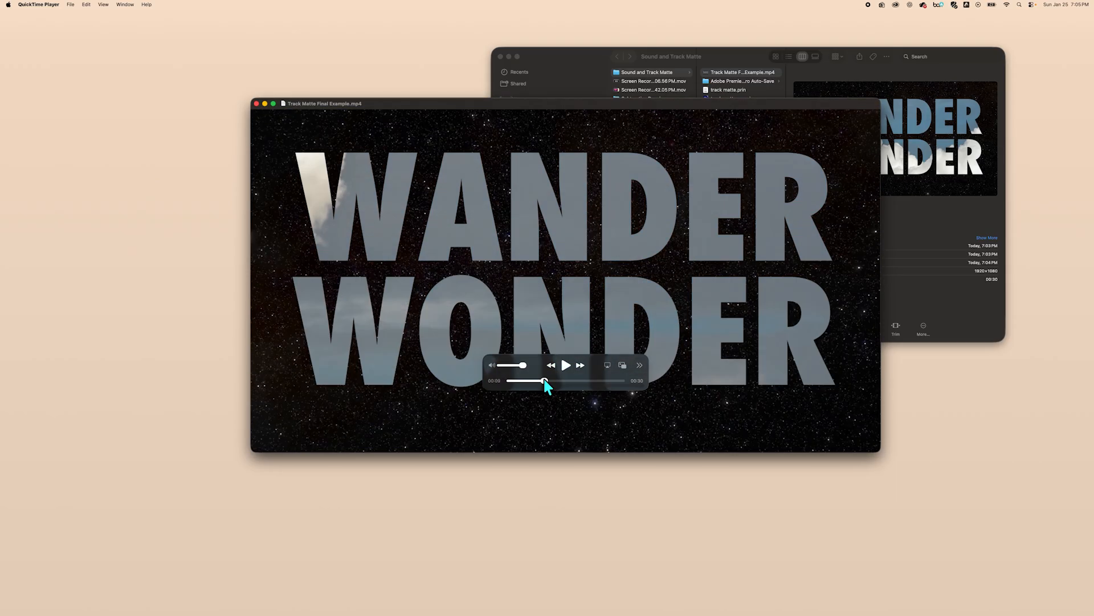